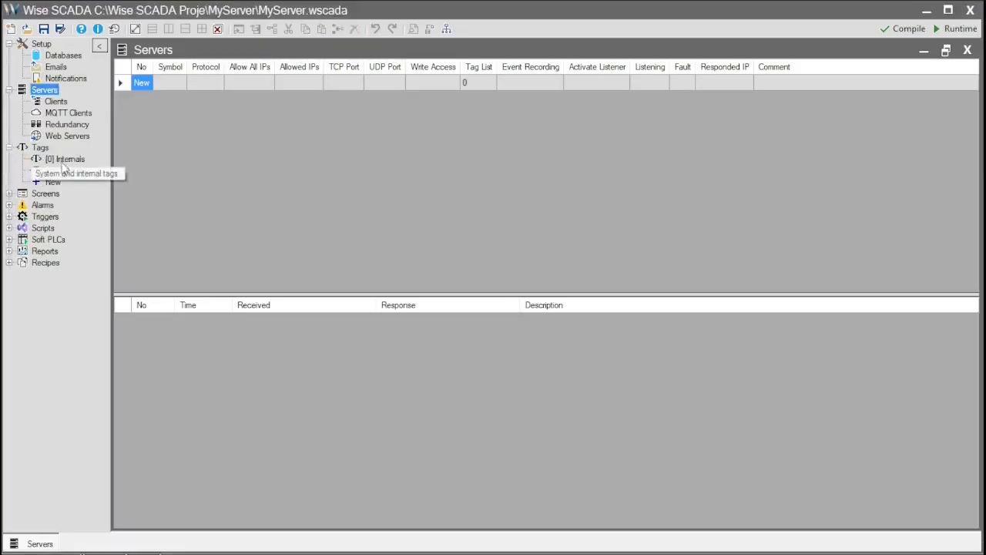
- Open the Network tag list and the [1] Screen layout to examine the project's tags and controls
{"action": "left_click", "coordinate": [64, 170]}
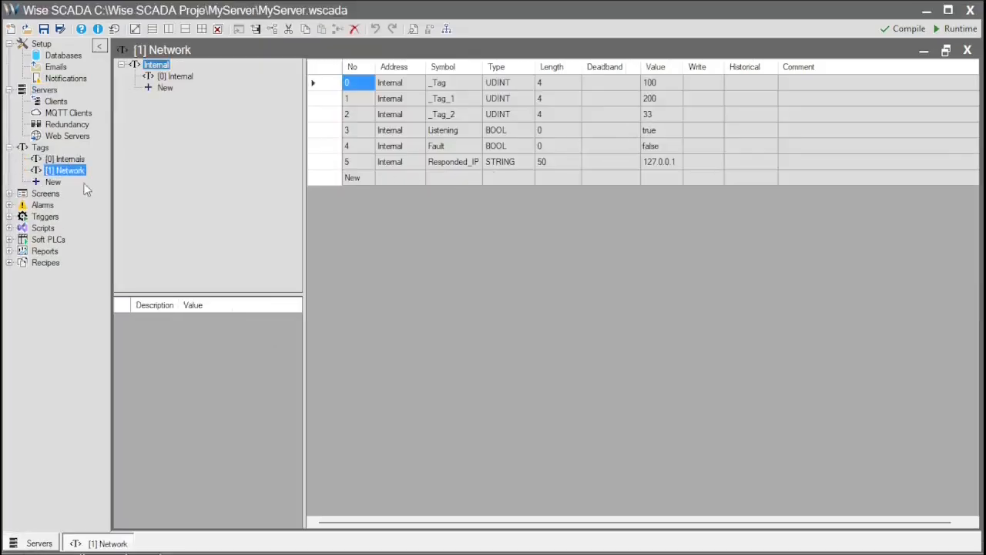
{"action": "left_click", "coordinate": [10, 193]}
{"action": "left_click", "coordinate": [54, 206]}
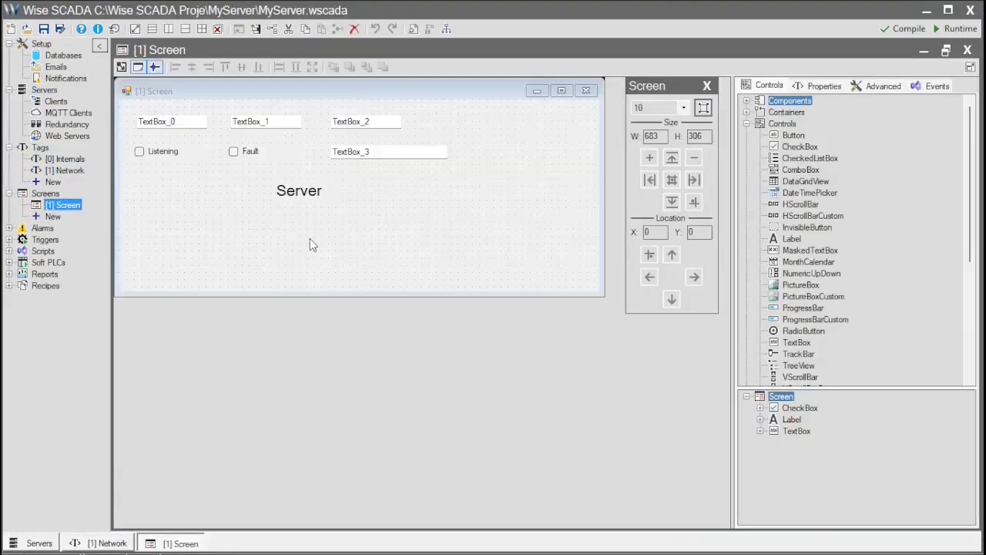
- Return to the Servers list and add a new server with the default Wise SCADA protocol
{"action": "key", "text": "ctrl+Tab"}
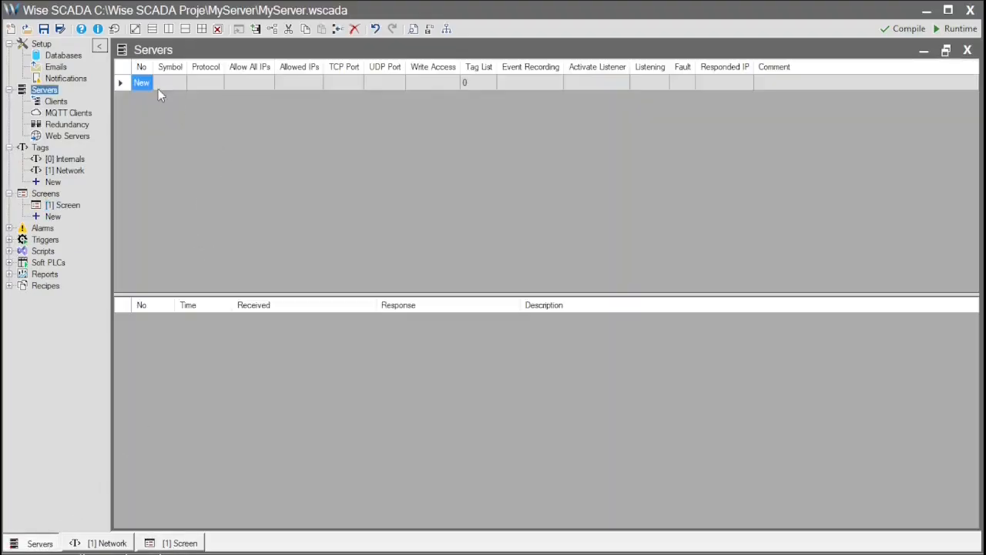
{"action": "left_click", "coordinate": [145, 83]}
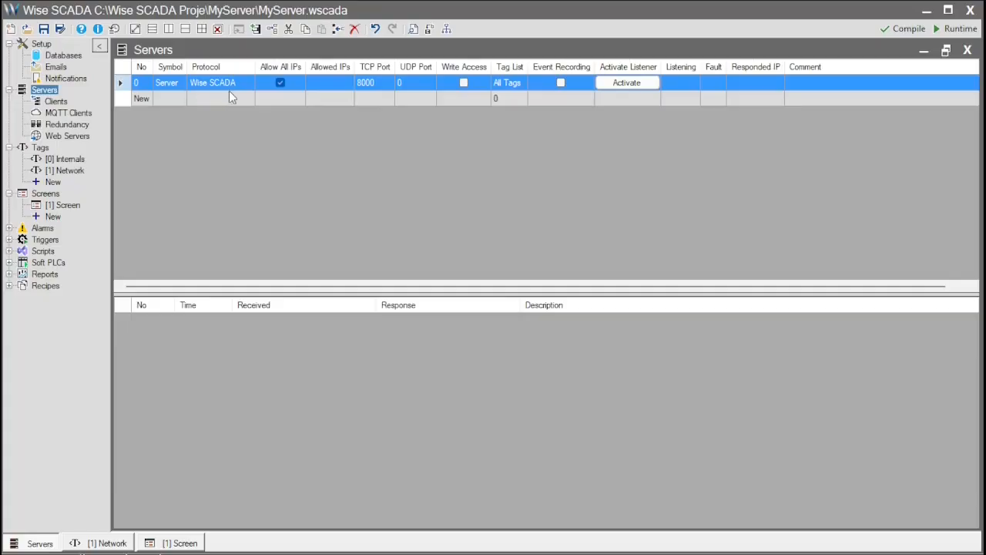
- Add a second server and set its protocol to Modbus
{"action": "left_click", "coordinate": [142, 101]}
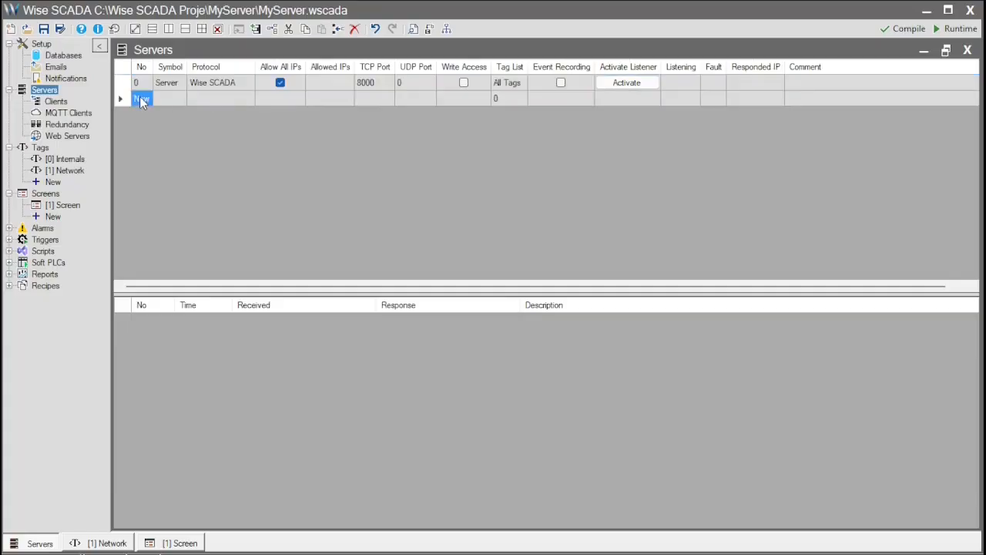
{"action": "left_click", "coordinate": [254, 99]}
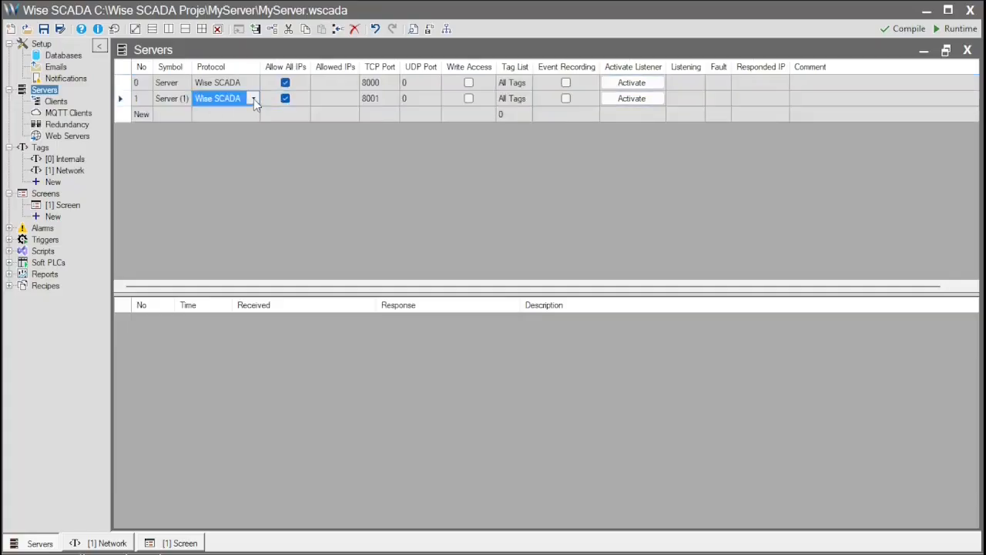
{"action": "left_click", "coordinate": [253, 98]}
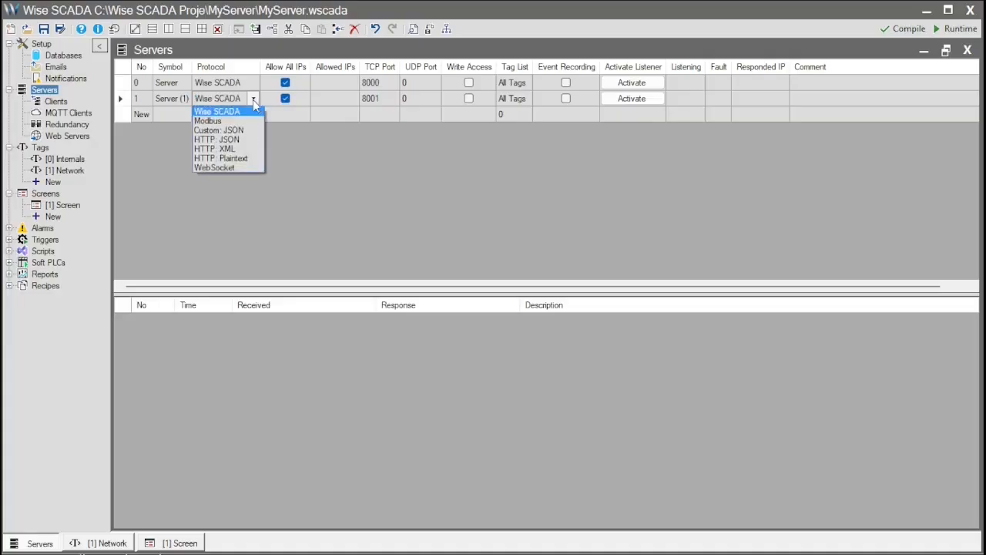
{"action": "left_click", "coordinate": [208, 121]}
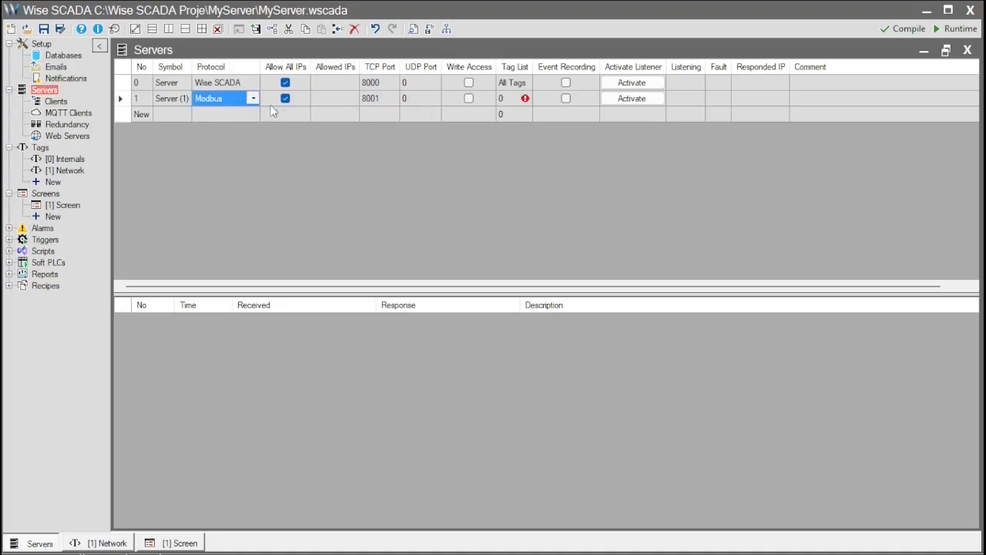
- Add the Network tags _Tag and _Tag_1 to the Modbus server's tag list
{"action": "left_click", "coordinate": [518, 98]}
{"action": "left_click", "coordinate": [517, 99]}
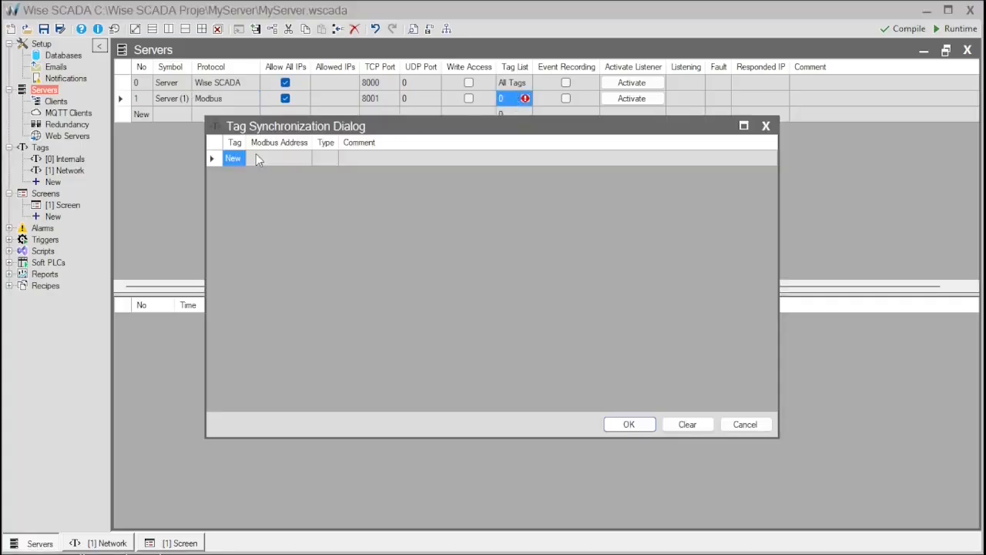
{"action": "left_click", "coordinate": [234, 159]}
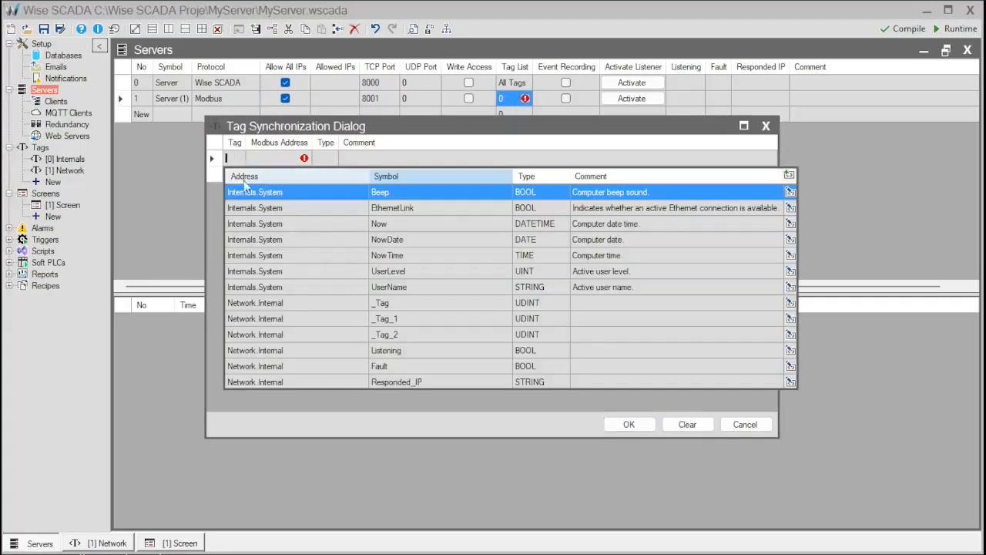
{"action": "left_click", "coordinate": [277, 300]}
{"action": "left_click", "coordinate": [236, 173]}
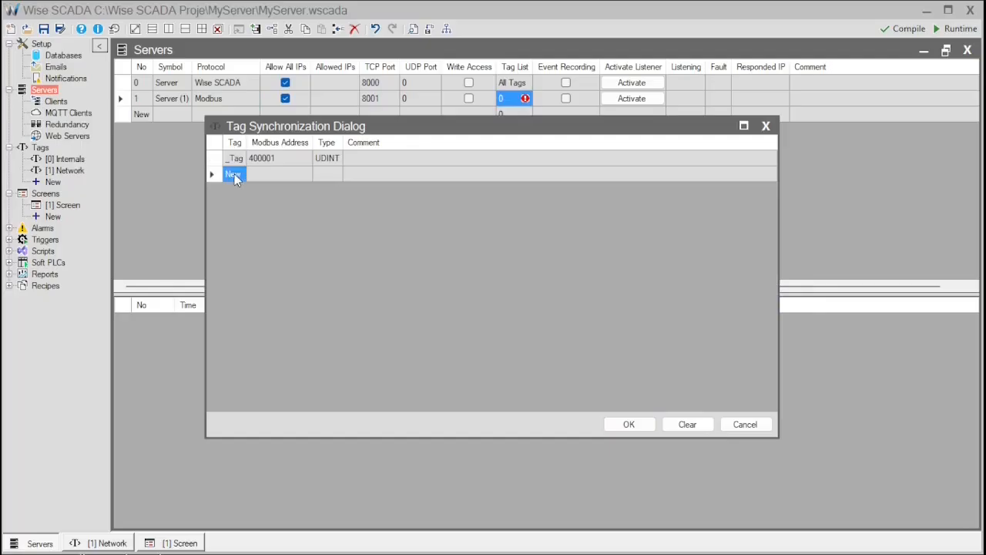
{"action": "left_click", "coordinate": [235, 176]}
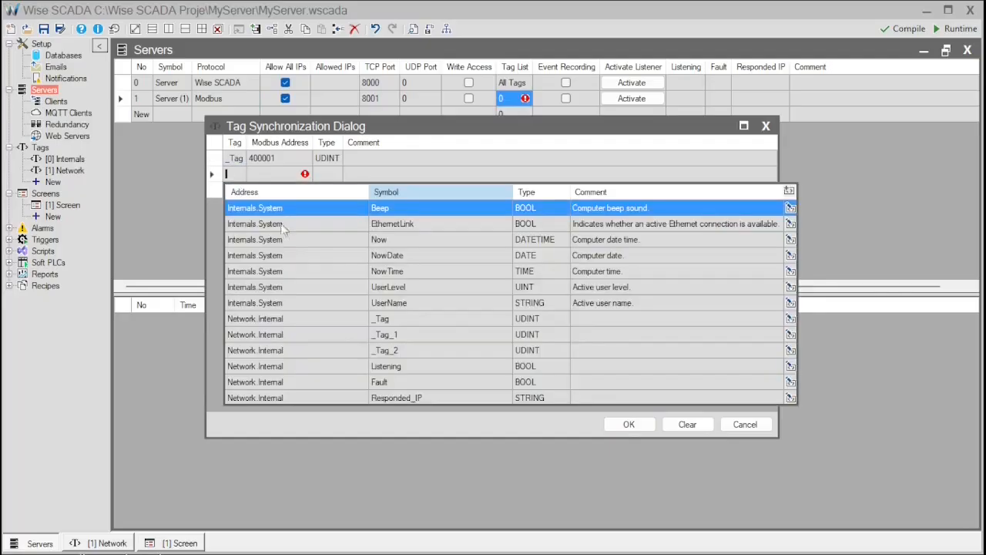
{"action": "left_click", "coordinate": [336, 332]}
- Check the Modbus addresses assigned to both tags and accept the tag synchronization list
{"action": "left_click", "coordinate": [300, 158]}
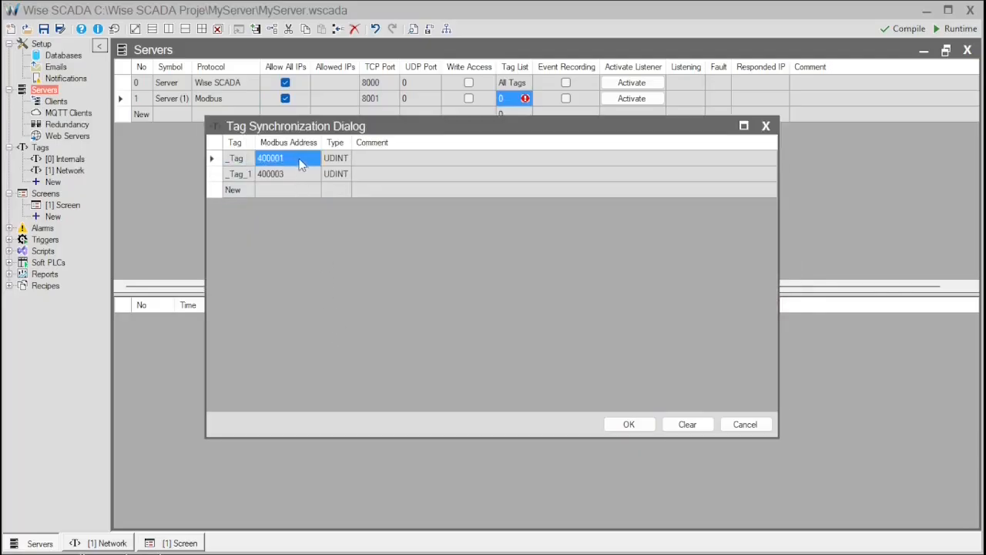
{"action": "left_click", "coordinate": [301, 176], "text": "shift"}
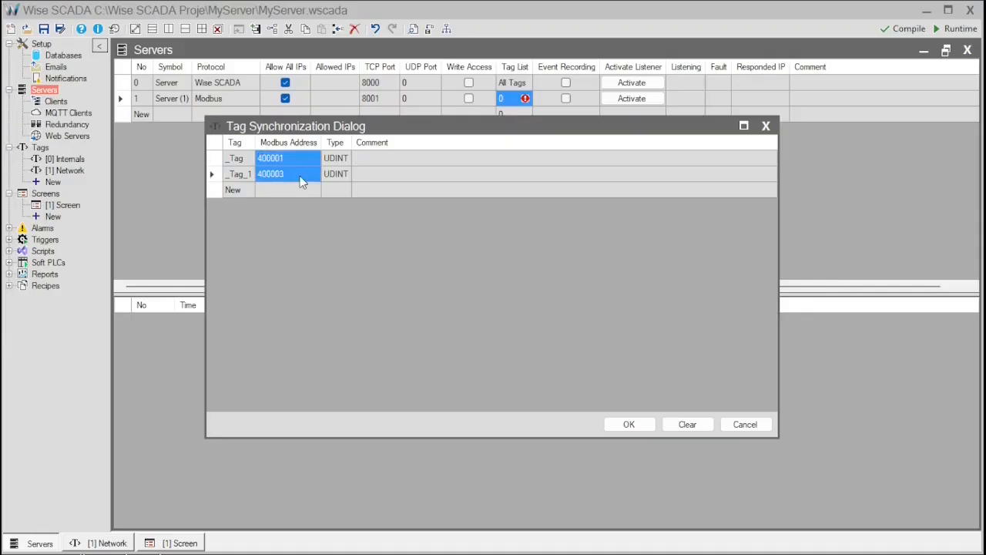
{"action": "left_click", "coordinate": [399, 176]}
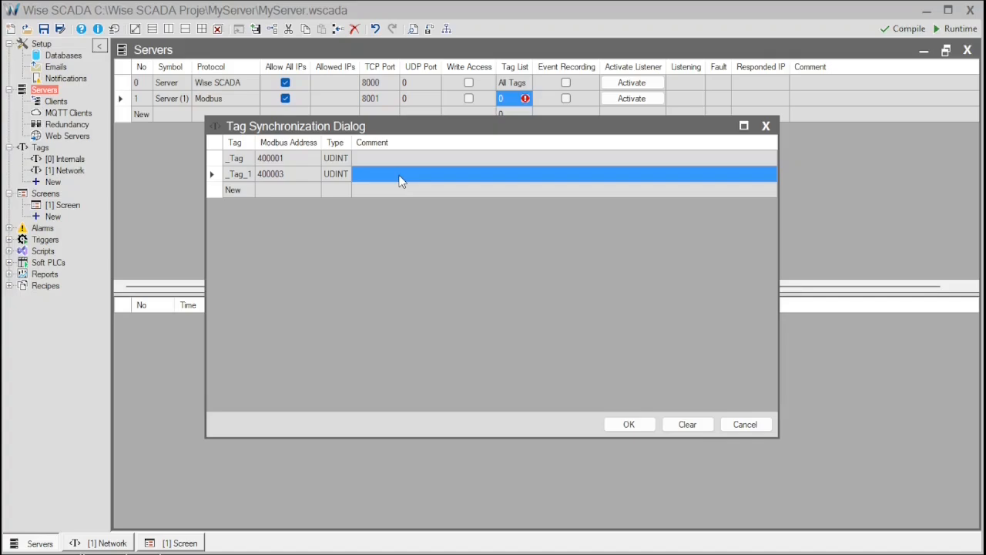
{"action": "left_click", "coordinate": [281, 161]}
{"action": "left_click", "coordinate": [235, 159]}
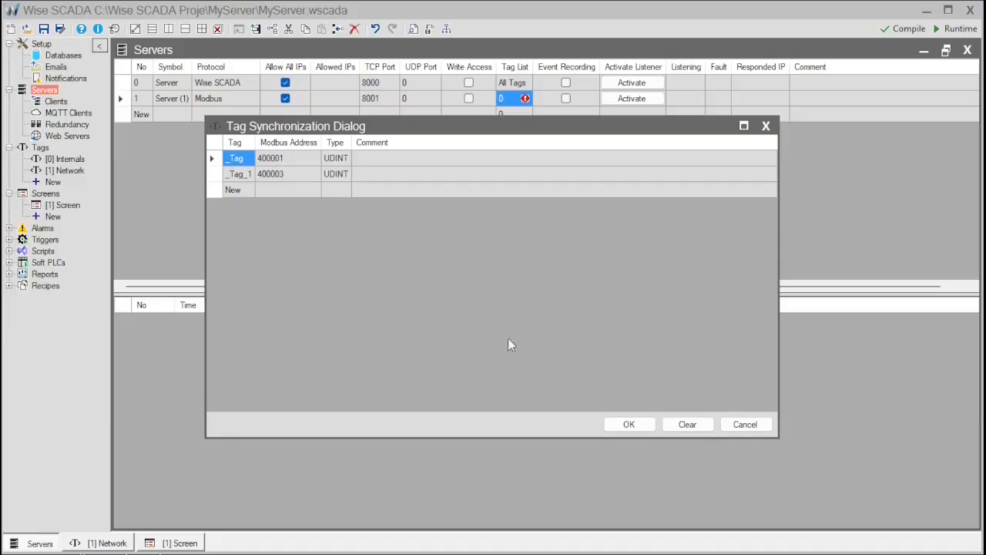
{"action": "left_click", "coordinate": [630, 423]}
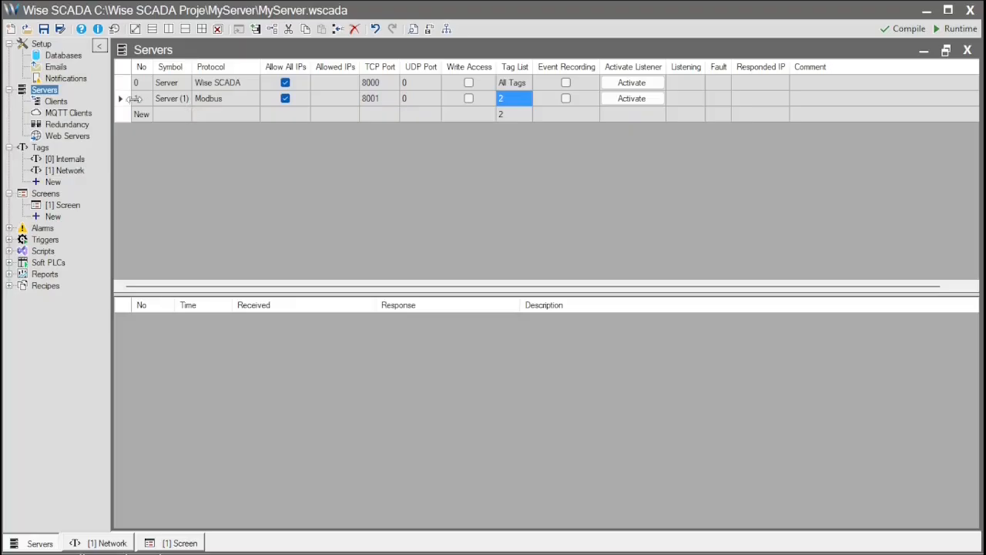
- Look over the available protocols for the Modbus server and delete that server from the list
{"action": "left_click", "coordinate": [217, 99]}
{"action": "left_click", "coordinate": [252, 98]}
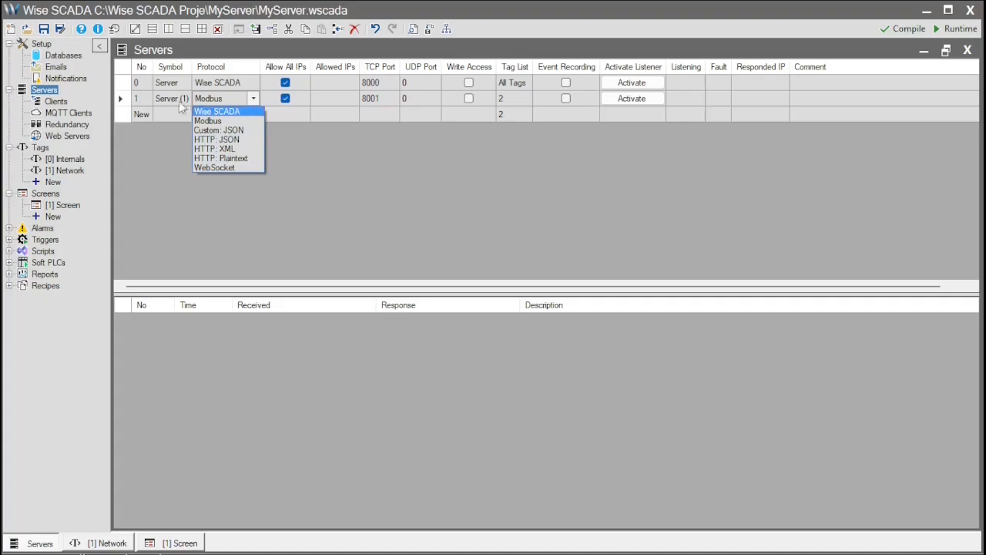
{"action": "left_click", "coordinate": [124, 98]}
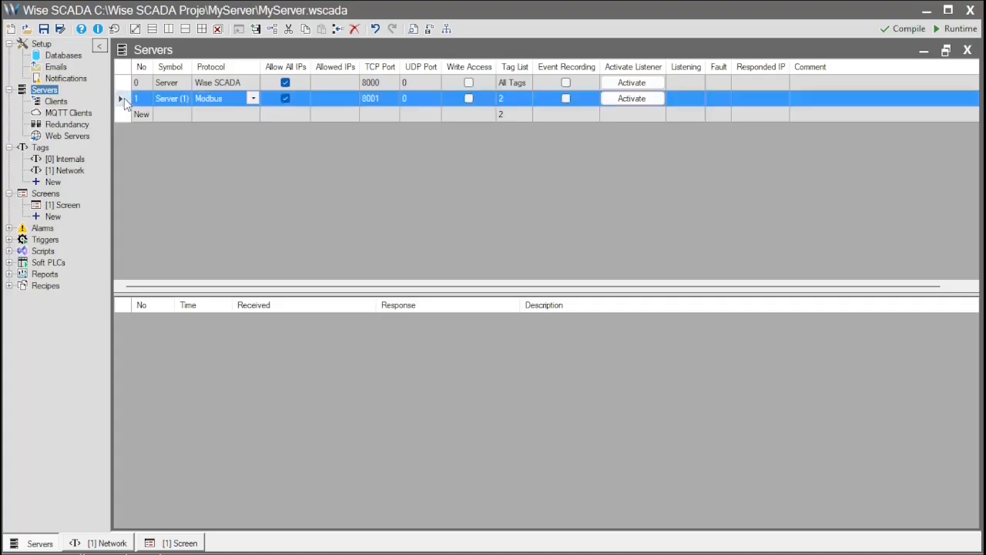
{"action": "key", "text": "Delete"}
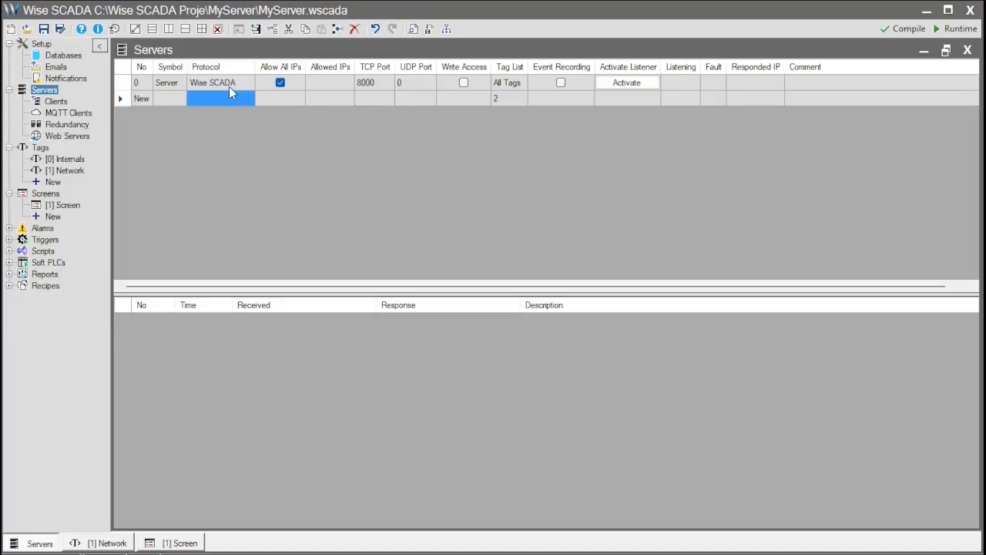
- Disable Allow All IPs for the server and add 192.168.0.10 as an allowed IP
{"action": "left_click", "coordinate": [279, 82]}
{"action": "left_click", "coordinate": [292, 85]}
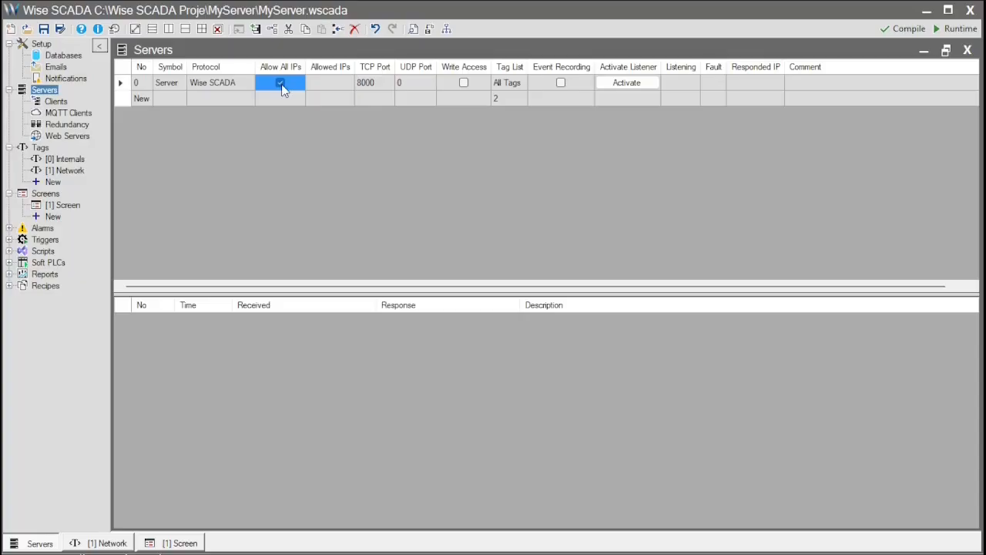
{"action": "left_click", "coordinate": [282, 88]}
{"action": "left_click", "coordinate": [328, 82]}
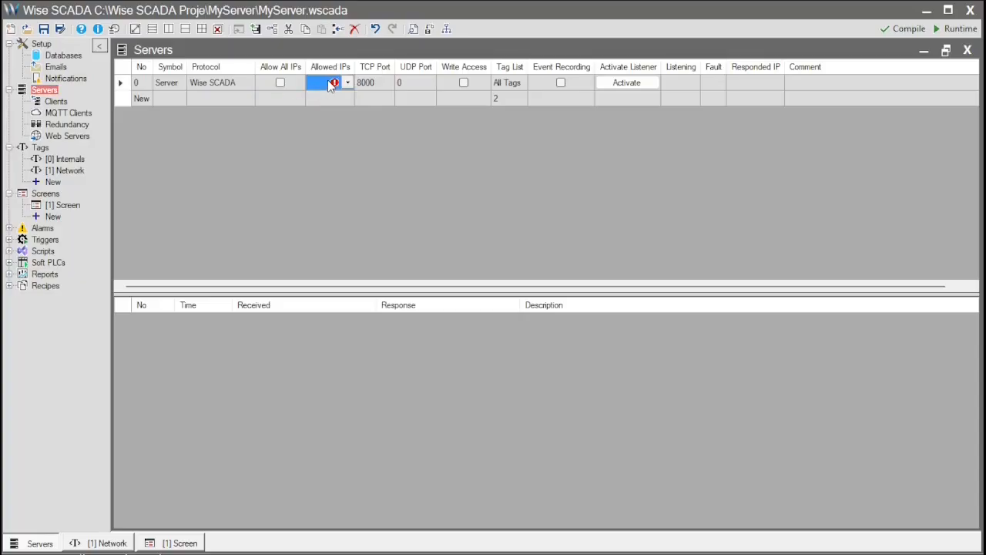
{"action": "left_click", "coordinate": [327, 80]}
{"action": "type", "text": "19"}
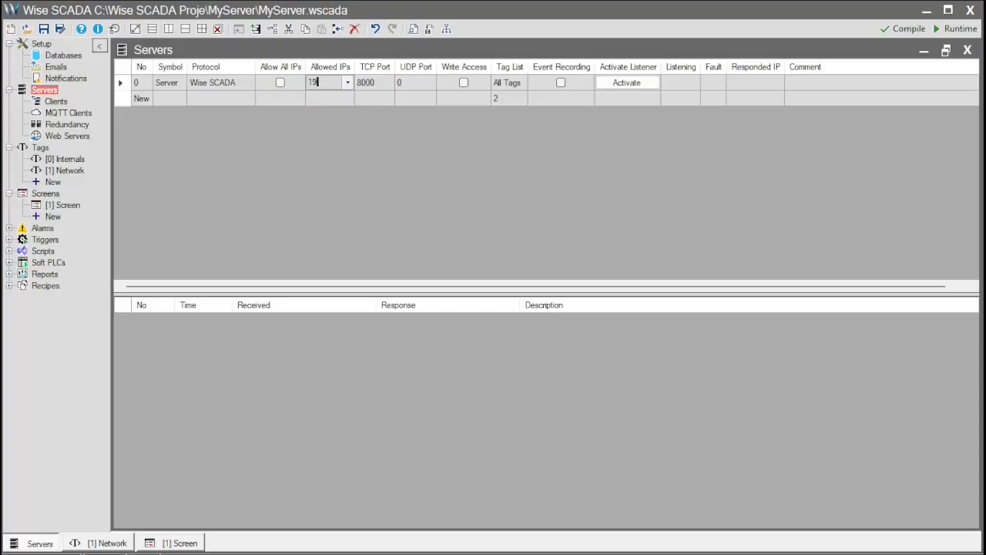
{"action": "type", "text": "2.168.0.10"}
{"action": "key", "text": "Return"}
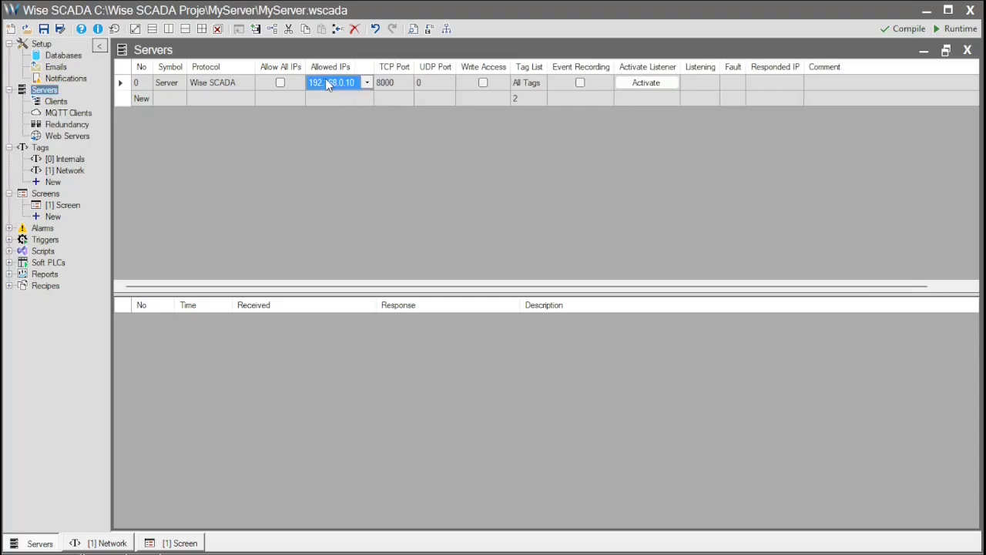
- Add 192.168.0.11 as a second allowed IP and view the list of allowed addresses
{"action": "left_click", "coordinate": [360, 86]}
{"action": "key", "text": "BackSpace"}
{"action": "type", "text": "1"}
{"action": "key", "text": "Return"}
{"action": "left_click", "coordinate": [368, 82]}
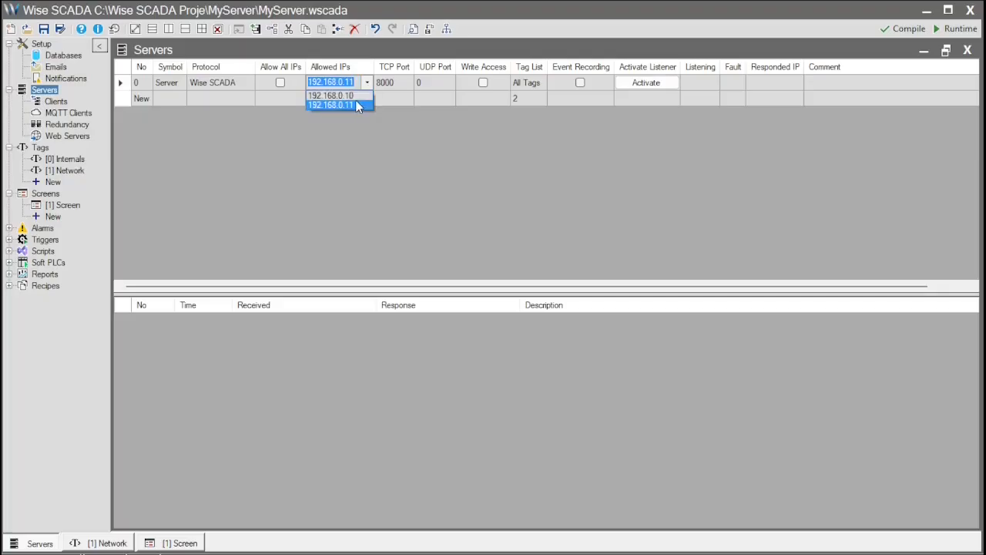
- Re-enable Allow All IPs for the server and look at its TCP port
{"action": "left_click", "coordinate": [291, 82]}
{"action": "left_click", "coordinate": [285, 81]}
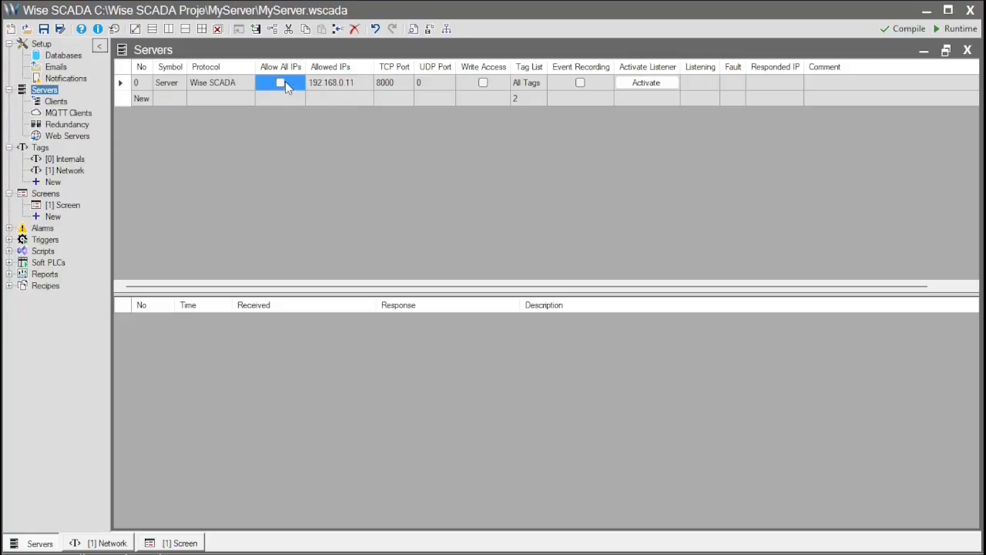
{"action": "left_click", "coordinate": [278, 84]}
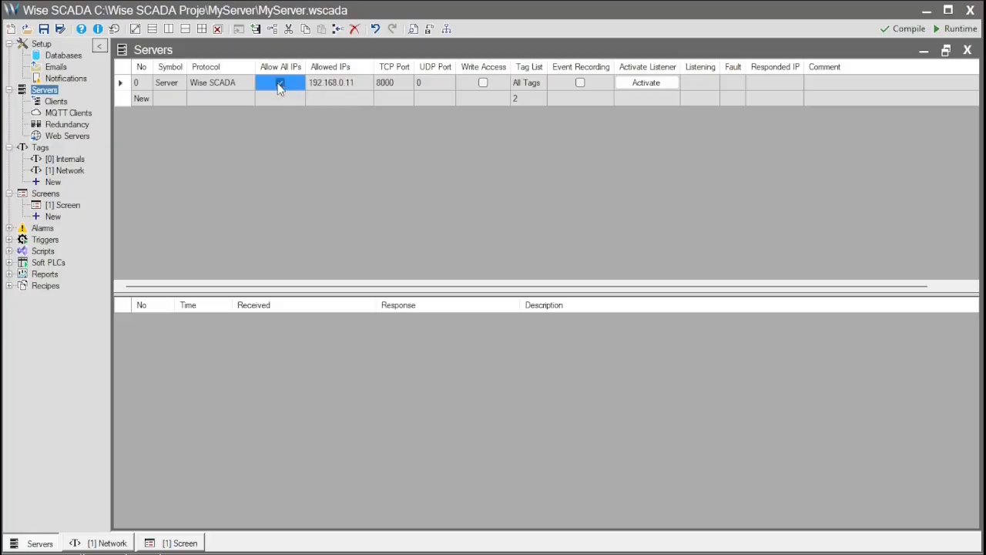
{"action": "left_click", "coordinate": [402, 83]}
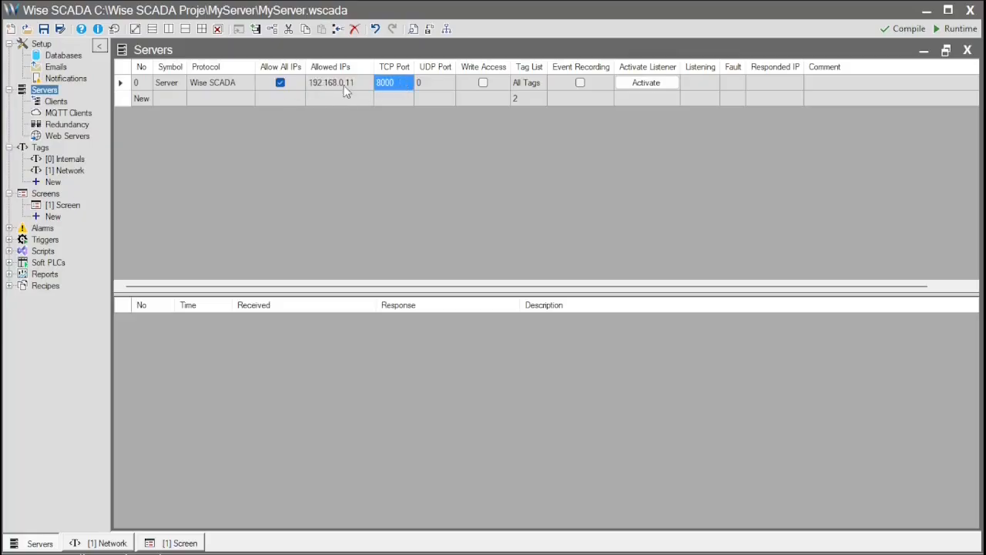
{"action": "key", "text": "shift+Tab"}
{"action": "left_click", "coordinate": [400, 83]}
{"action": "left_click", "coordinate": [409, 83]}
- Set the server's UDP port to 8000 and reset it to 0
{"action": "left_click", "coordinate": [431, 81]}
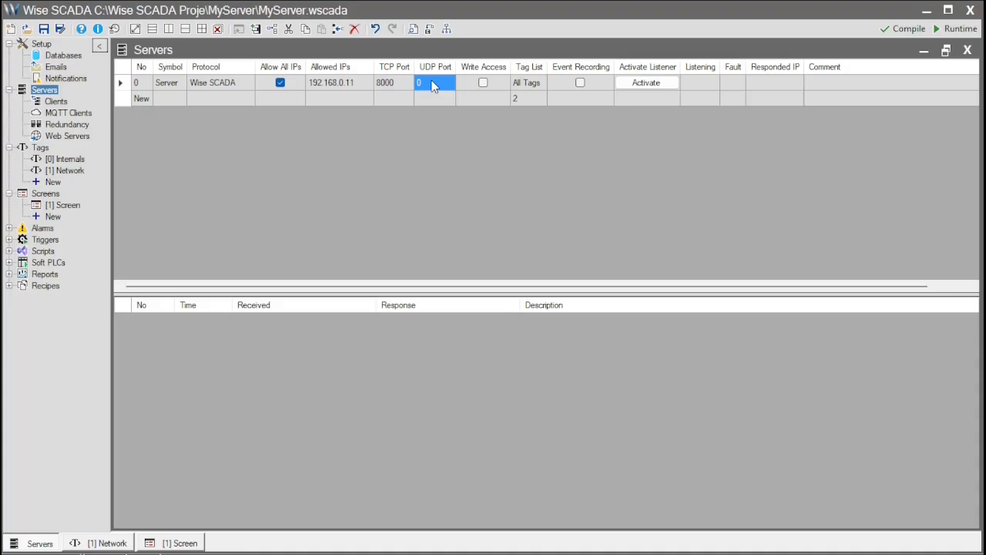
{"action": "type", "text": "8000"}
{"action": "key", "text": "Return"}
{"action": "left_click", "coordinate": [425, 83]}
{"action": "type", "text": "0"}
{"action": "key", "text": "Return"}
- Enable write access for the server
{"action": "left_click", "coordinate": [483, 82]}
- Add the _Tag and _Tag_1 network tags to the server's tag list
{"action": "left_click", "coordinate": [532, 85]}
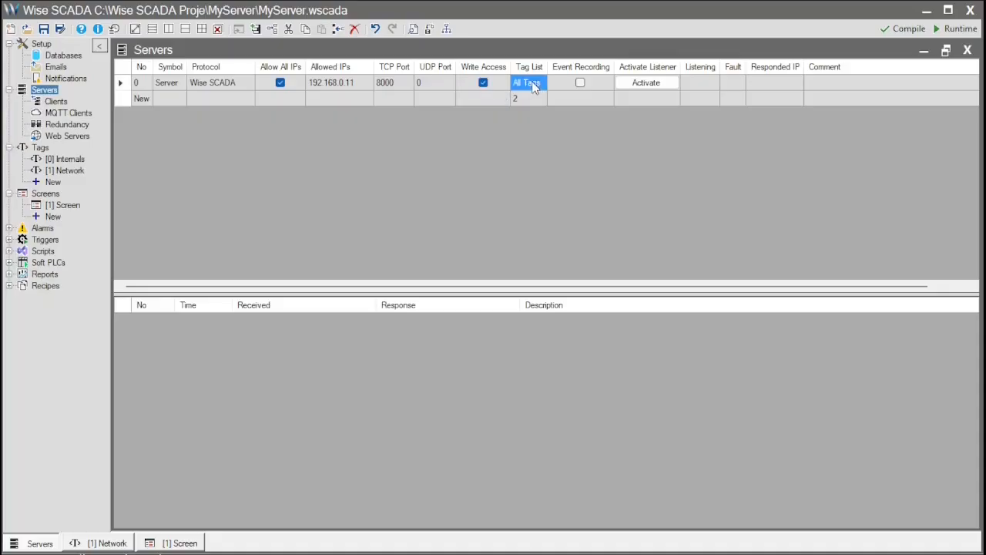
{"action": "left_click", "coordinate": [531, 84]}
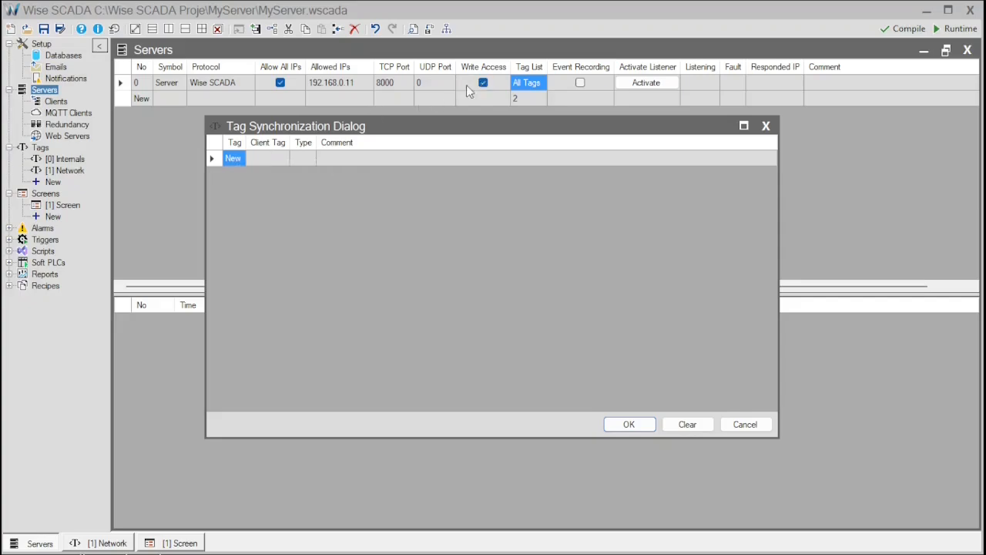
{"action": "left_click", "coordinate": [236, 158]}
{"action": "left_click", "coordinate": [237, 160]}
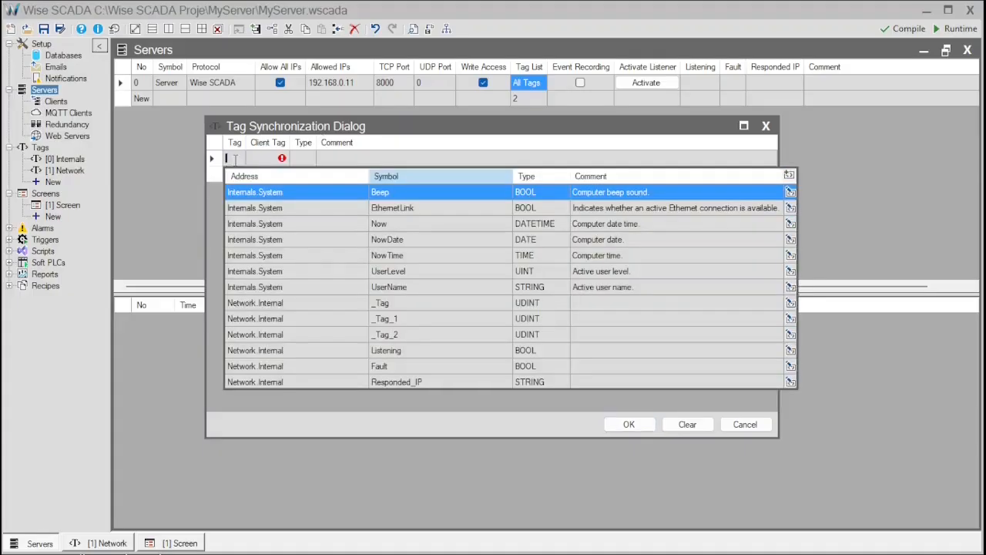
{"action": "left_click", "coordinate": [294, 303]}
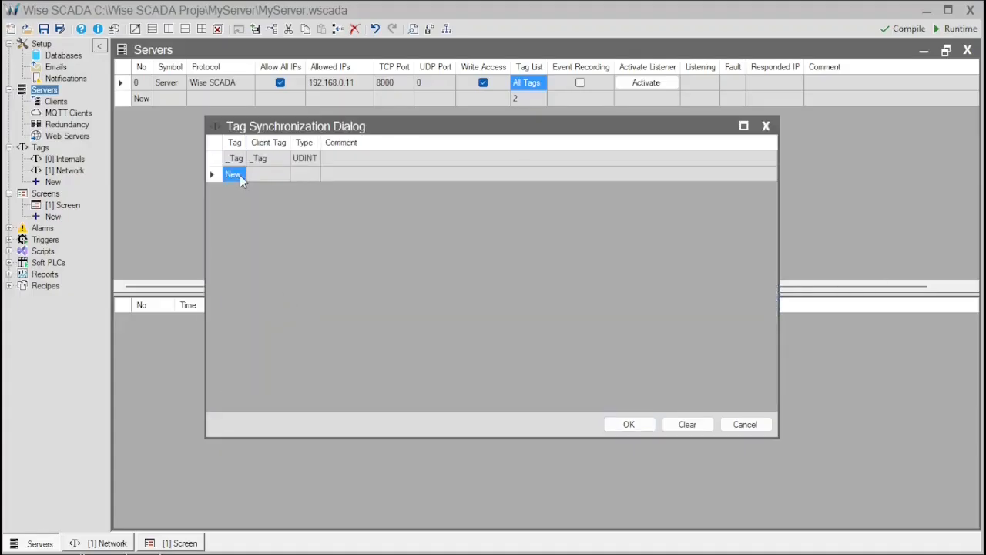
{"action": "left_click", "coordinate": [240, 175]}
{"action": "left_click", "coordinate": [238, 177]}
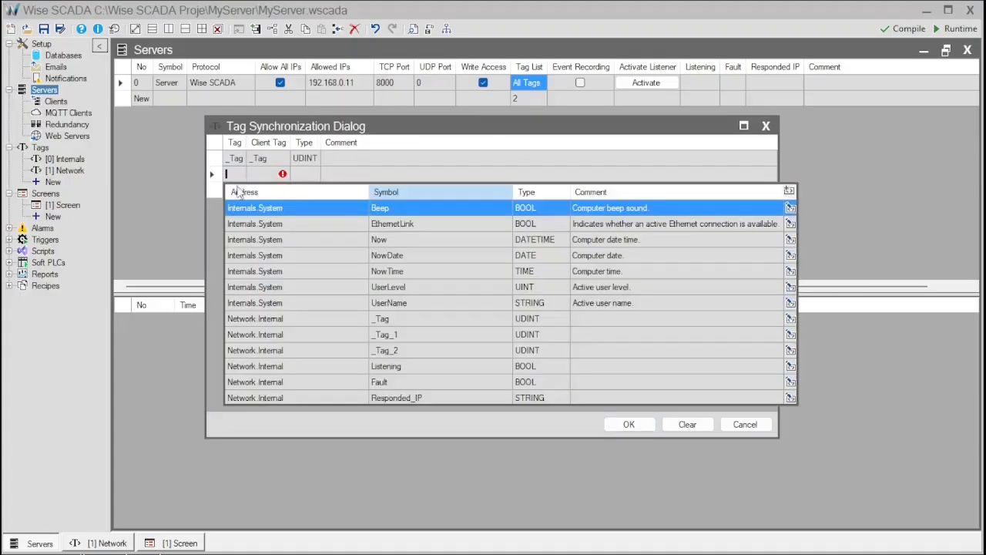
{"action": "left_click", "coordinate": [288, 334]}
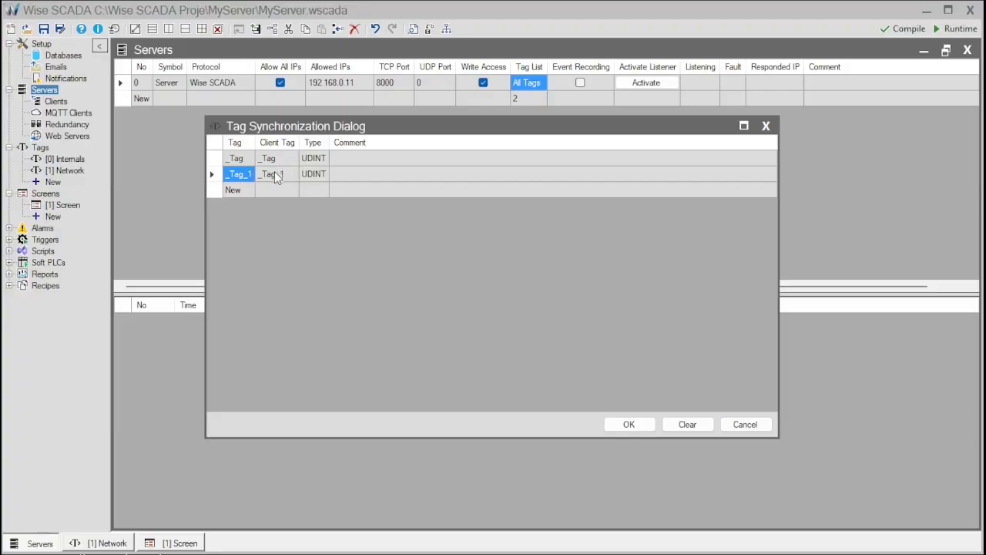
- Set the client tag paired with the server's _Tag entry to _Tag2
{"action": "left_click", "coordinate": [247, 159]}
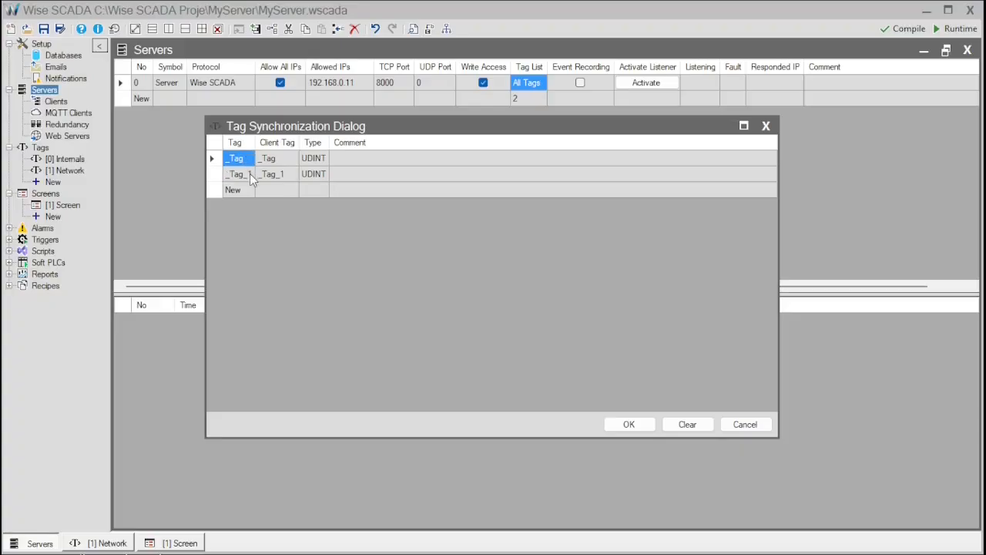
{"action": "left_click", "coordinate": [283, 161]}
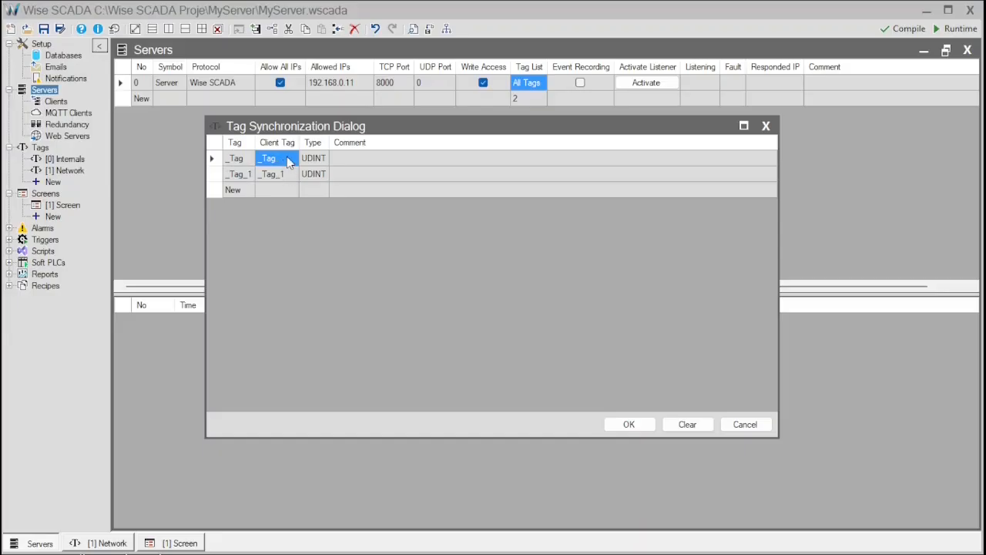
{"action": "left_click", "coordinate": [287, 158]}
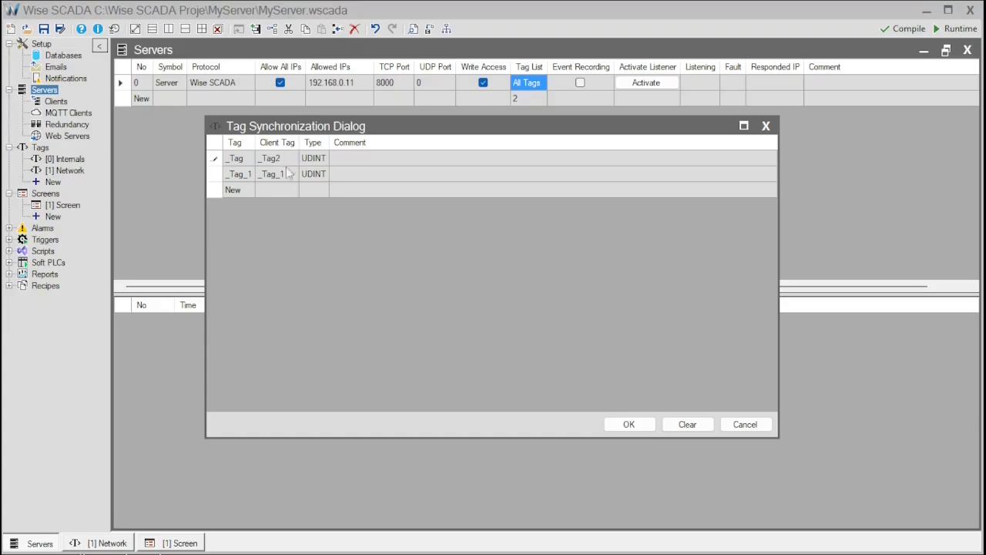
{"action": "left_click_drag", "start_coordinate": [292, 176], "coordinate": [285, 167]}
{"action": "left_click", "coordinate": [249, 161]}
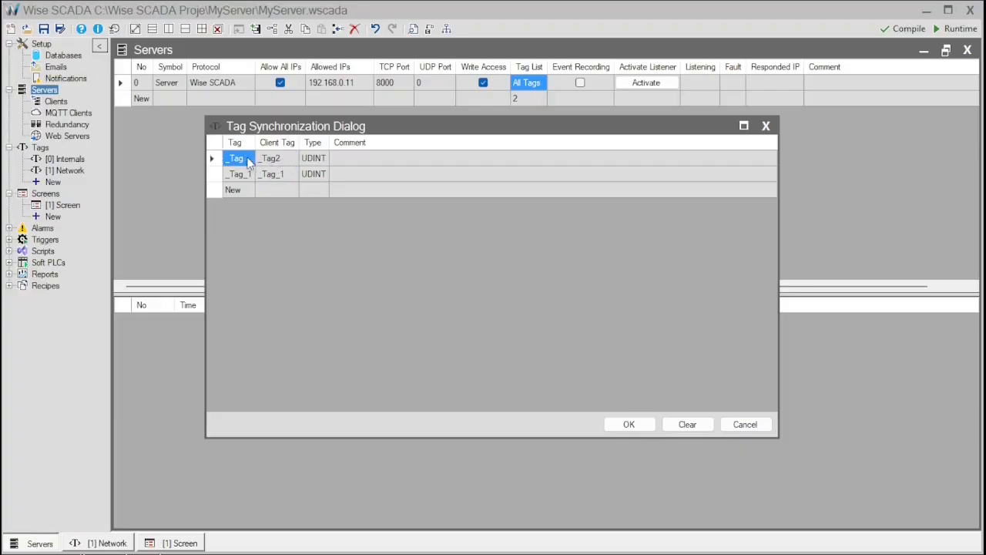
- Restore the client tag of the _Tag entry to _Tag and confirm the server's tag list
{"action": "left_click", "coordinate": [273, 158]}
{"action": "left_click", "coordinate": [278, 158]}
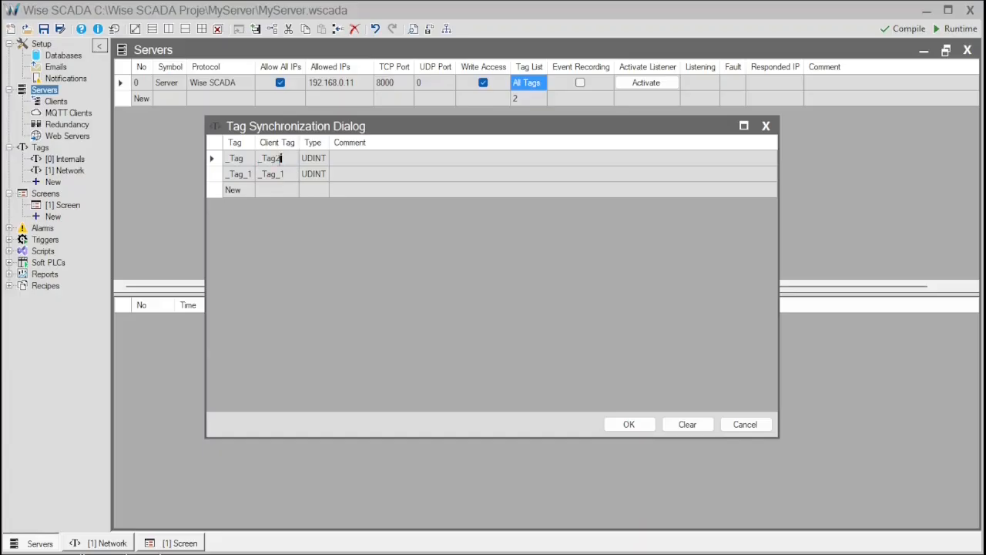
{"action": "key", "text": "Escape"}
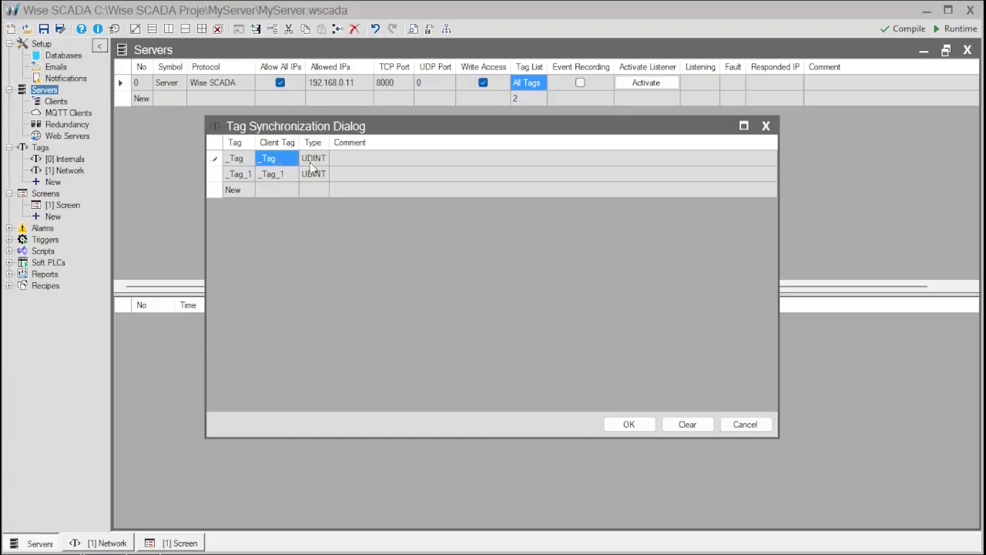
{"action": "left_click", "coordinate": [313, 162]}
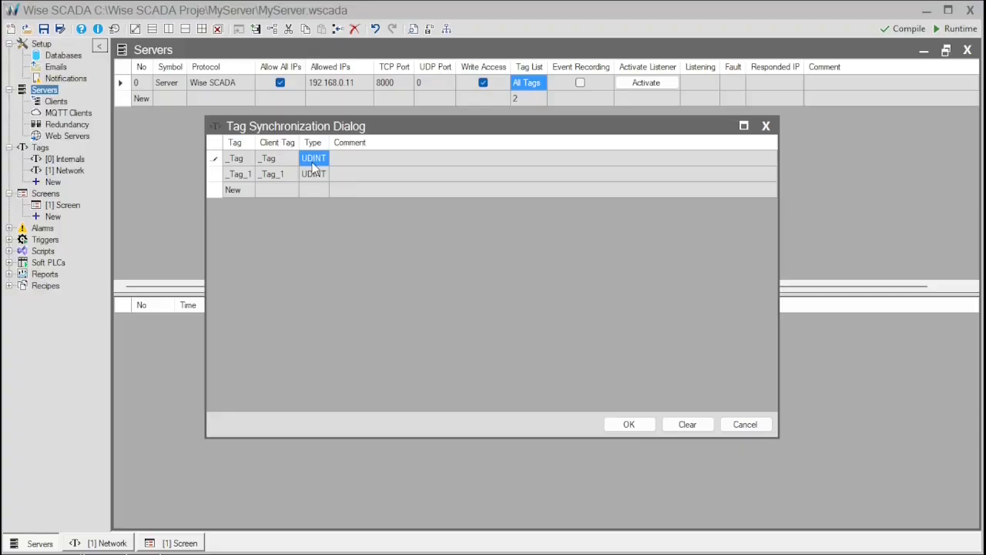
{"action": "left_click", "coordinate": [629, 424]}
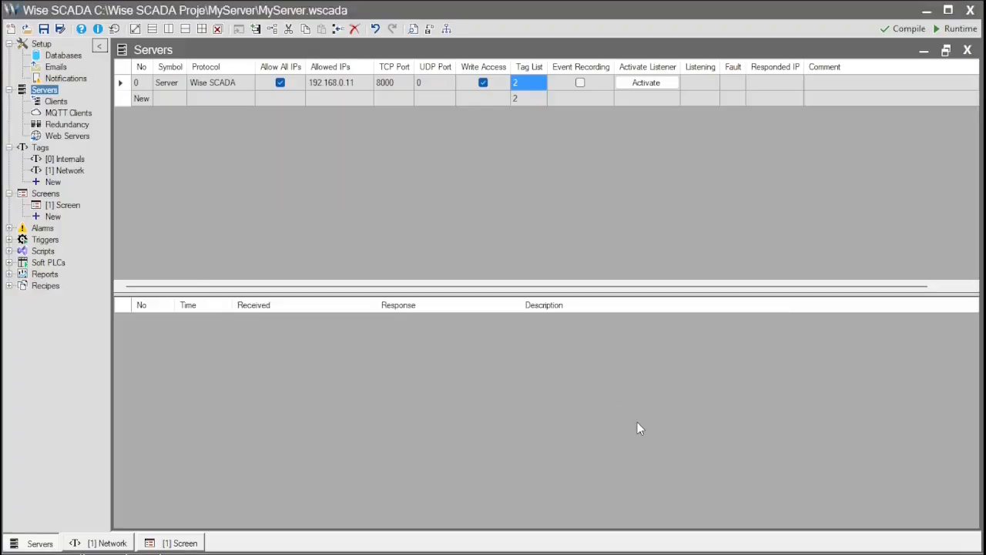
- Remove all entries from the server's tag list so that it covers All Tags
{"action": "left_click", "coordinate": [521, 81]}
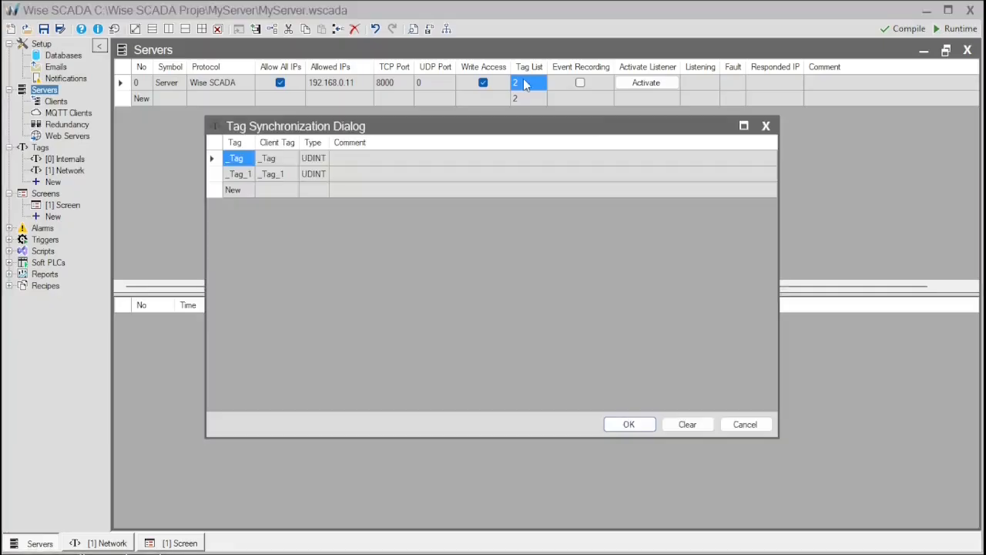
{"action": "left_click", "coordinate": [218, 145]}
{"action": "key", "text": "Delete"}
{"action": "left_click", "coordinate": [630, 425]}
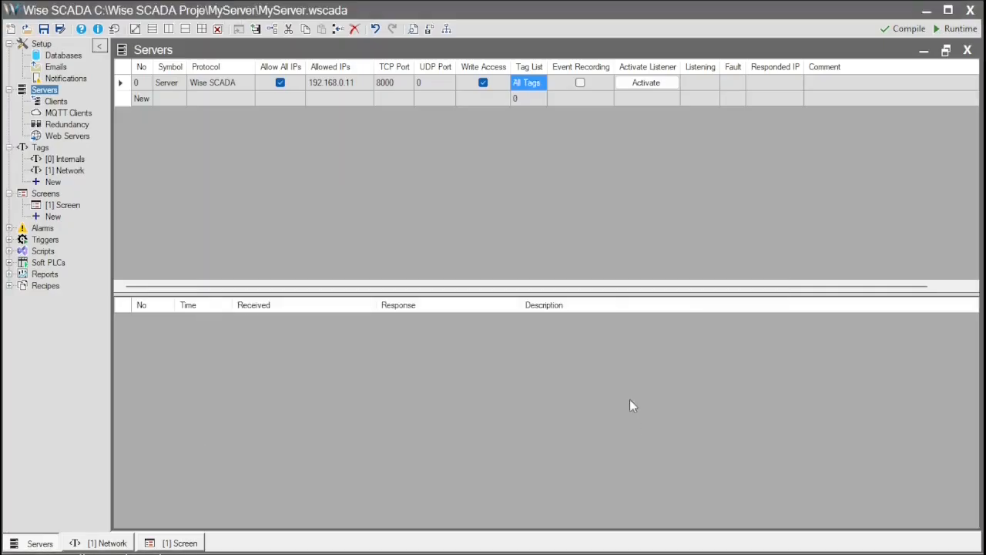
- Activate the server's listener and deactivate it again
{"action": "left_click", "coordinate": [600, 84]}
{"action": "left_click", "coordinate": [648, 82]}
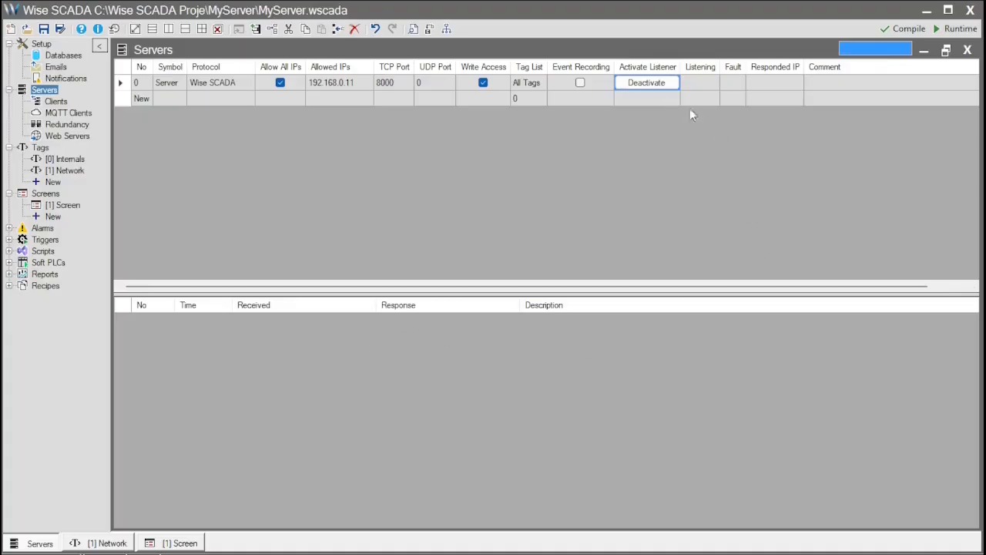
{"action": "left_click", "coordinate": [656, 83]}
- Assign the Listening, Fault and Responded_IP tags to the server's matching status fields
{"action": "left_click", "coordinate": [701, 82]}
{"action": "left_click", "coordinate": [703, 83]}
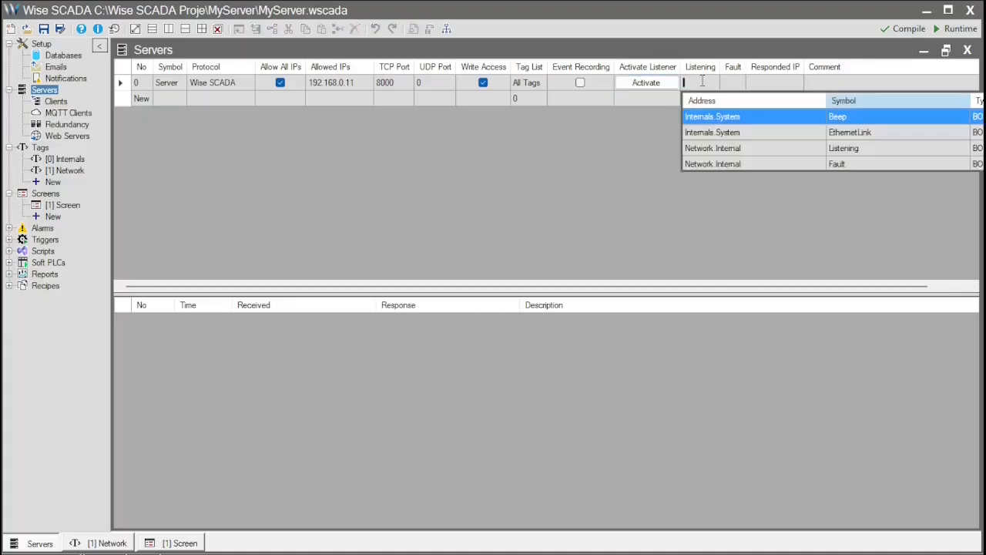
{"action": "left_click", "coordinate": [772, 146]}
{"action": "left_click", "coordinate": [742, 82]}
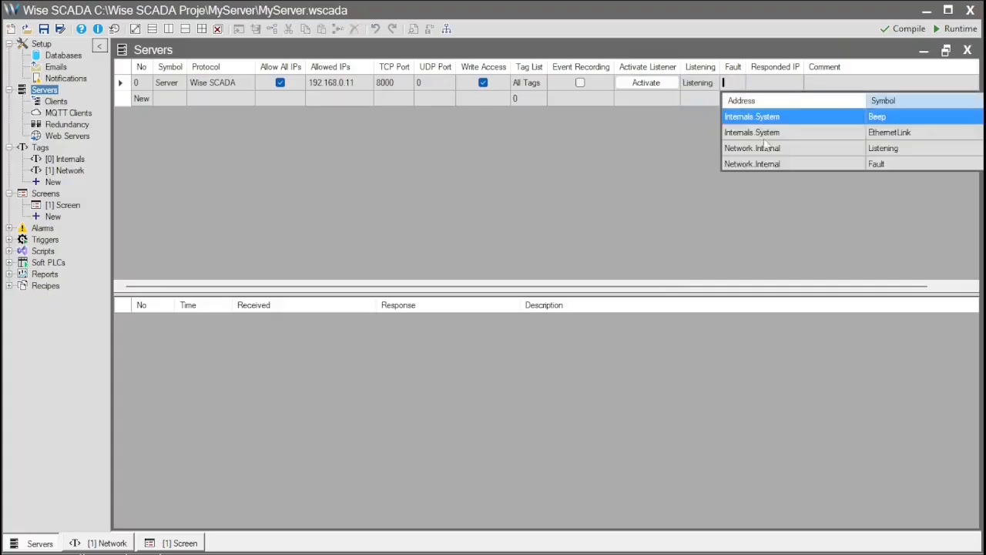
{"action": "left_click", "coordinate": [778, 163]}
{"action": "left_click", "coordinate": [774, 84]}
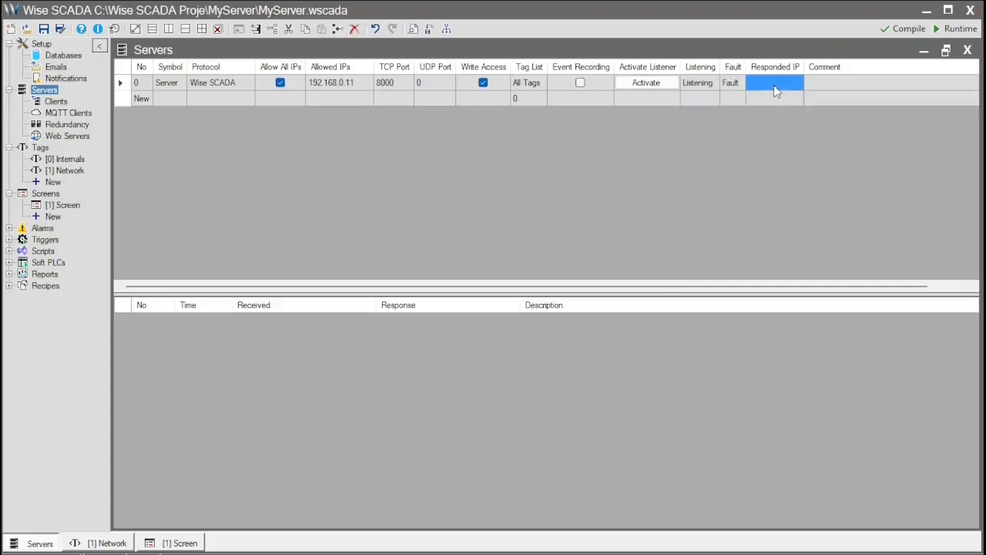
{"action": "left_click", "coordinate": [790, 133]}
{"action": "left_click", "coordinate": [712, 86]}
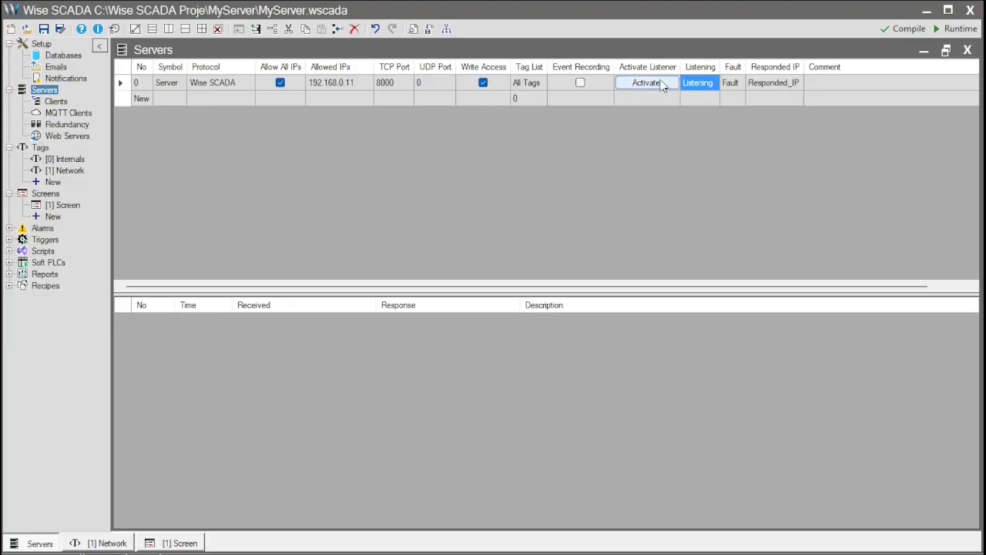
{"action": "left_click", "coordinate": [731, 87]}
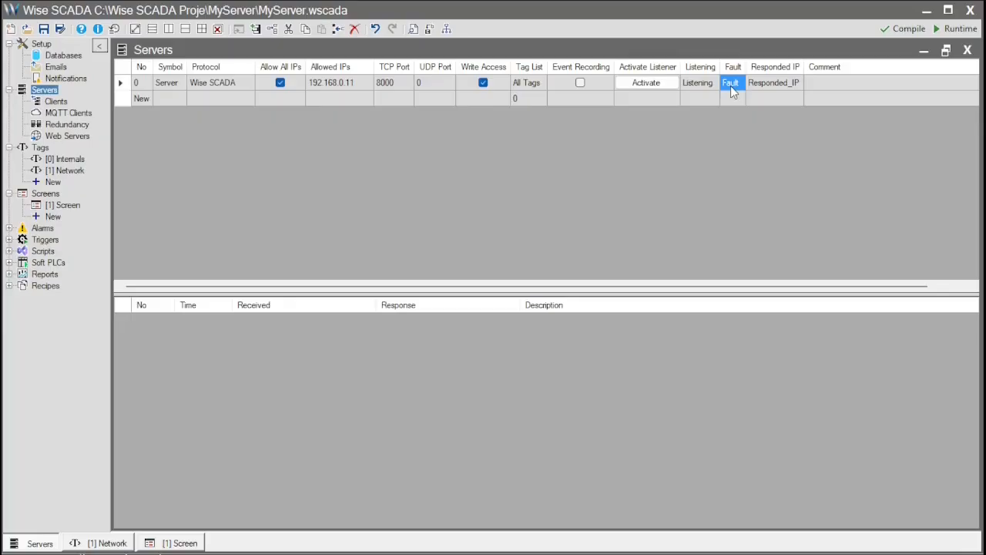
{"action": "left_click", "coordinate": [776, 84]}
{"action": "left_click", "coordinate": [775, 85]}
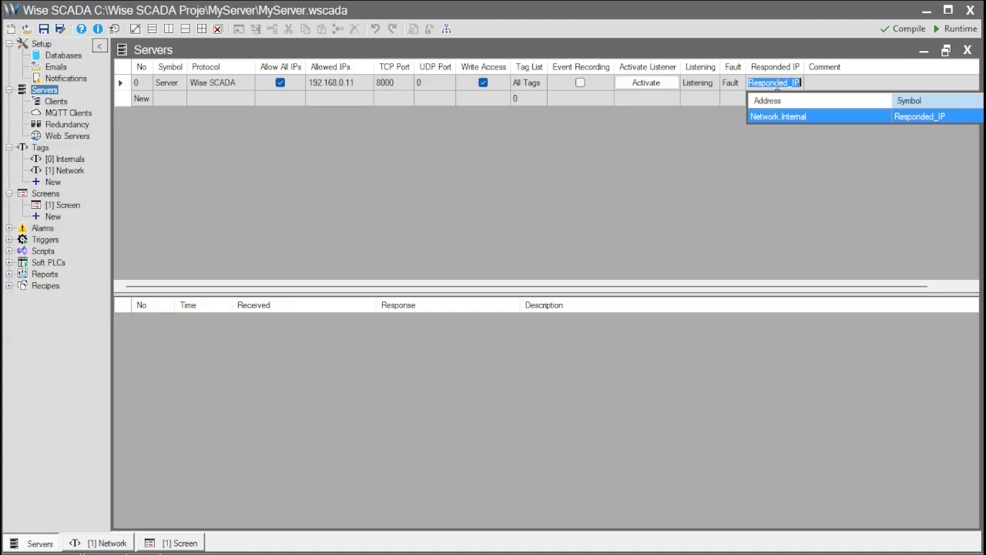
{"action": "left_click", "coordinate": [734, 99]}
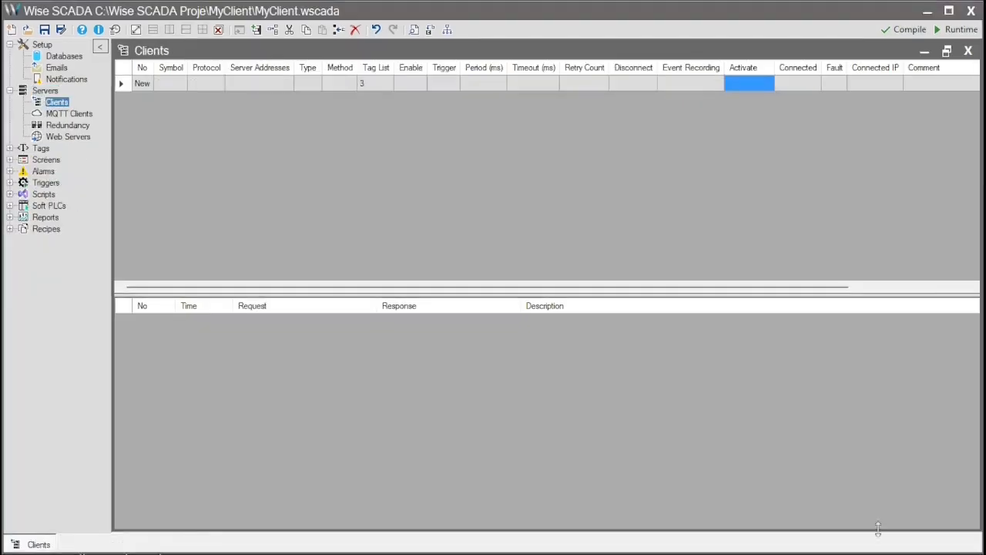
- Add a client in the MyClient project and set its server address to 127.0.0.1:8000
{"action": "left_click", "coordinate": [145, 83]}
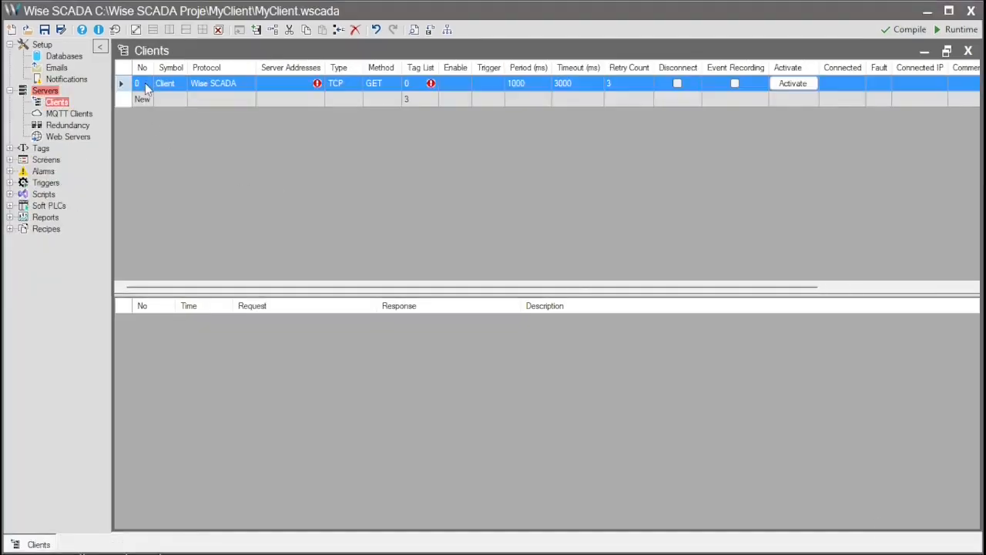
{"action": "left_click", "coordinate": [221, 84]}
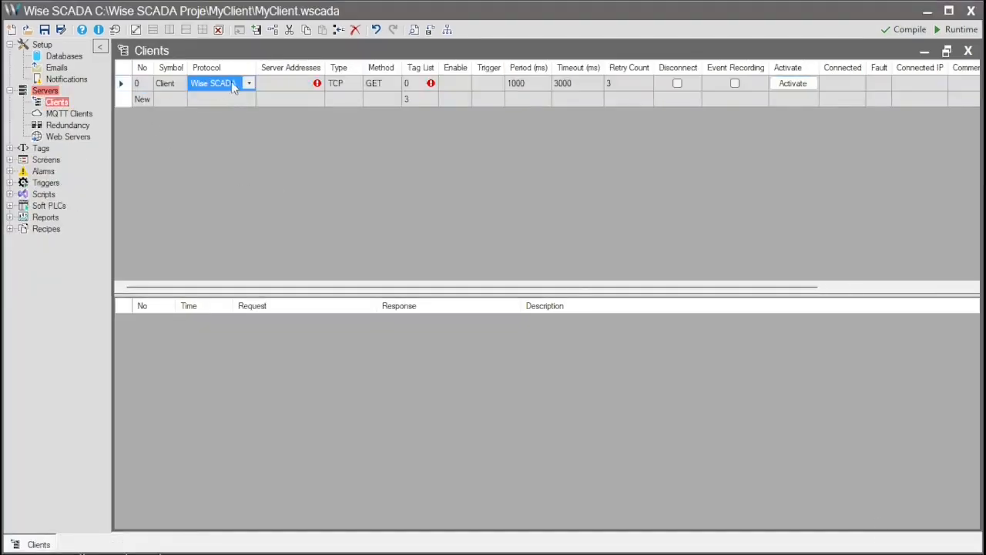
{"action": "left_click", "coordinate": [275, 85]}
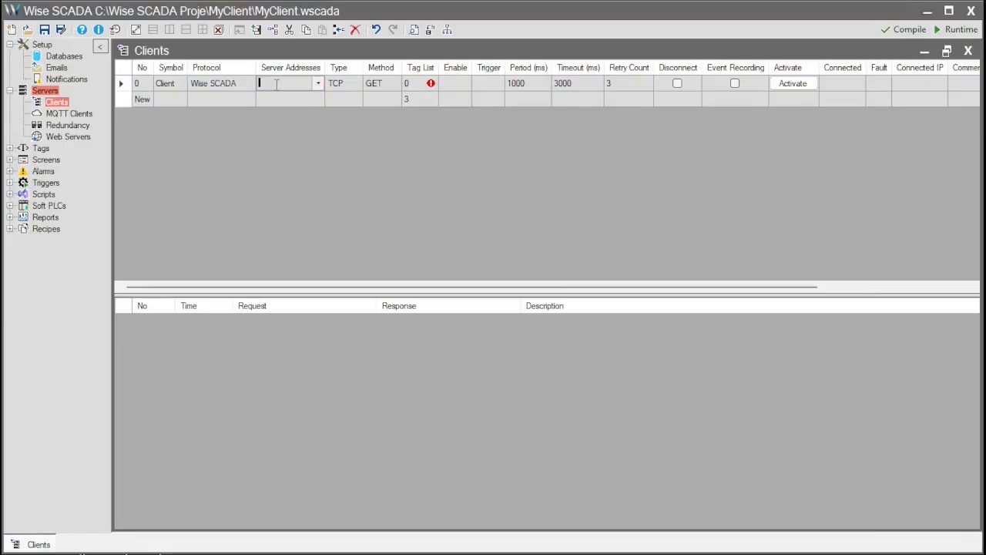
{"action": "type", "text": "127.0.0.1:8000"}
{"action": "key", "text": "Return"}
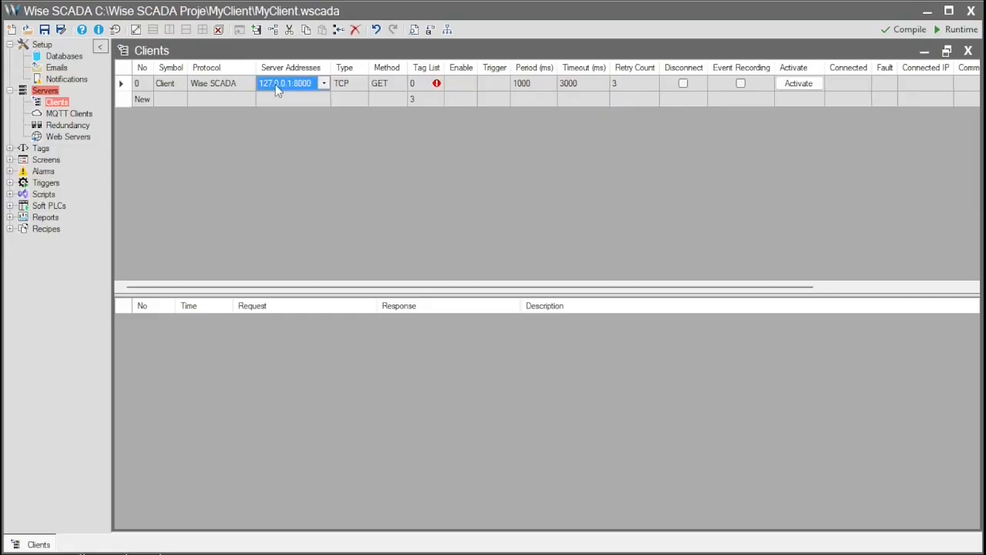
- Keep the client's connection type as TCP and set its method to Dynamic
{"action": "left_click", "coordinate": [367, 86]}
{"action": "left_click", "coordinate": [362, 83]}
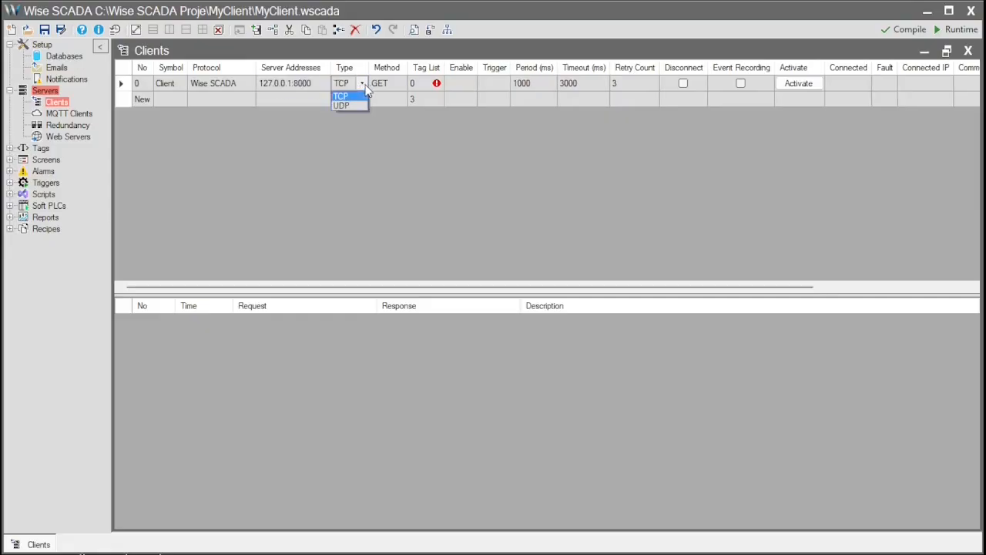
{"action": "left_click", "coordinate": [367, 87]}
{"action": "left_click", "coordinate": [389, 86]}
{"action": "left_click", "coordinate": [400, 85]}
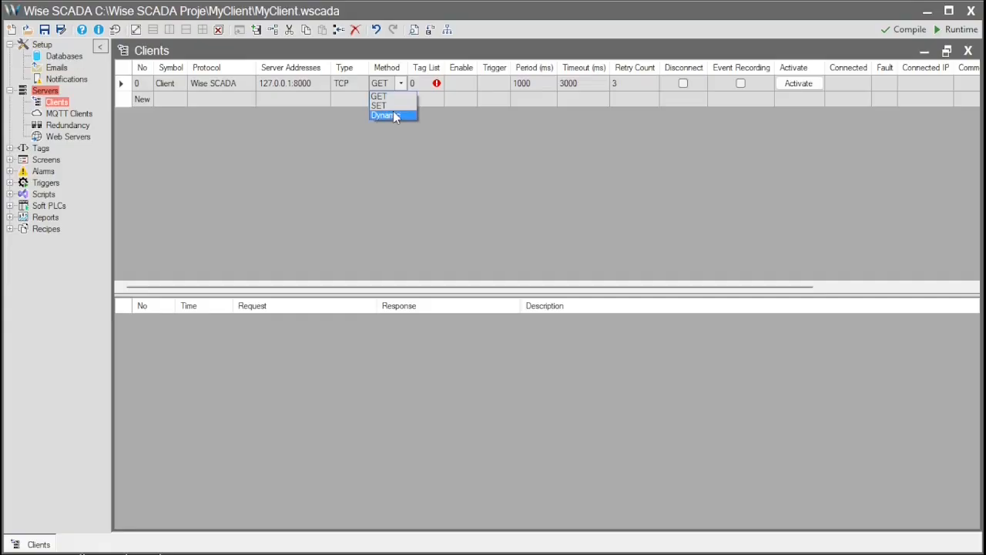
{"action": "left_click", "coordinate": [393, 115]}
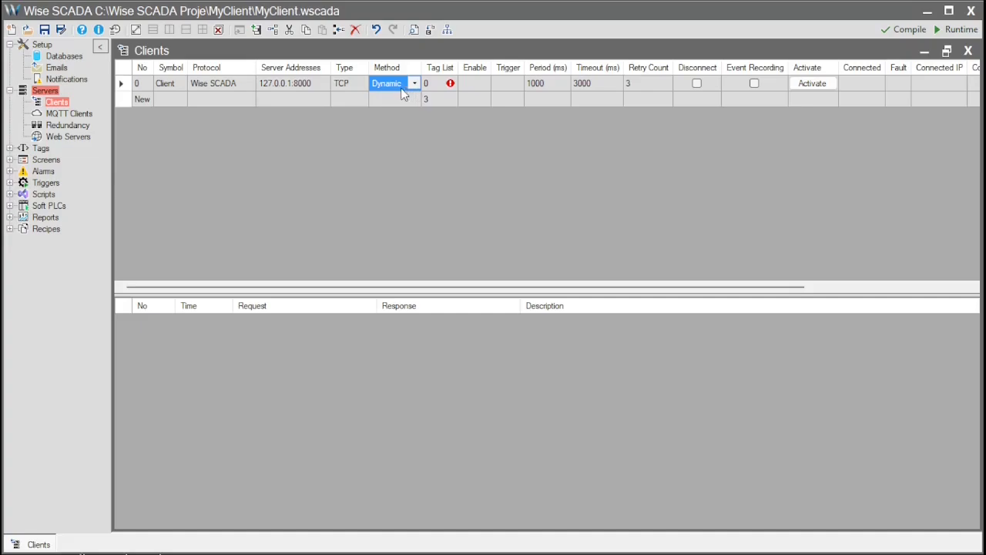
- Add _Tag, _Tag_1 and _Tag_2 to the client's tag synchronization list
{"action": "left_click", "coordinate": [440, 86]}
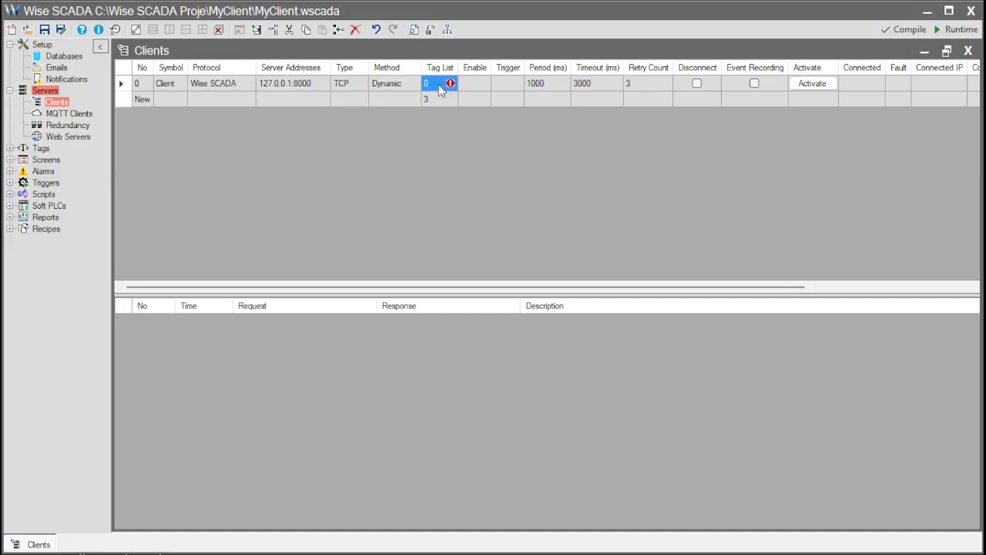
{"action": "double_click", "coordinate": [442, 87]}
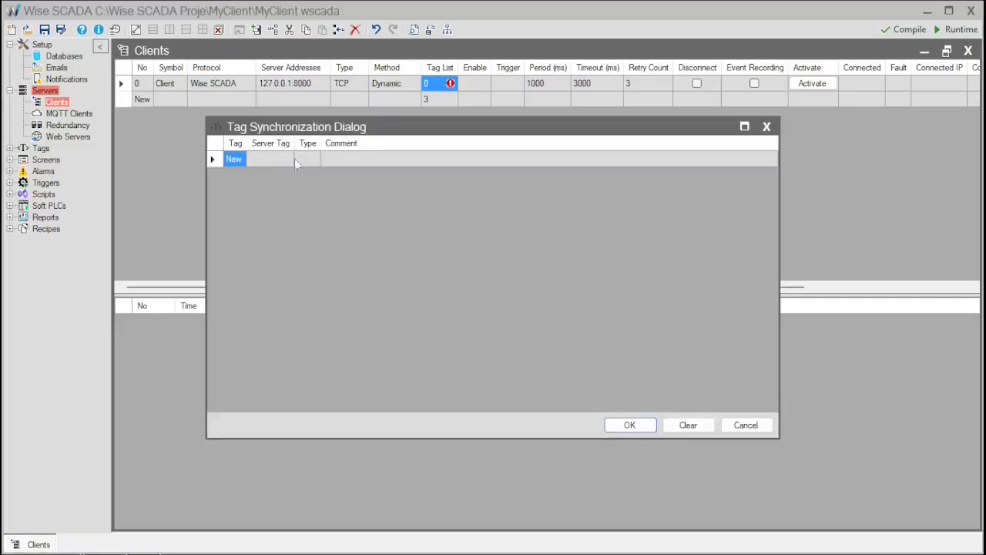
{"action": "left_click", "coordinate": [236, 159]}
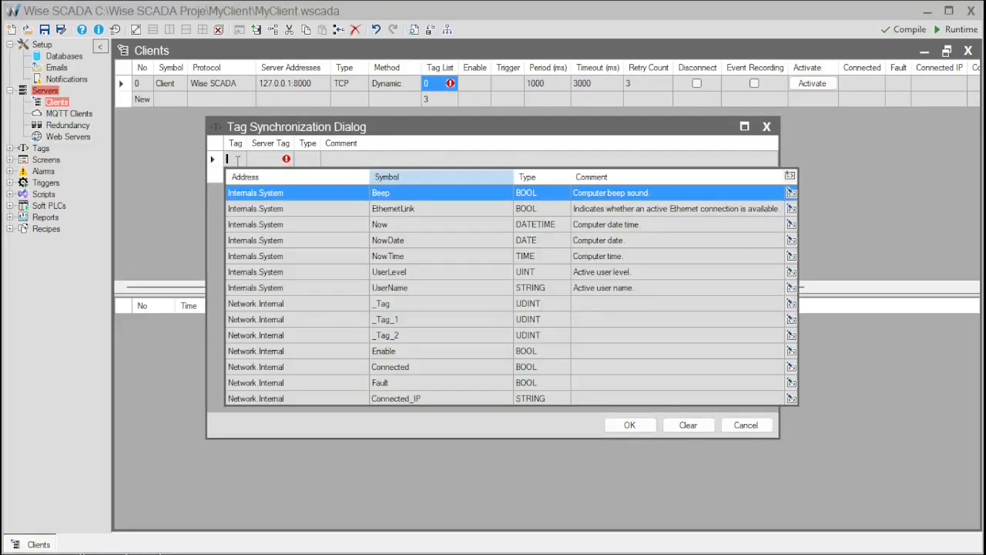
{"action": "left_click", "coordinate": [287, 303]}
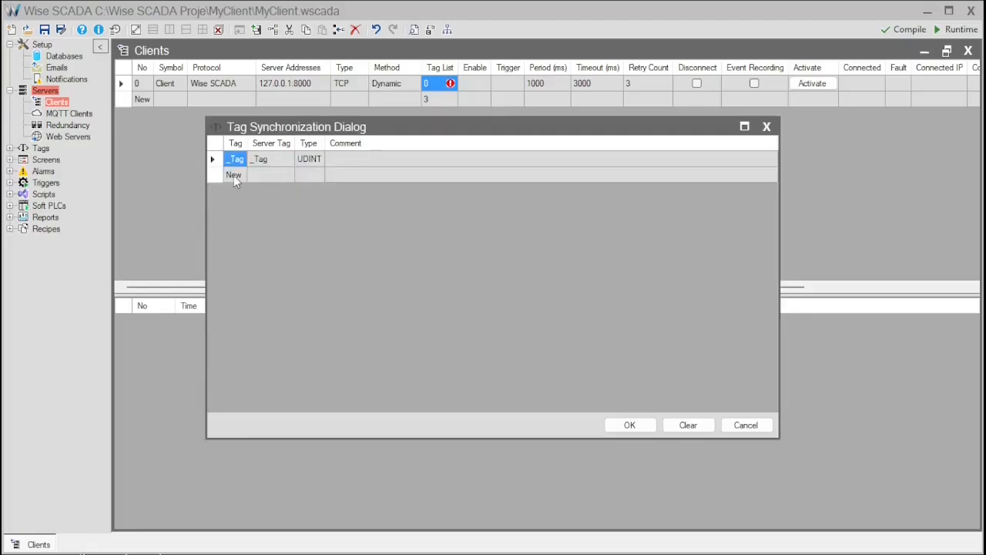
{"action": "left_click", "coordinate": [235, 176]}
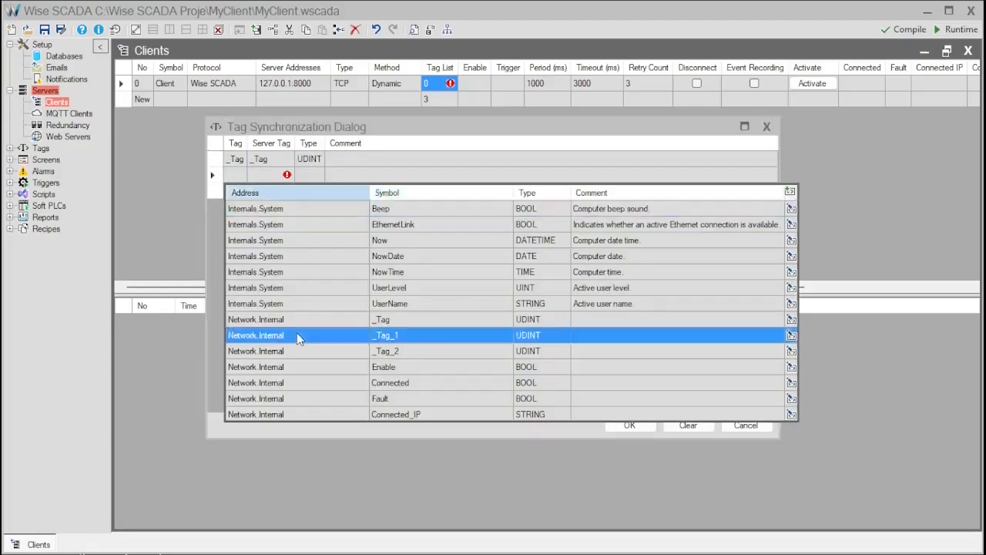
{"action": "left_click", "coordinate": [296, 332]}
{"action": "left_click", "coordinate": [235, 188]}
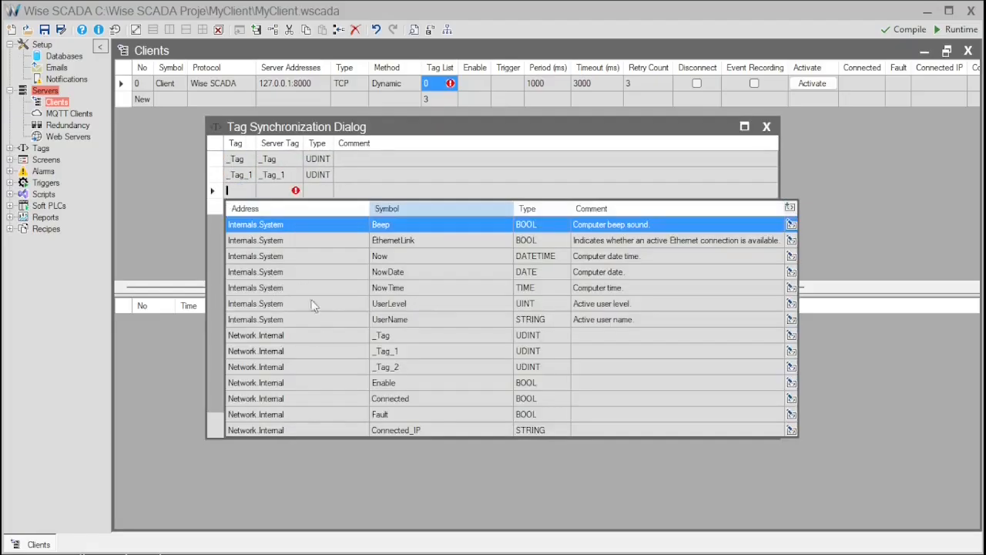
{"action": "left_click", "coordinate": [320, 362]}
- Check the server tag names and types in the synchronization list and accept the list
{"action": "left_click", "coordinate": [245, 162]}
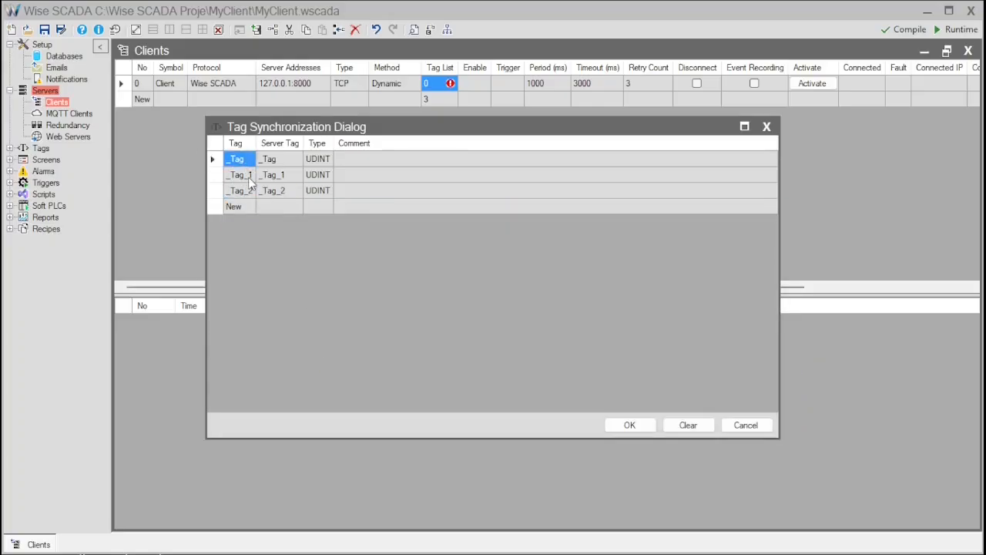
{"action": "left_click", "coordinate": [286, 158]}
{"action": "left_click", "coordinate": [288, 162]}
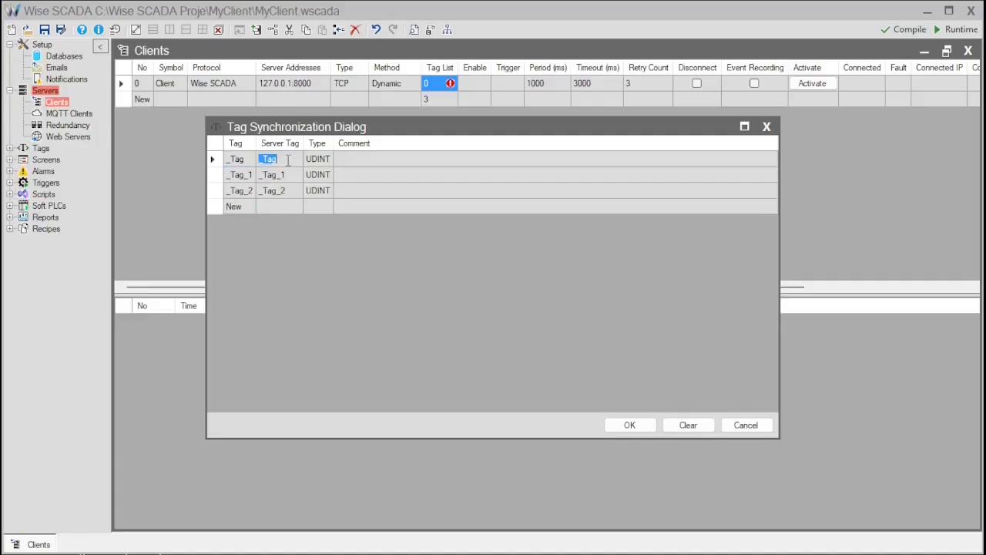
{"action": "left_click", "coordinate": [288, 159]}
{"action": "left_click", "coordinate": [293, 180], "text": "shift"}
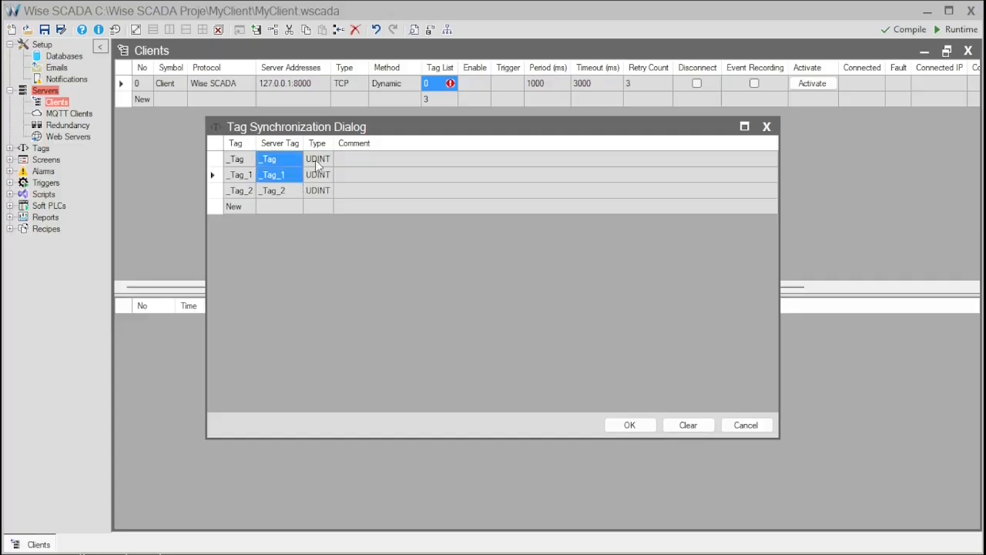
{"action": "left_click", "coordinate": [322, 162]}
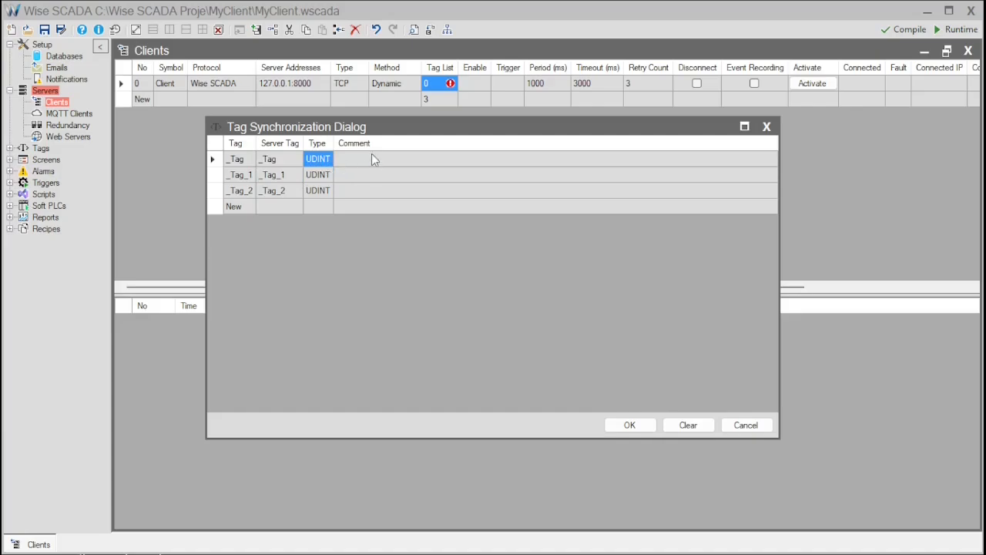
{"action": "left_click", "coordinate": [643, 425]}
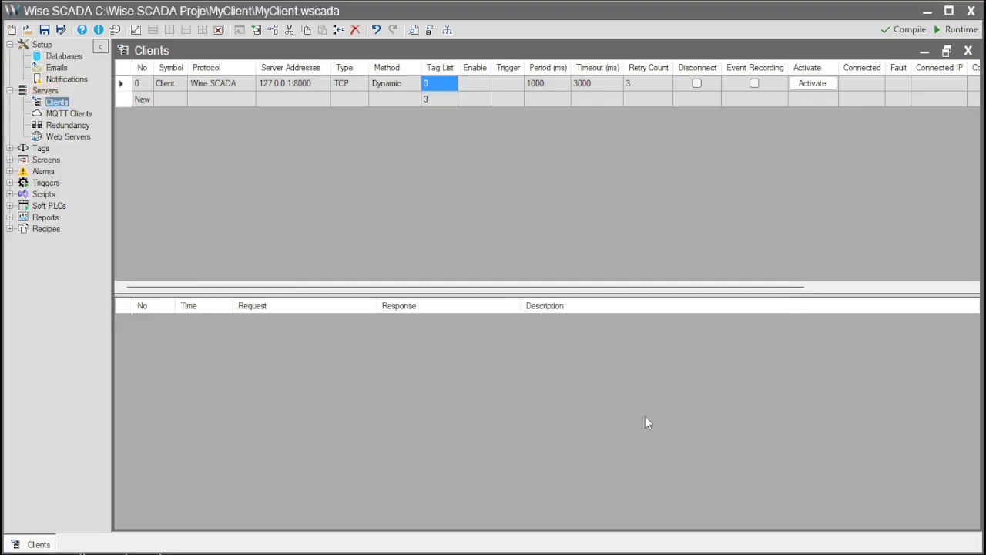
- Define the client's enable condition as Enable = "true"
{"action": "left_click", "coordinate": [471, 82]}
{"action": "left_click", "coordinate": [471, 83]}
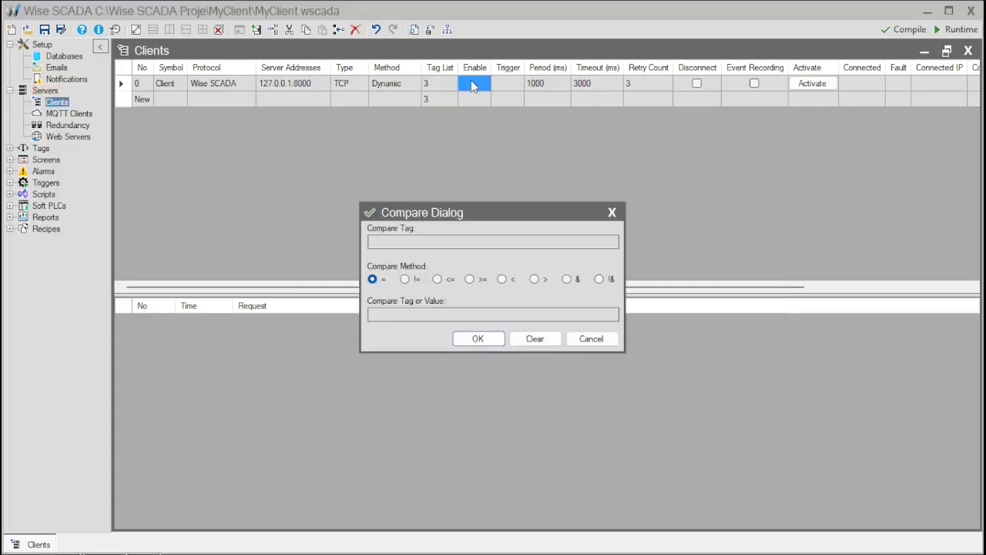
{"action": "left_click", "coordinate": [443, 240]}
{"action": "left_click", "coordinate": [463, 430]}
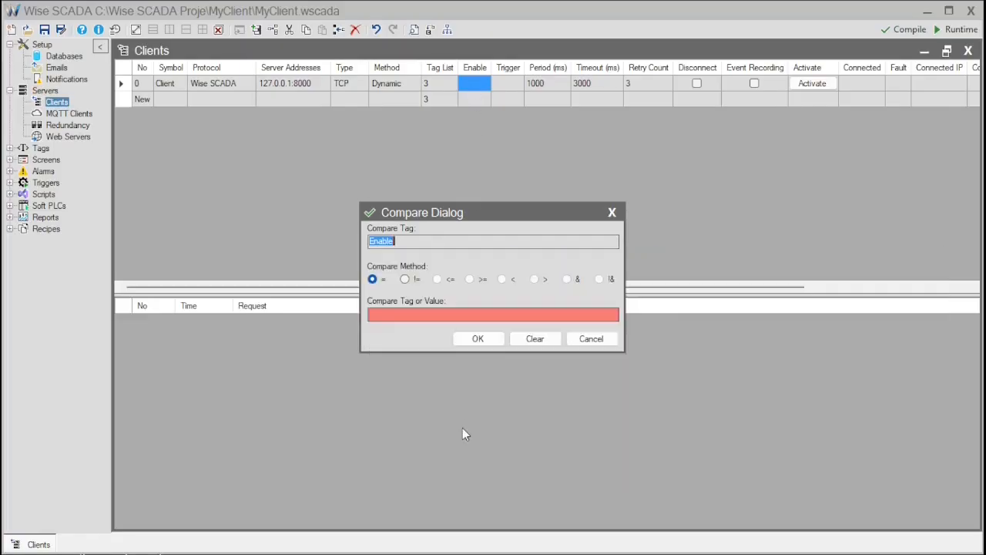
{"action": "left_click", "coordinate": [433, 314]}
{"action": "type", "text": "\"true\""}
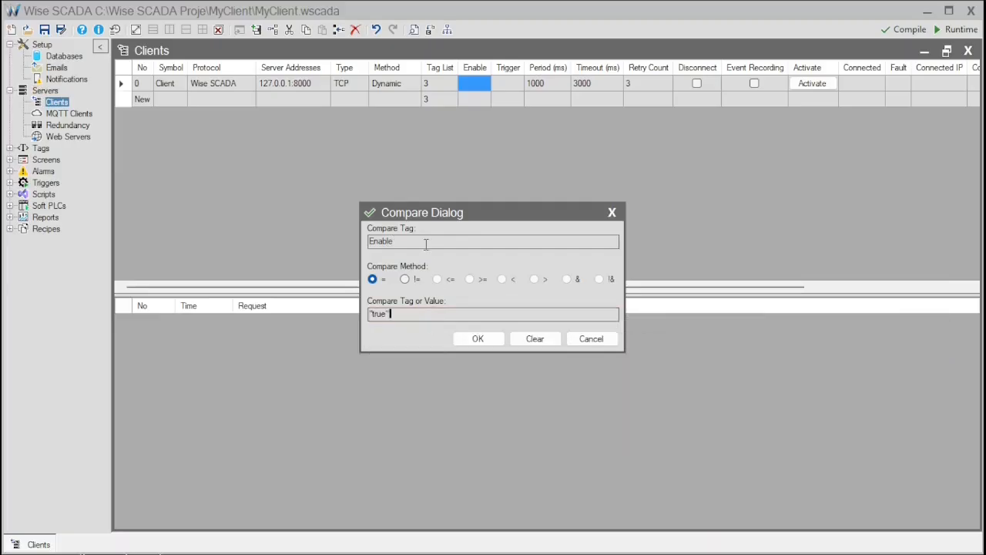
{"action": "left_click", "coordinate": [496, 339]}
{"action": "left_click", "coordinate": [559, 407]}
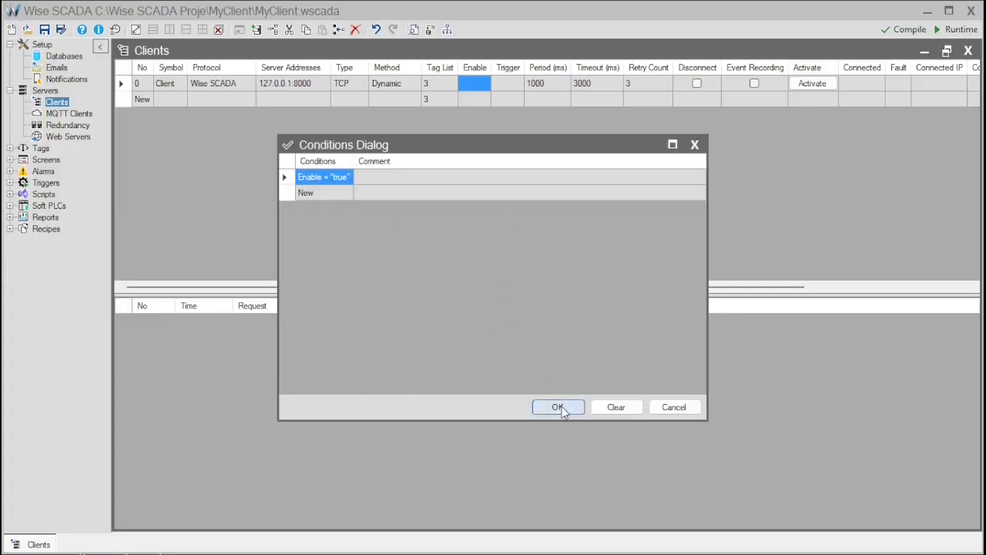
- Define the client's trigger condition as _Tag = "1"
{"action": "left_click", "coordinate": [509, 84]}
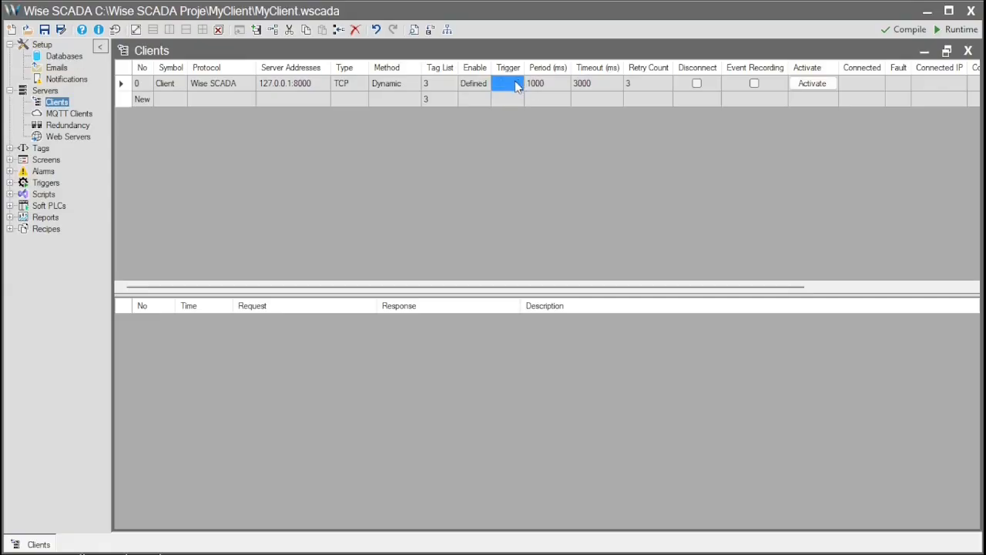
{"action": "left_click", "coordinate": [543, 86]}
{"action": "double_click", "coordinate": [509, 85]}
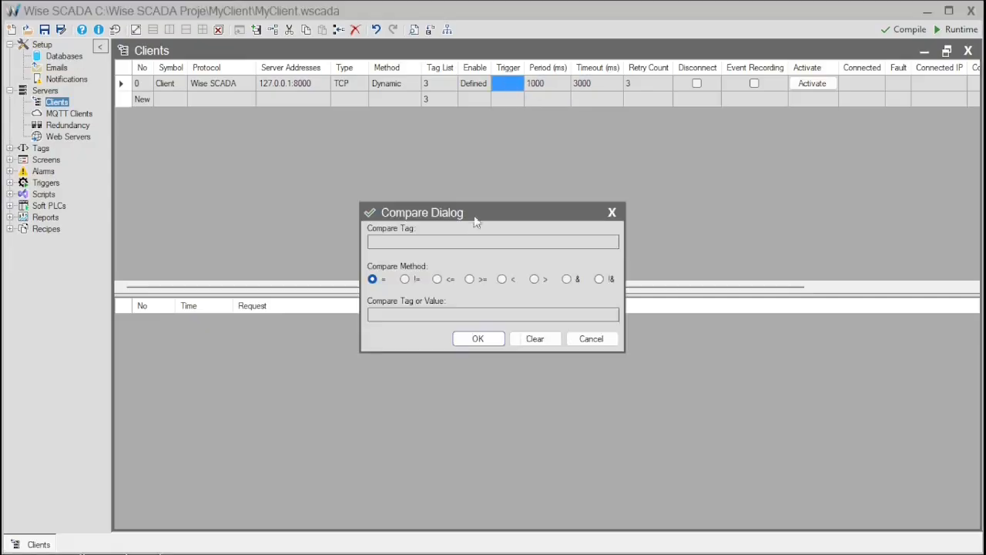
{"action": "left_click", "coordinate": [472, 241]}
{"action": "double_click", "coordinate": [466, 381]}
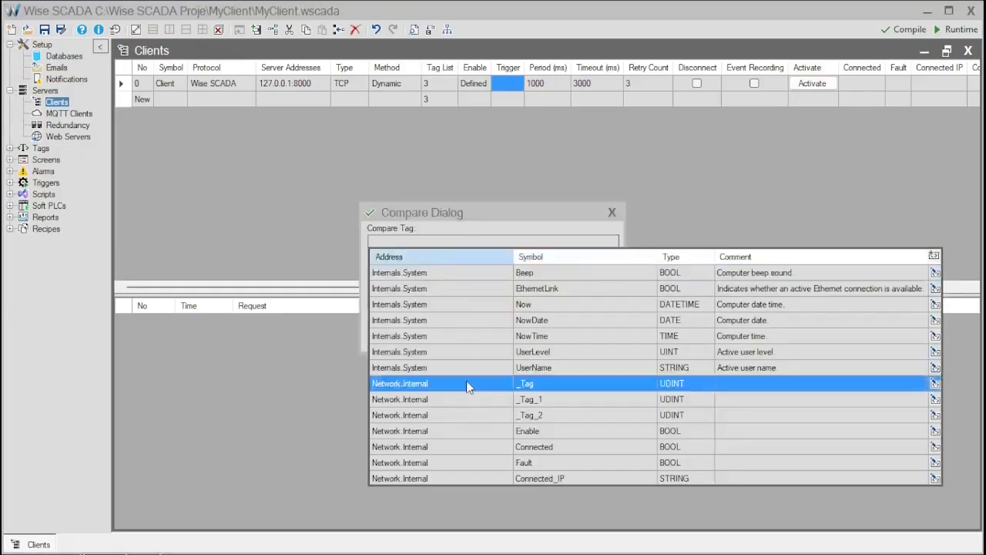
{"action": "left_click", "coordinate": [445, 314]}
{"action": "left_click", "coordinate": [444, 315]}
{"action": "type", "text": "\""}
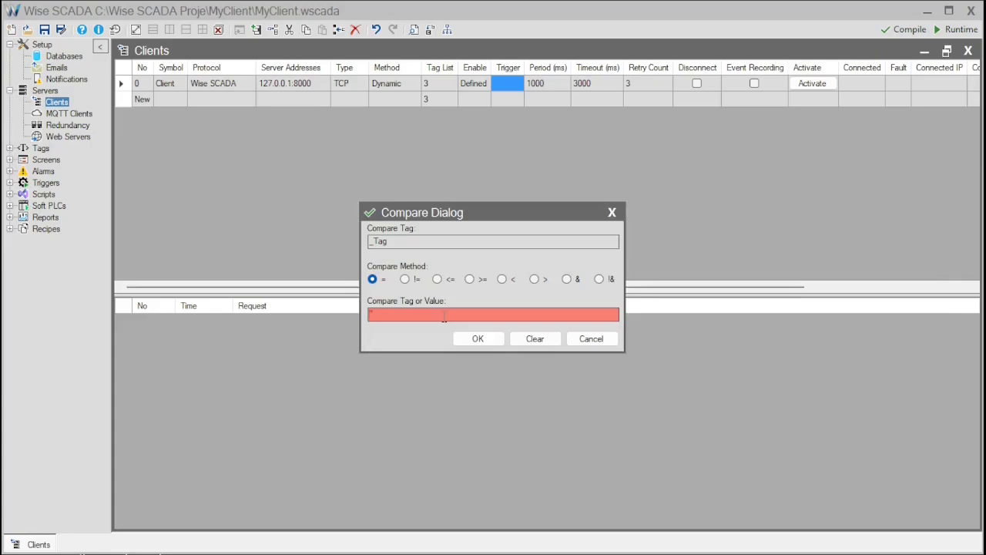
{"action": "type", "text": "1\""}
{"action": "left_click", "coordinate": [478, 338]}
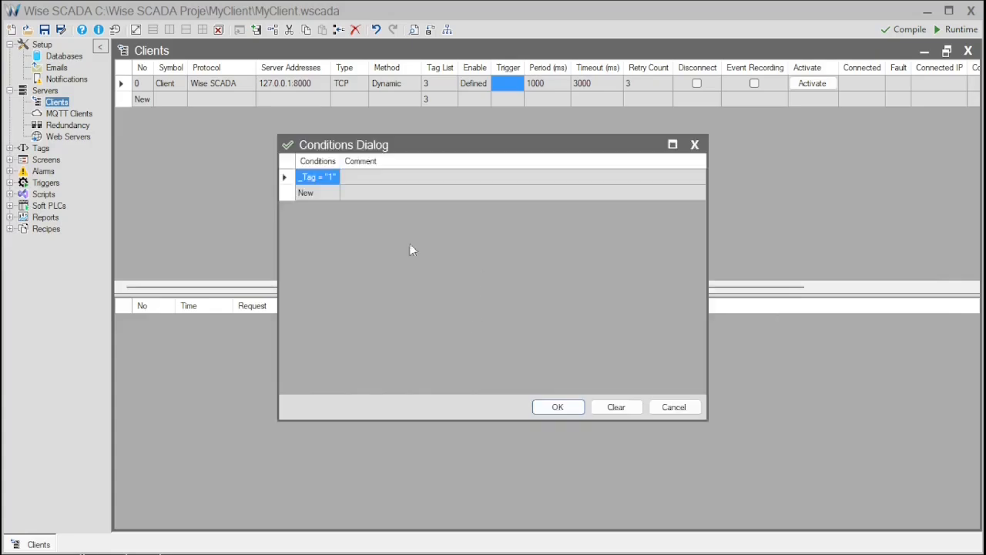
{"action": "left_click", "coordinate": [566, 408]}
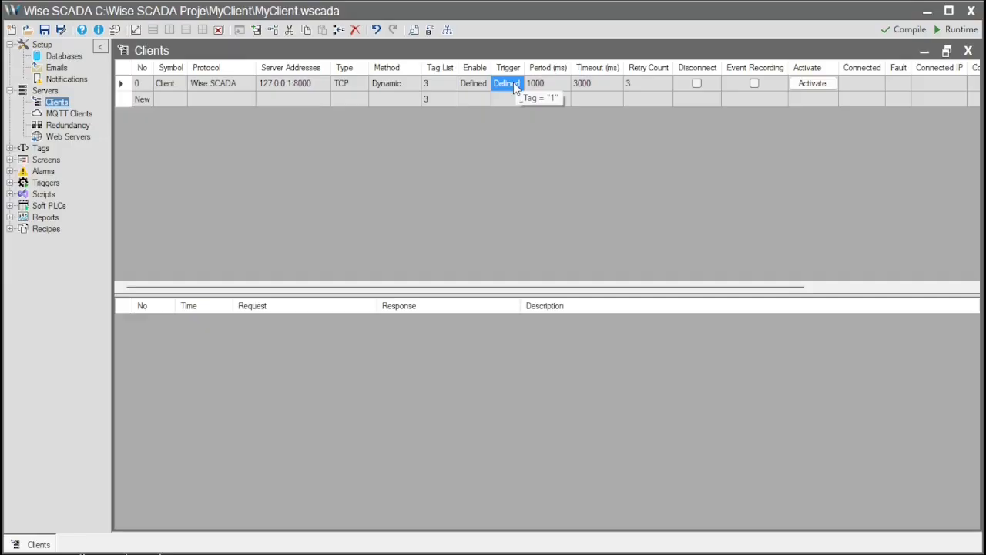
- Look over the client's tag list and clear its trigger condition
{"action": "left_click", "coordinate": [540, 84]}
{"action": "double_click", "coordinate": [451, 86]}
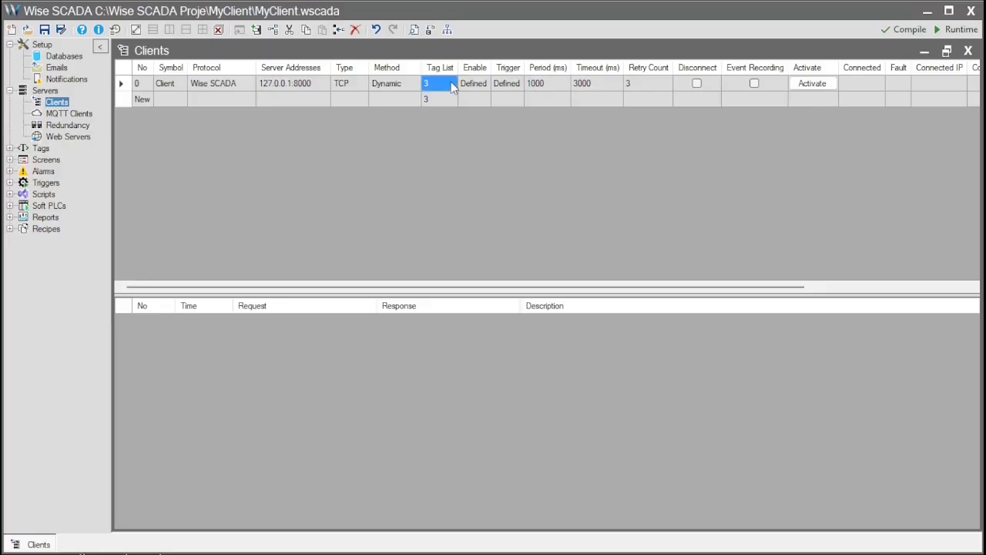
{"action": "left_click", "coordinate": [767, 127]}
{"action": "left_click", "coordinate": [509, 86]}
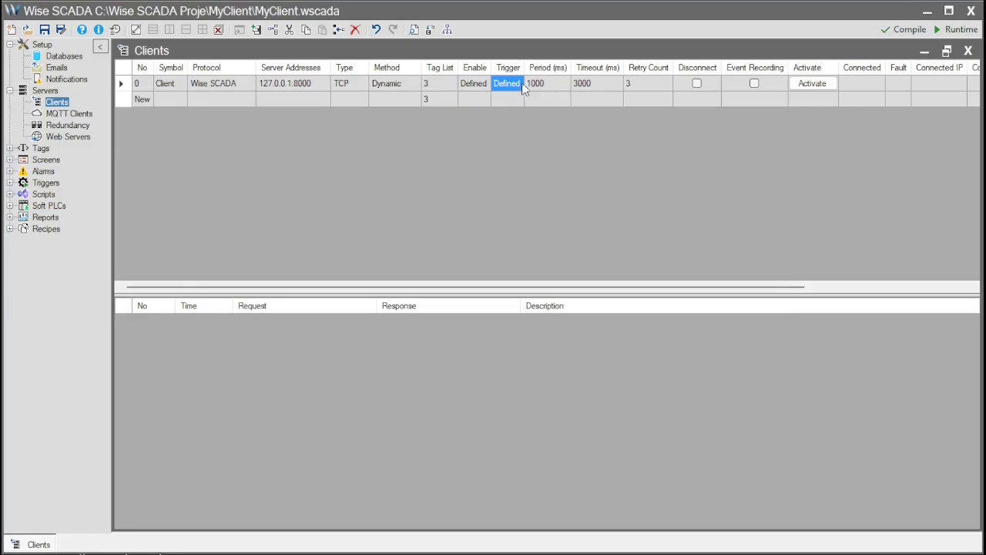
{"action": "mouse_move", "coordinate": [513, 90]}
- Review the client's period, timeout and retry count settings
{"action": "left_click", "coordinate": [546, 85]}
{"action": "left_click", "coordinate": [607, 87]}
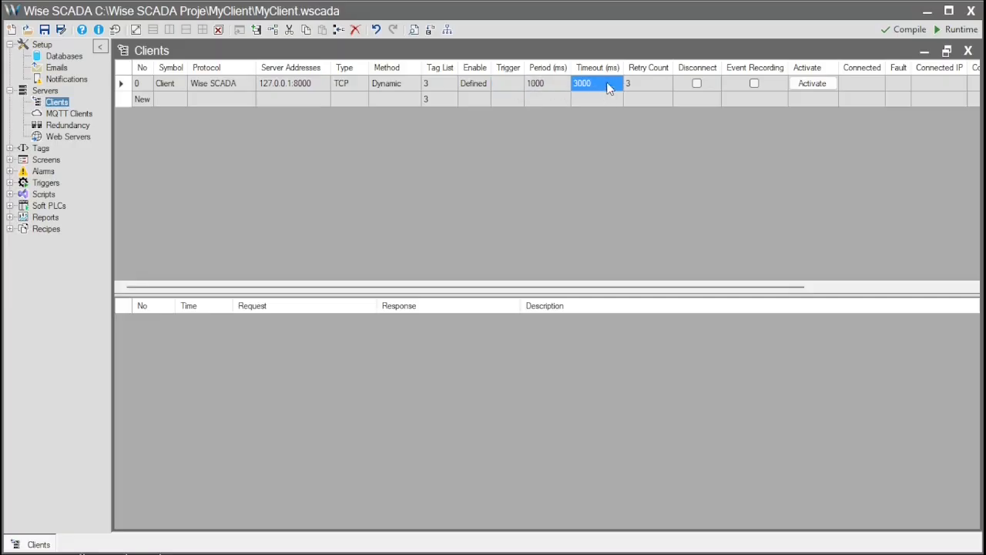
{"action": "left_click", "coordinate": [652, 86]}
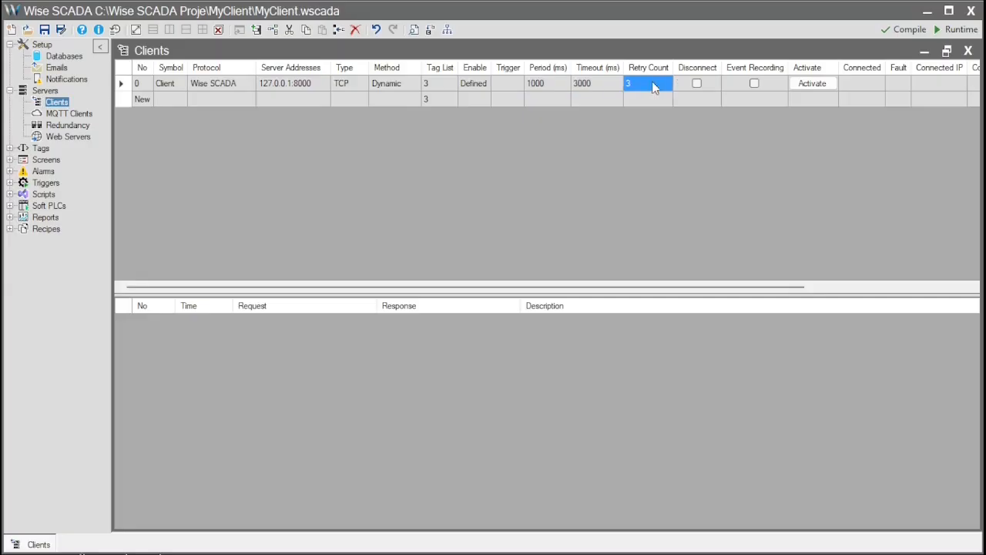
{"action": "left_click", "coordinate": [607, 86]}
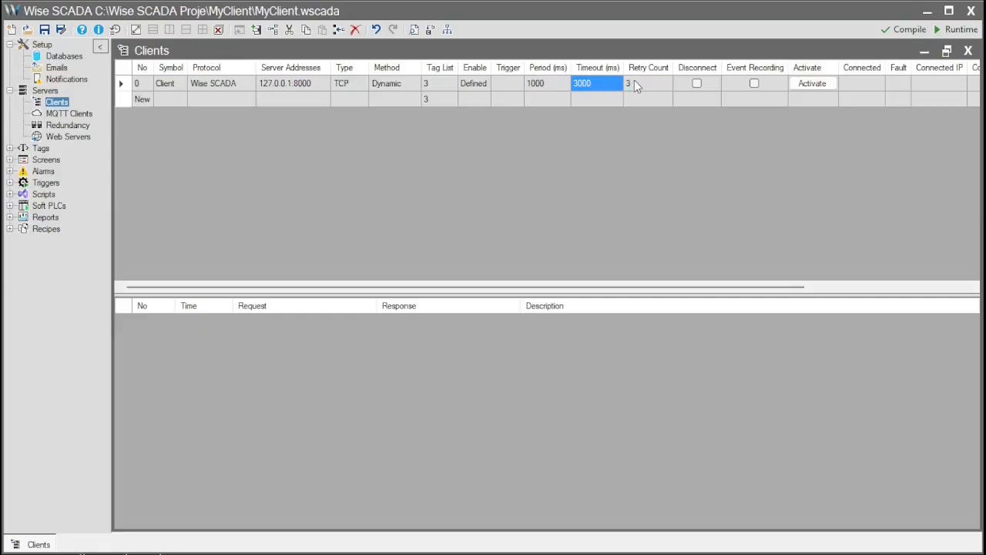
- Assign the Connected, Fault and Connected_IP tags to the client's matching status fields
{"action": "left_click", "coordinate": [842, 83]}
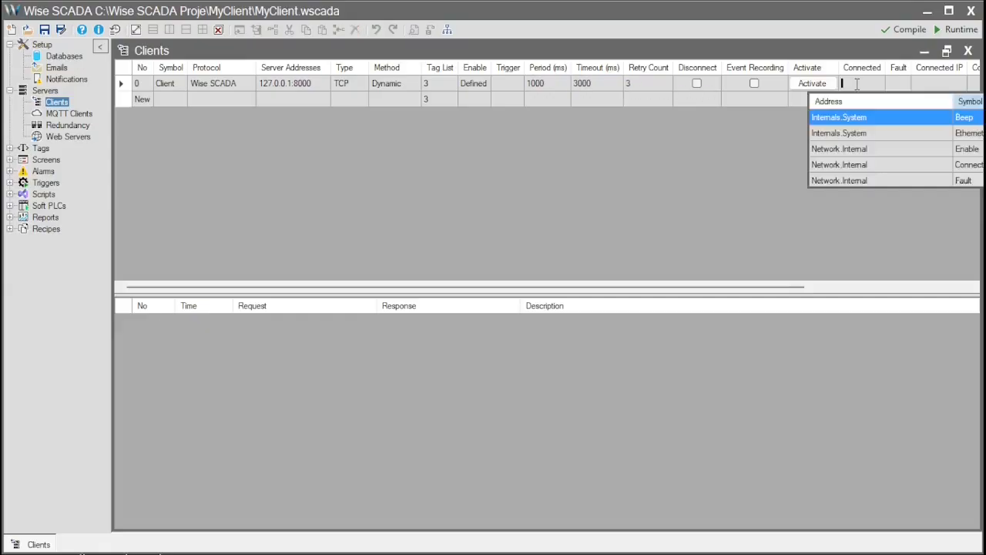
{"action": "left_click", "coordinate": [885, 164]}
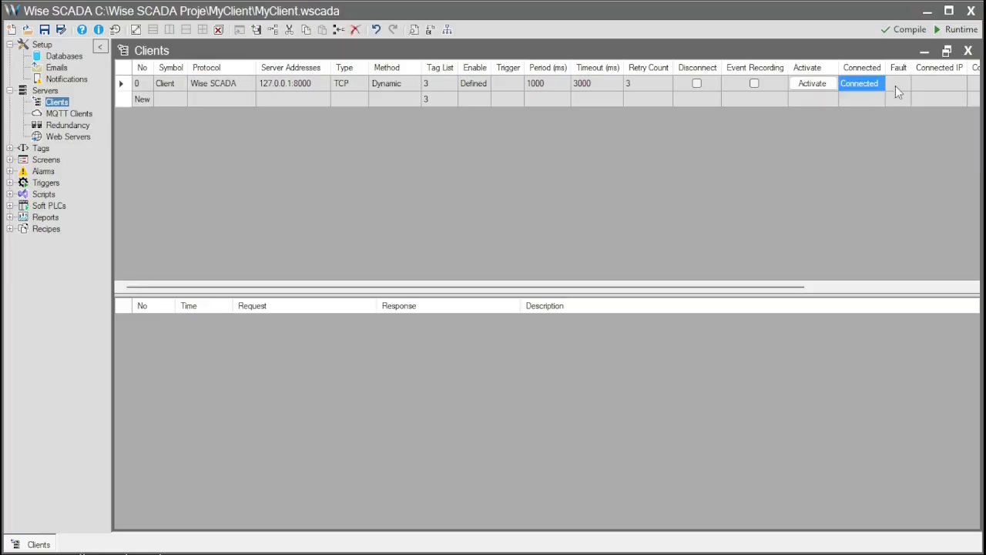
{"action": "left_click", "coordinate": [895, 86]}
{"action": "left_click", "coordinate": [906, 179]}
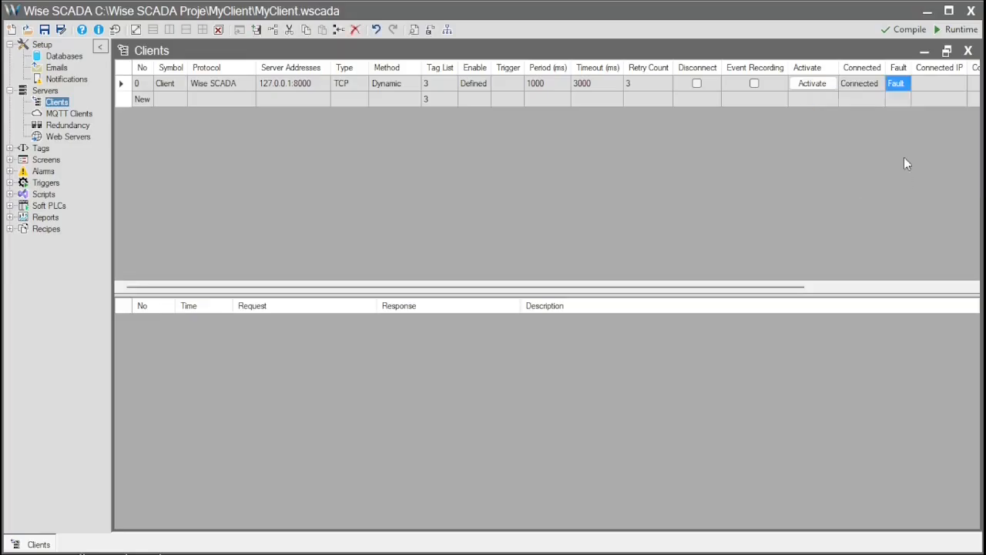
{"action": "left_click", "coordinate": [936, 84]}
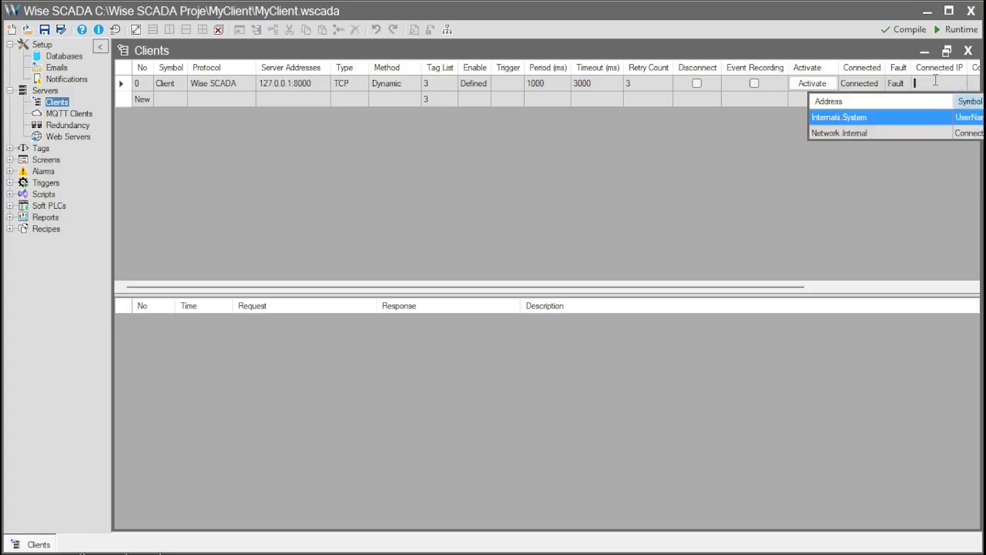
{"action": "left_click", "coordinate": [922, 134]}
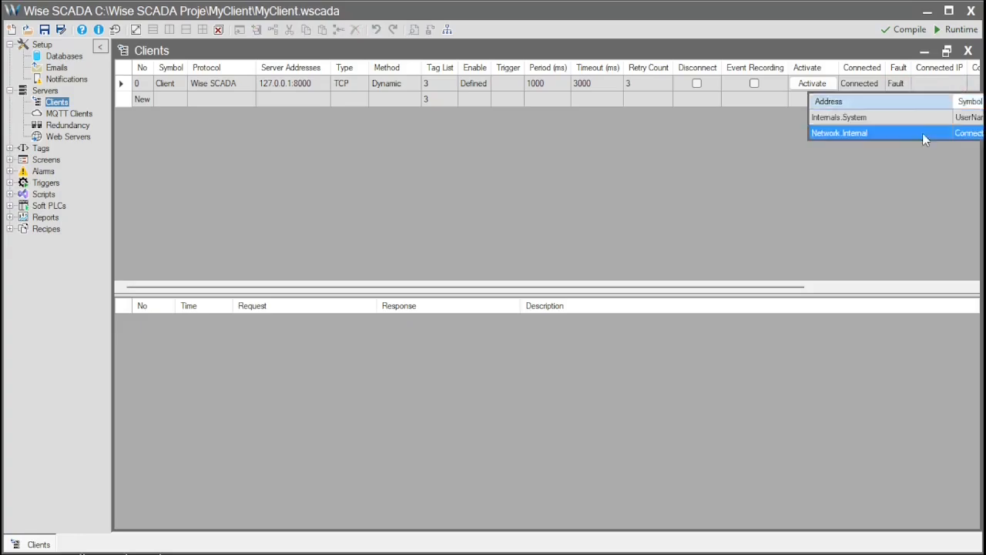
{"action": "left_click", "coordinate": [866, 88]}
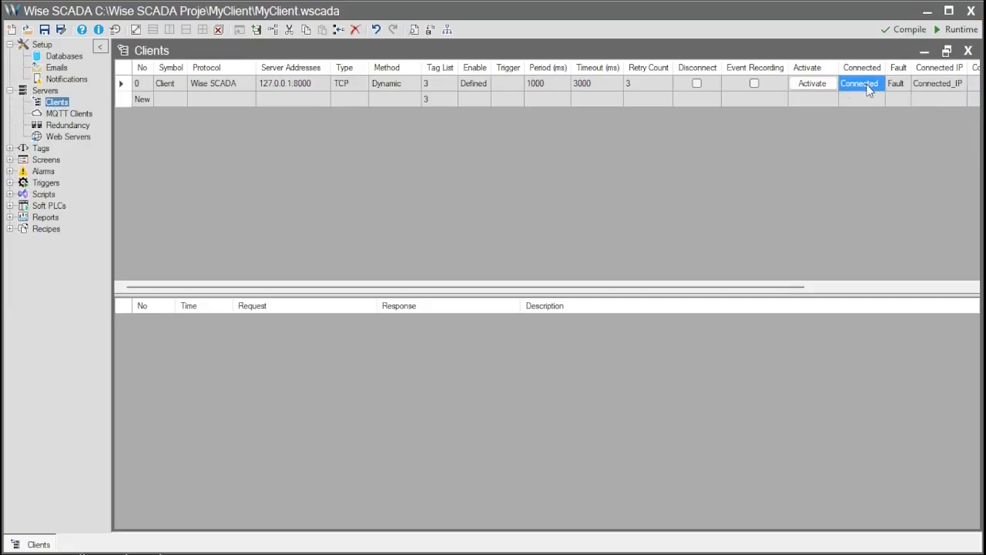
{"action": "left_click", "coordinate": [900, 86]}
{"action": "left_click", "coordinate": [929, 88]}
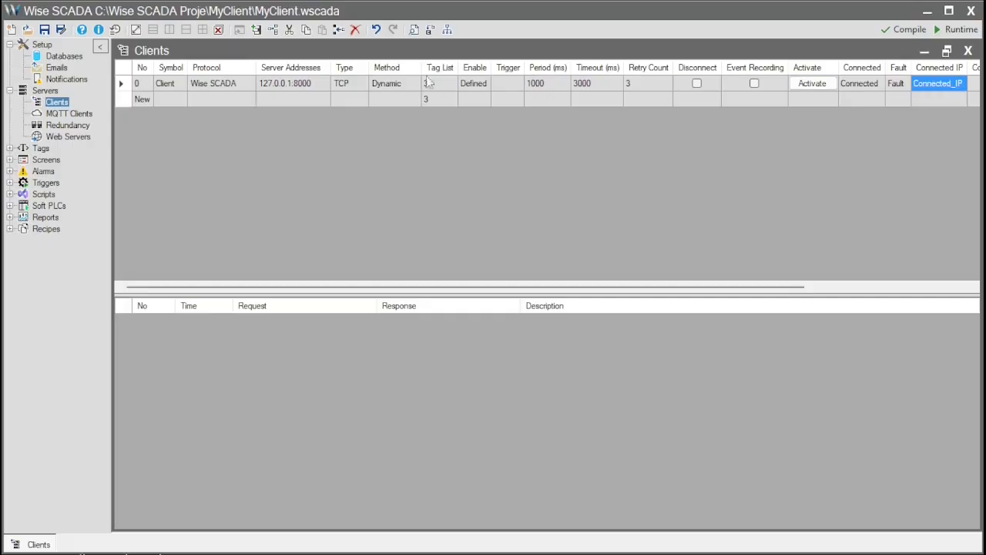
- Add 127.0.0.2:8000 to the client's server address list, and choose 127.0.0.1:8000 as the address
{"action": "left_click", "coordinate": [316, 84]}
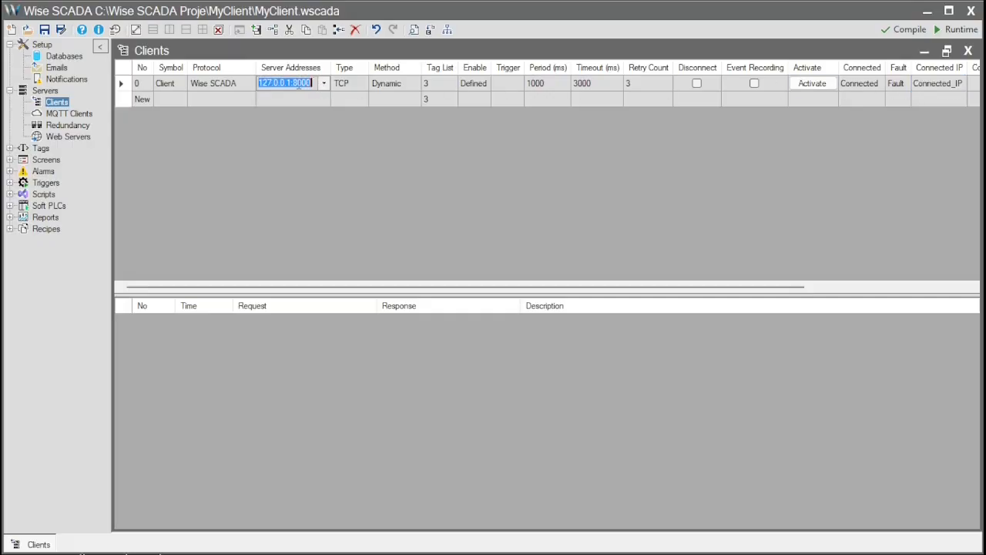
{"action": "left_click", "coordinate": [291, 83]}
{"action": "key", "text": "BackSpace"}
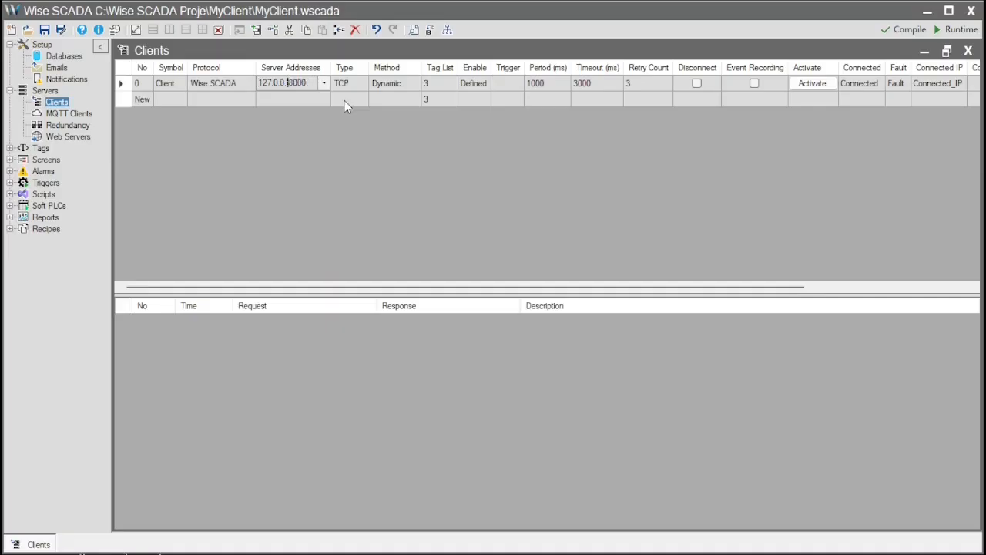
{"action": "type", "text": "2"}
{"action": "key", "text": "Return"}
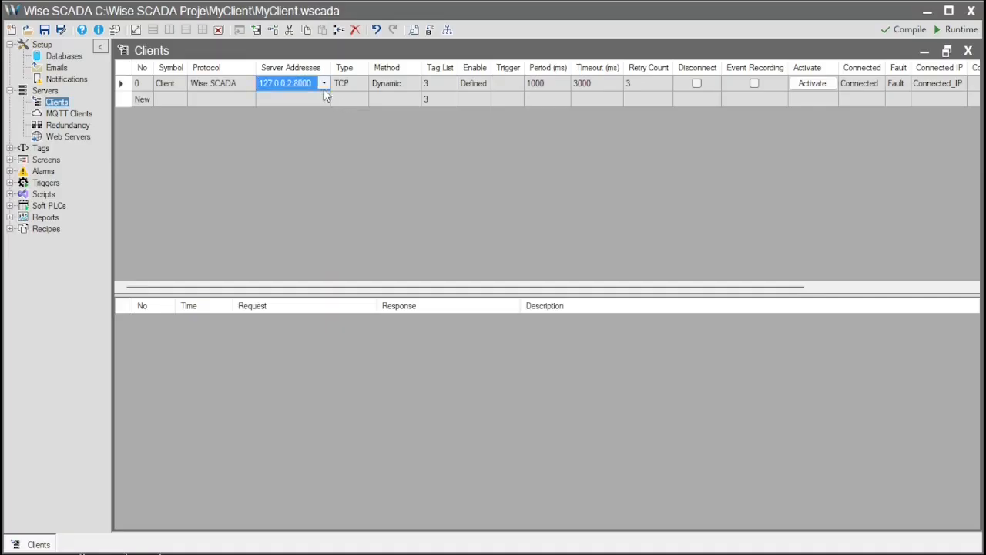
{"action": "left_click", "coordinate": [324, 85]}
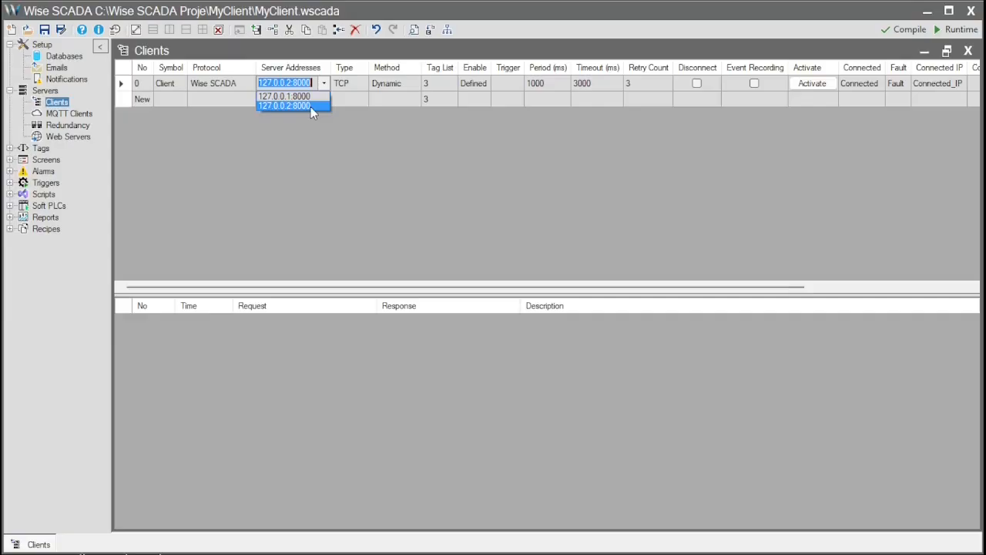
{"action": "left_click", "coordinate": [311, 106]}
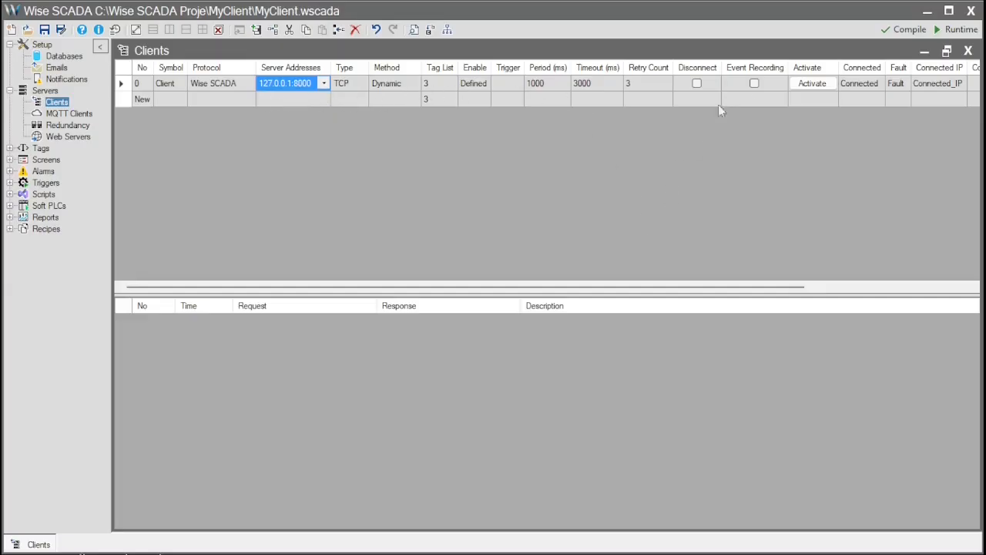
- Activate the client in MyClient and the server's listener in MyServer, and review the client's communication log
{"action": "left_click", "coordinate": [812, 84]}
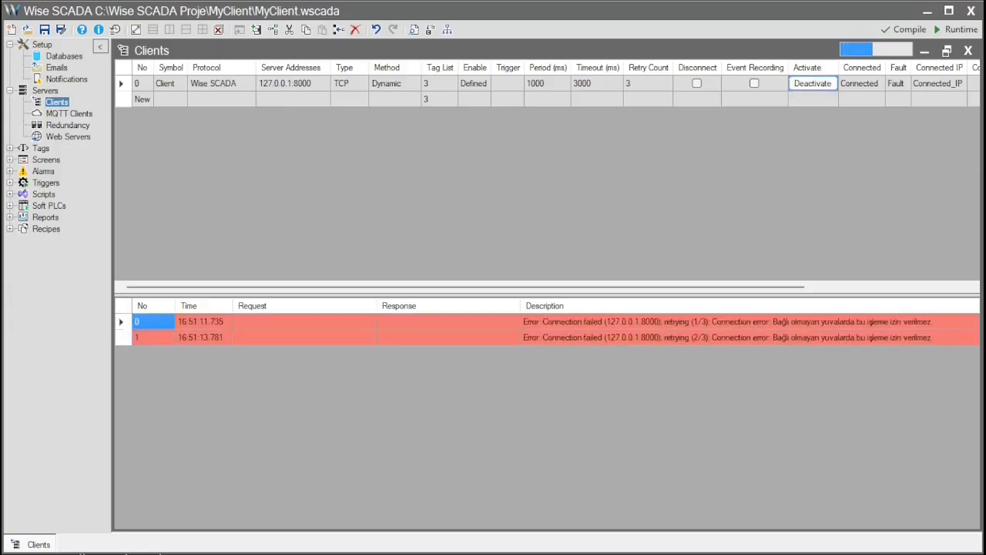
{"action": "key", "text": "alt+Tab"}
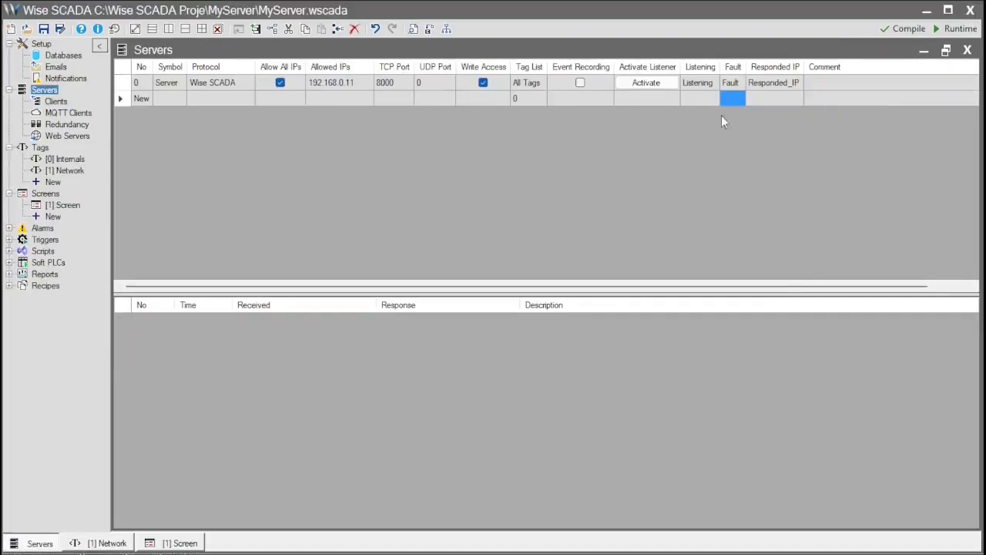
{"action": "left_click", "coordinate": [645, 83]}
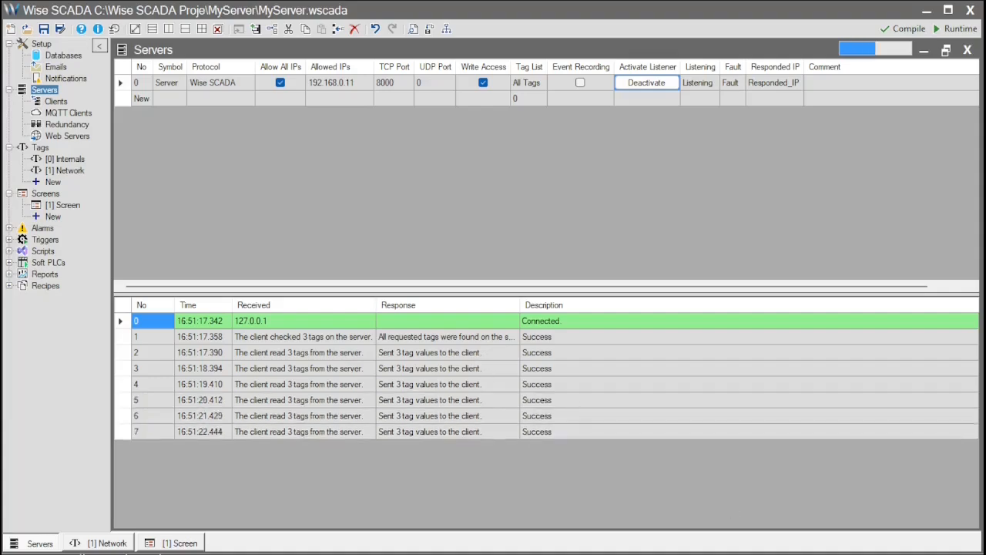
{"action": "key", "text": "alt+Tab"}
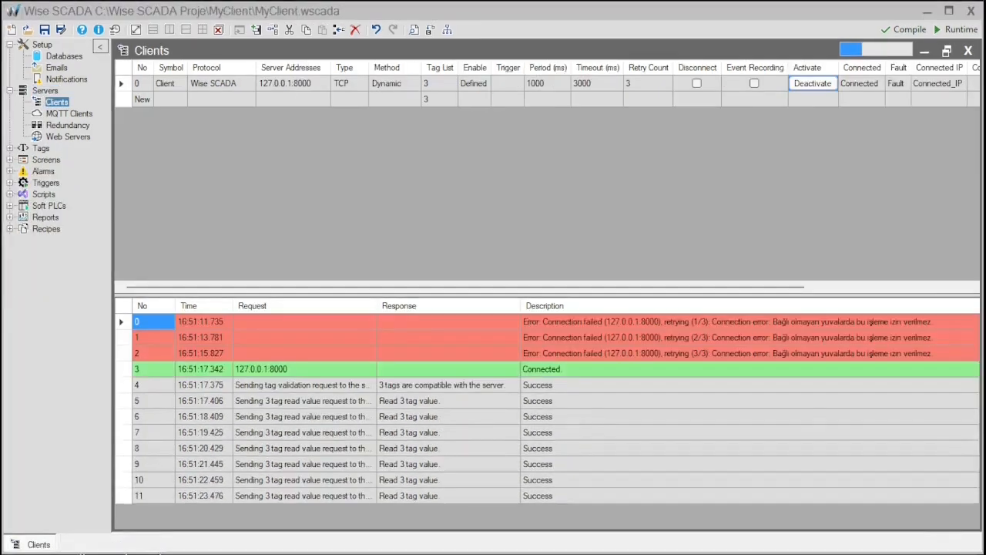
{"action": "left_click", "coordinate": [330, 406]}
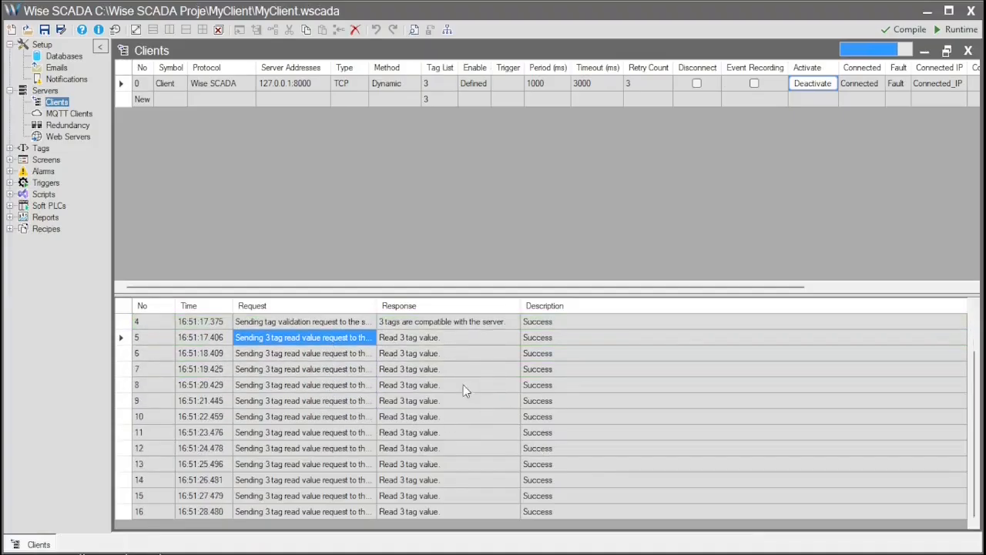
- Deactivate the client, and start the MyClient runtime with the project saved
{"action": "left_click", "coordinate": [796, 85]}
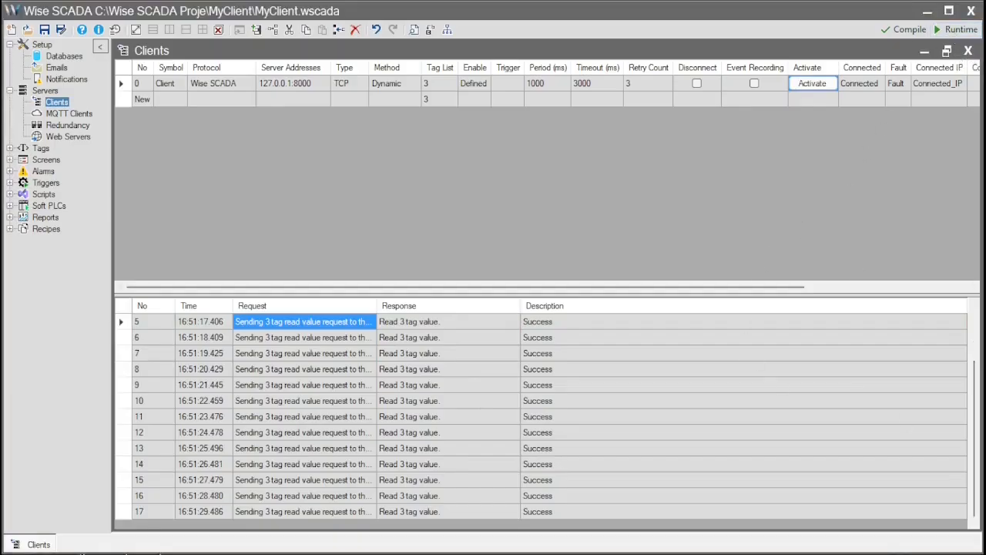
{"action": "left_click", "coordinate": [955, 30]}
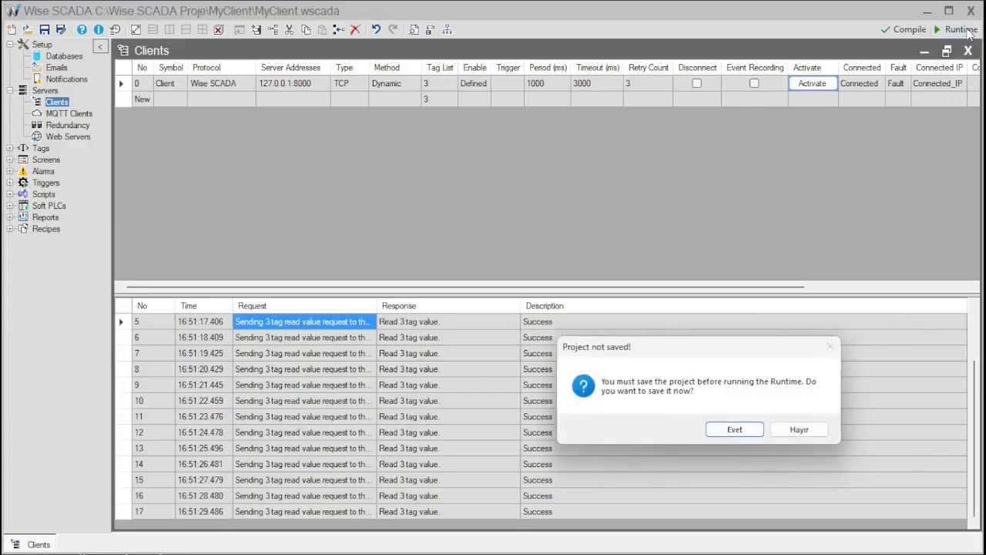
{"action": "left_click", "coordinate": [735, 429]}
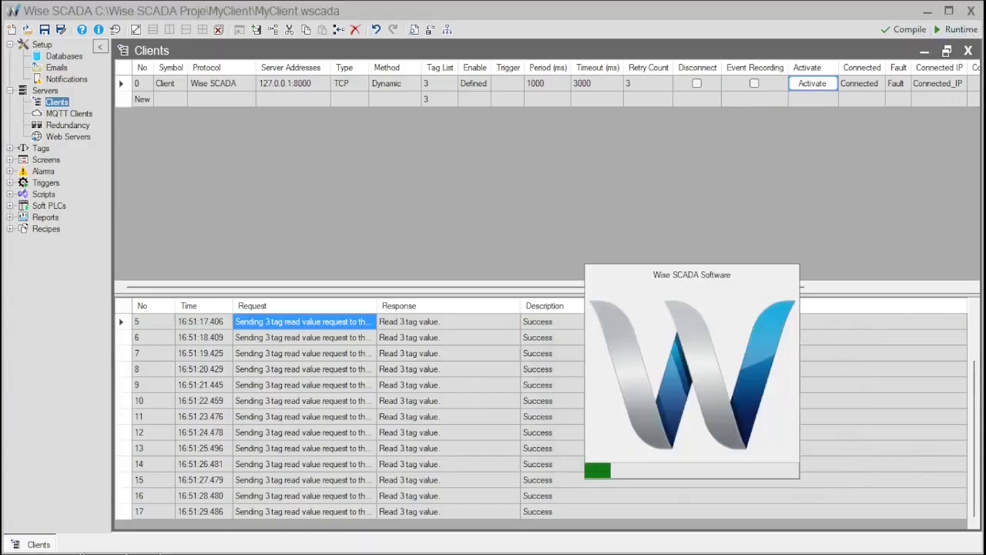
- Switch to the MyServer project, deactivate its listener, and start its runtime with the project saved
{"action": "key", "text": "alt+Tab"}
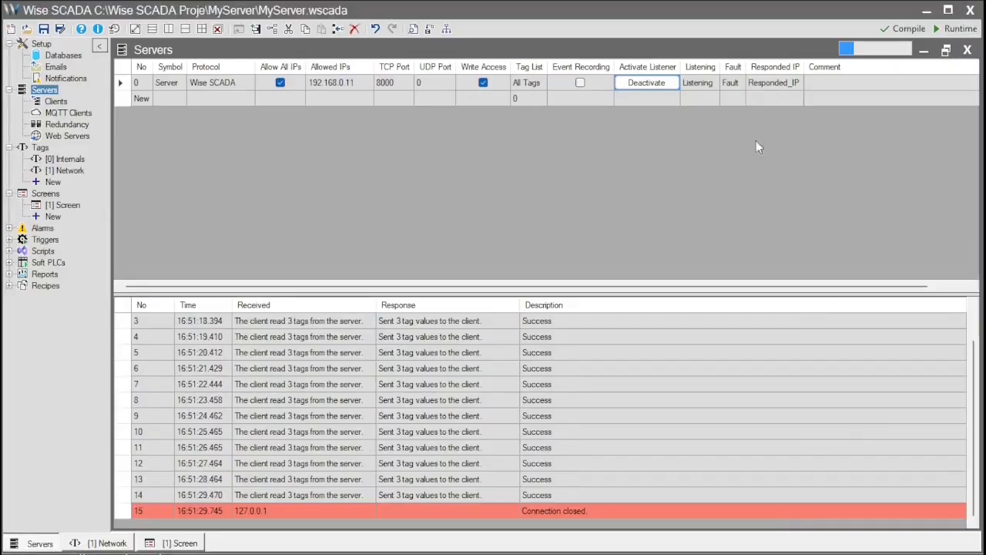
{"action": "left_click", "coordinate": [643, 85]}
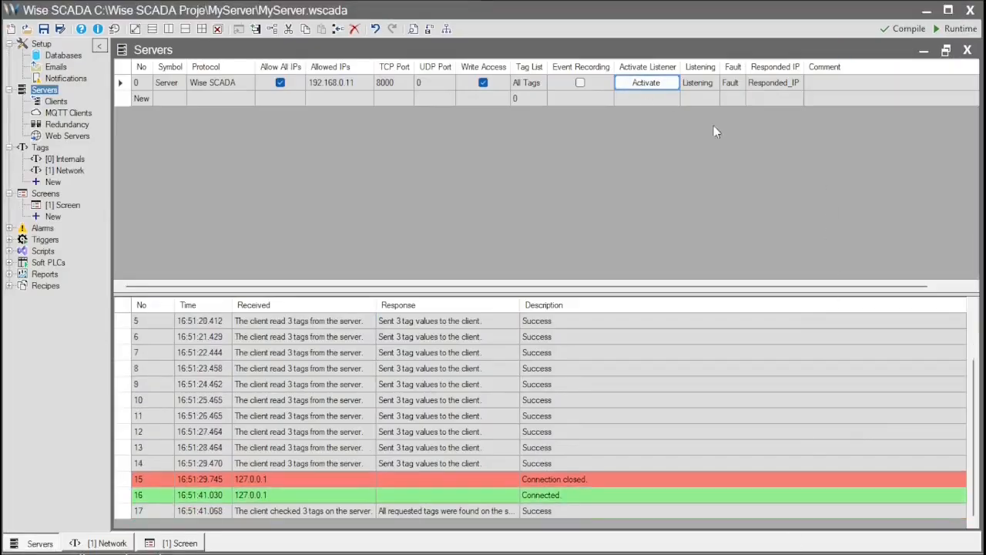
{"action": "left_click", "coordinate": [959, 28]}
{"action": "left_click", "coordinate": [731, 429]}
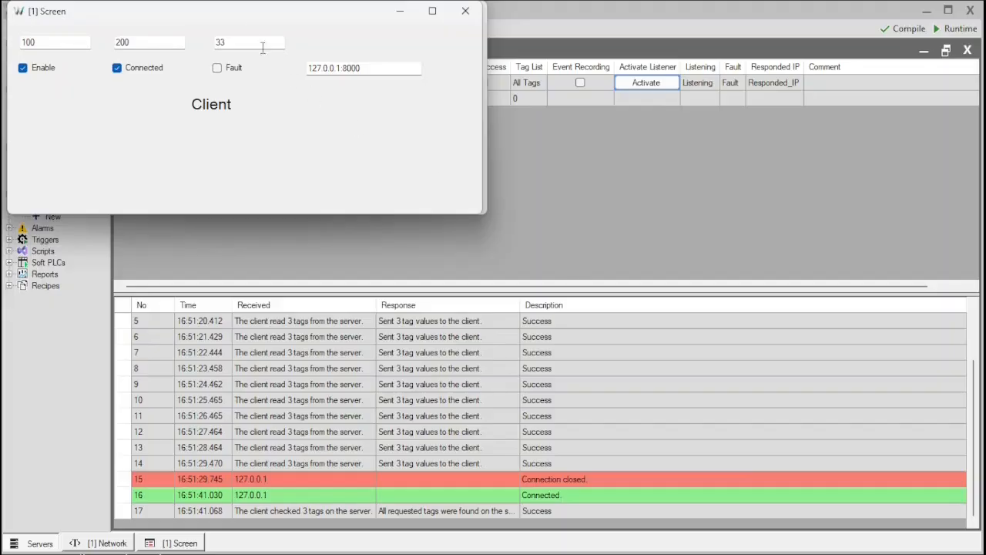
- Arrange the two runtime screens with the Server screen above the Client screen
{"action": "left_click_drag", "start_coordinate": [254, 24], "coordinate": [467, 277]}
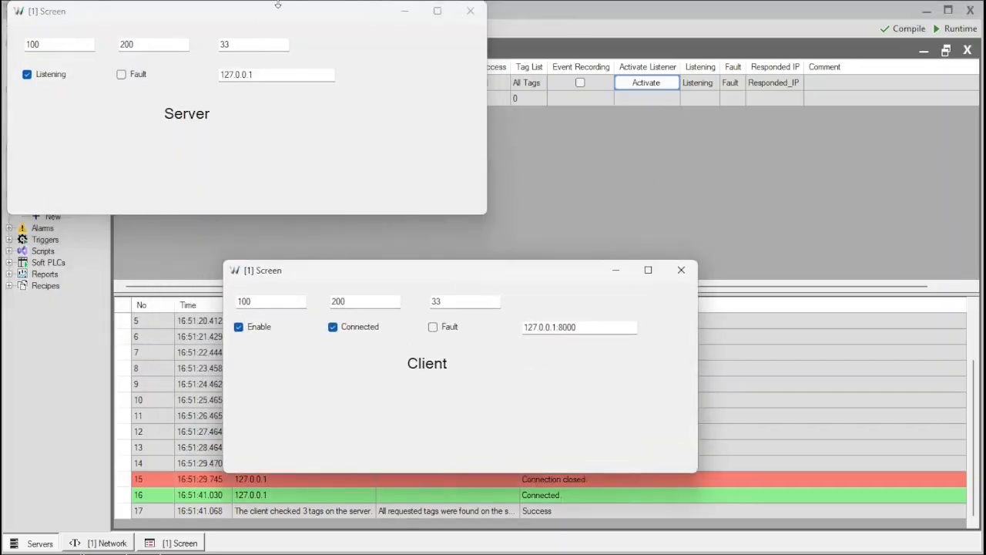
{"action": "left_click_drag", "start_coordinate": [275, 19], "coordinate": [488, 49]}
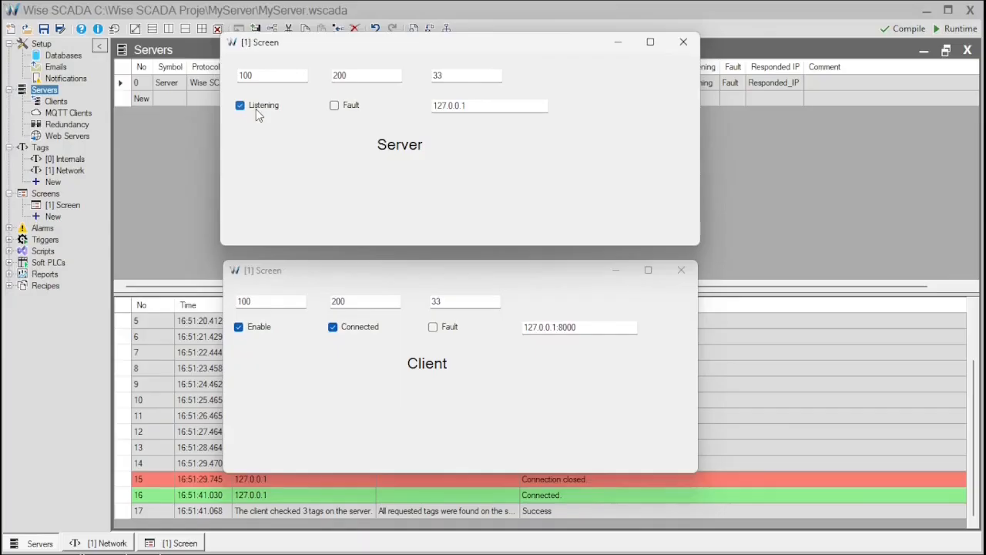
- Try to clear the IP value on the Server screen, and select the IP value on the Client screen
{"action": "double_click", "coordinate": [478, 104]}
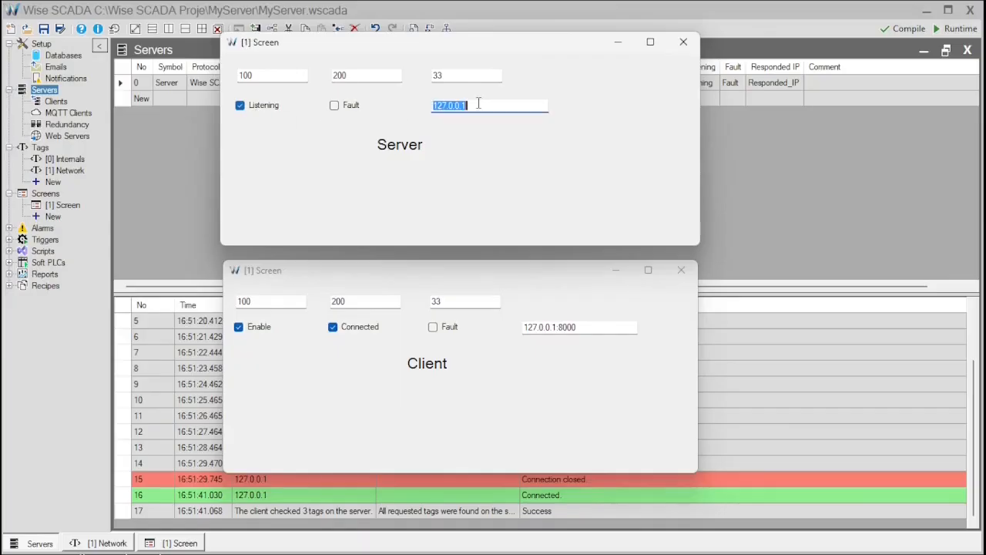
{"action": "key", "text": "Delete"}
{"action": "left_click", "coordinate": [603, 117]}
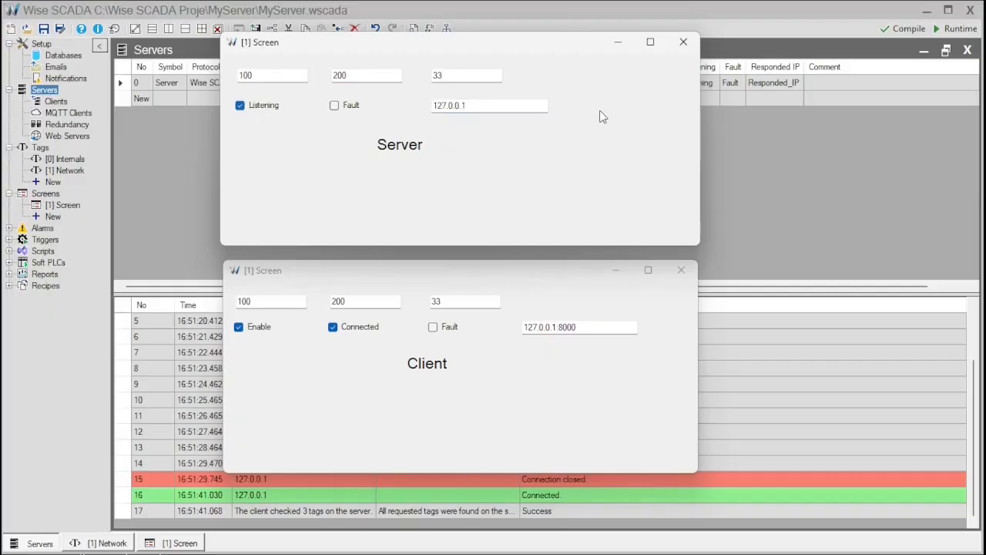
{"action": "double_click", "coordinate": [496, 105]}
{"action": "key", "text": "Delete"}
{"action": "left_click", "coordinate": [609, 118]}
{"action": "double_click", "coordinate": [592, 330]}
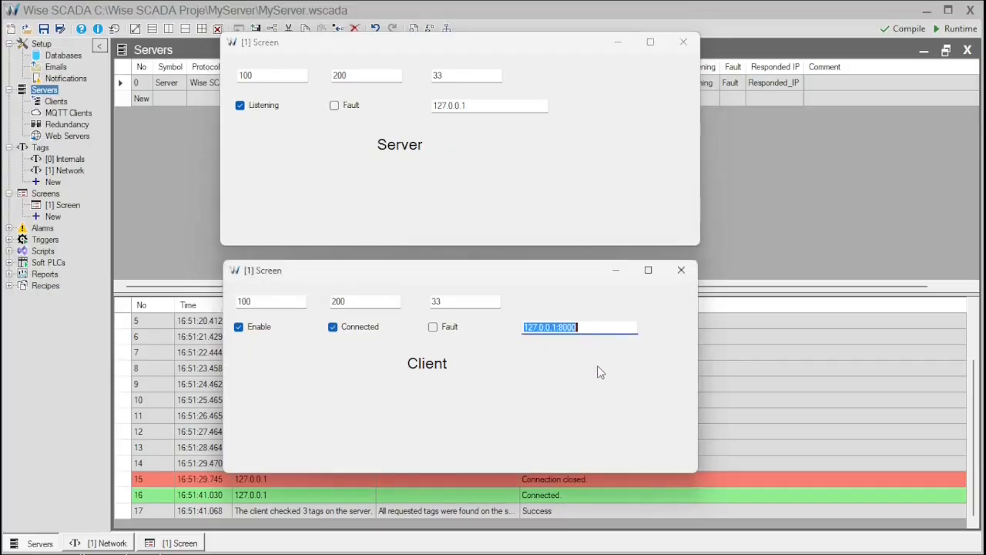
{"action": "left_click", "coordinate": [598, 367]}
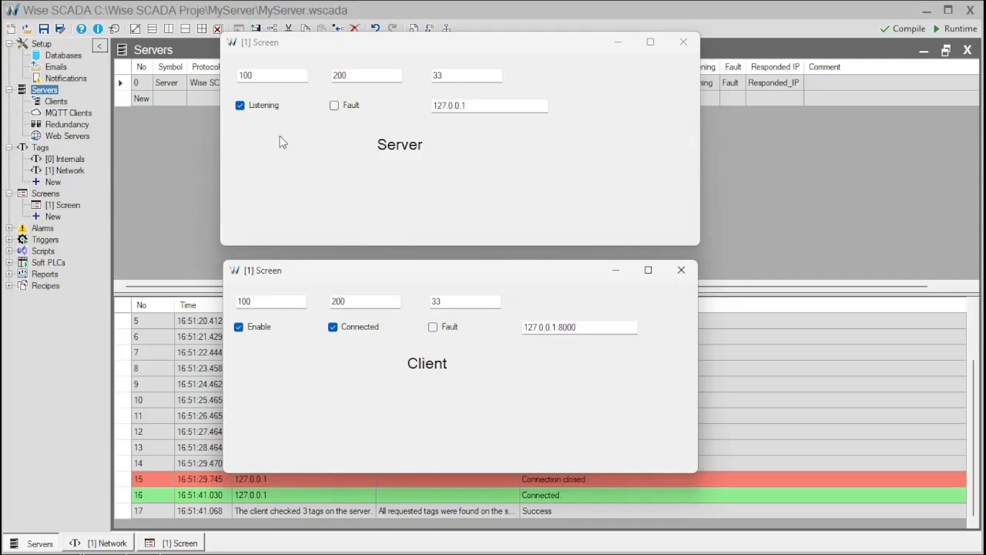
- Test synchronization by setting the first value to 50 on the Server screen and the second value to 10 on the Client screen
{"action": "double_click", "coordinate": [260, 77]}
{"action": "type", "text": "50"}
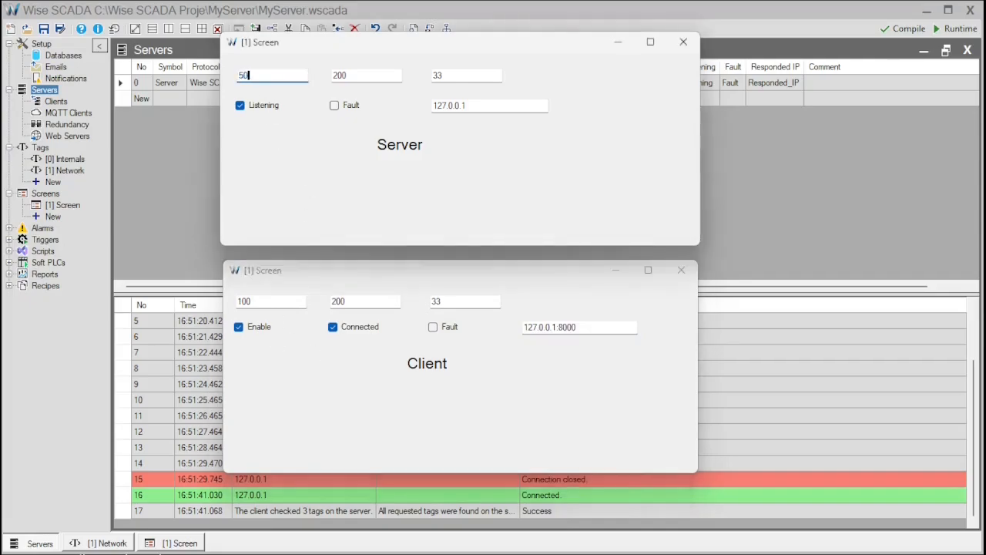
{"action": "key", "text": "Return"}
{"action": "double_click", "coordinate": [387, 302]}
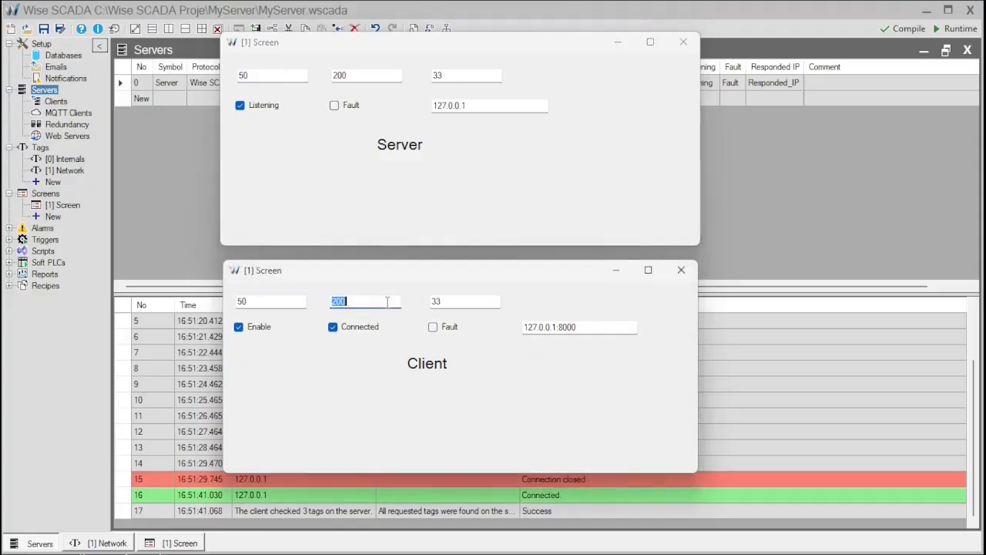
{"action": "type", "text": "10"}
{"action": "key", "text": "Return"}
- Disable the client, set the first value to 55 on the Client screen and 500 on the Server screen, and re-enable the client
{"action": "left_click", "coordinate": [250, 335]}
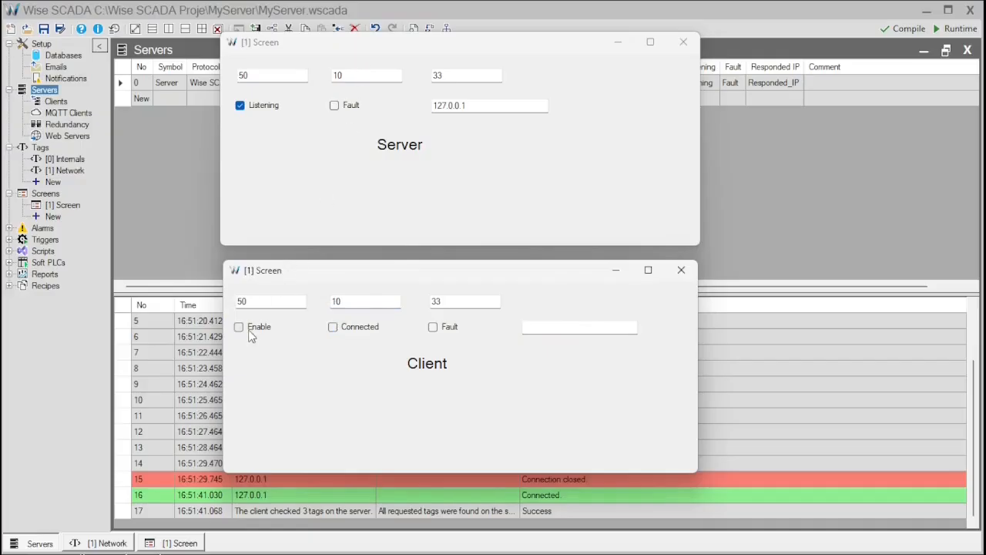
{"action": "double_click", "coordinate": [242, 301]}
{"action": "type", "text": "55"}
{"action": "double_click", "coordinate": [268, 75]}
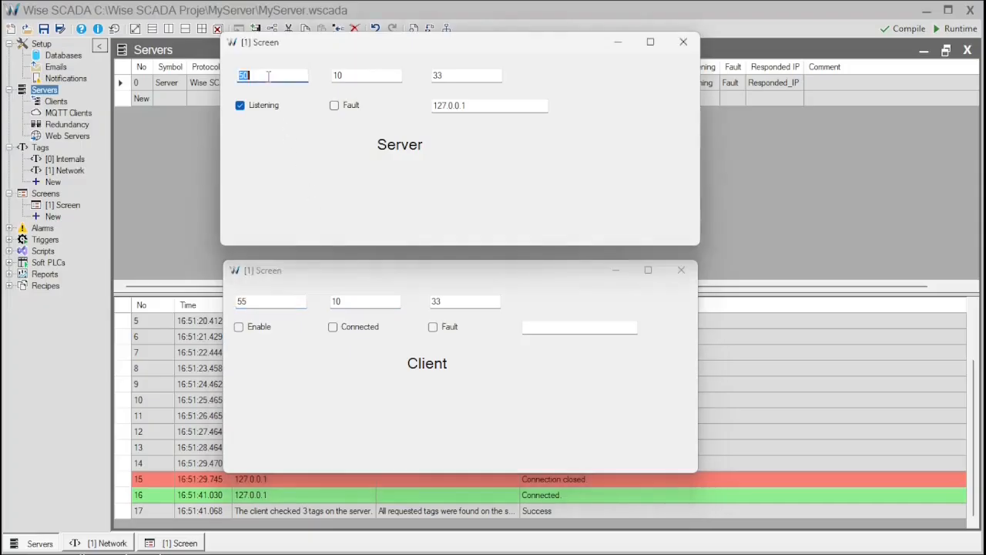
{"action": "type", "text": "500"}
{"action": "key", "text": "Return"}
{"action": "left_click", "coordinate": [387, 276]}
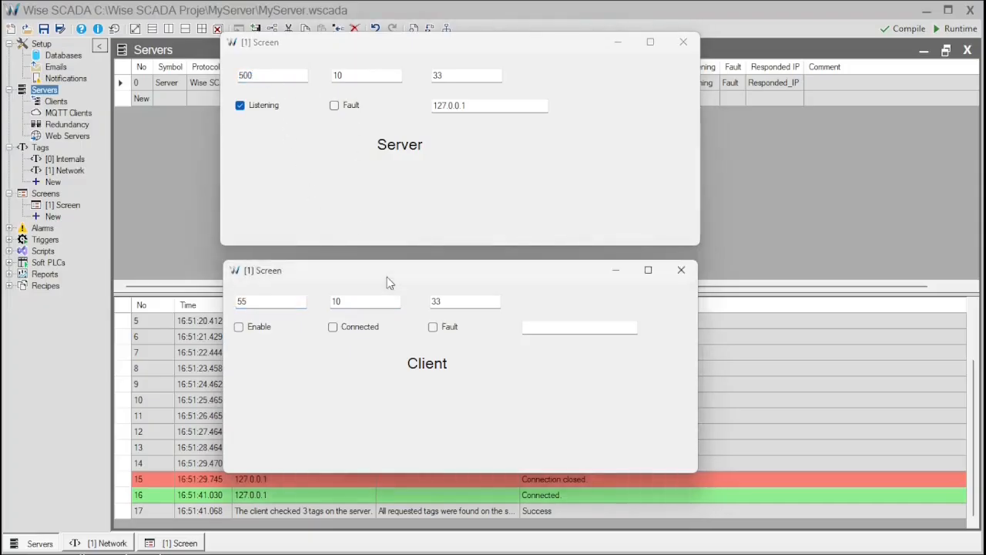
{"action": "left_click", "coordinate": [260, 331]}
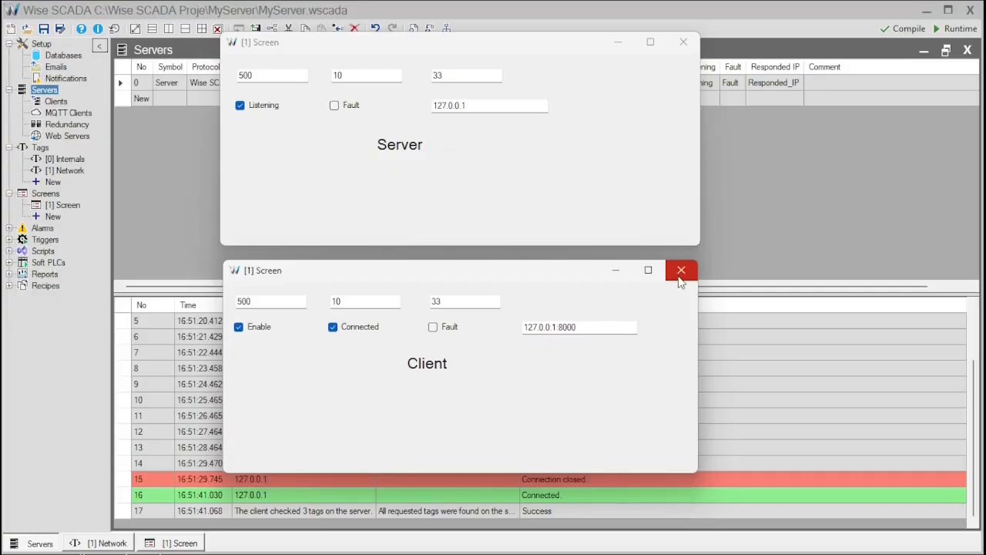
- Close the Client and Server runtime screens and the MyClient project
{"action": "left_click", "coordinate": [680, 271]}
{"action": "left_click", "coordinate": [683, 42]}
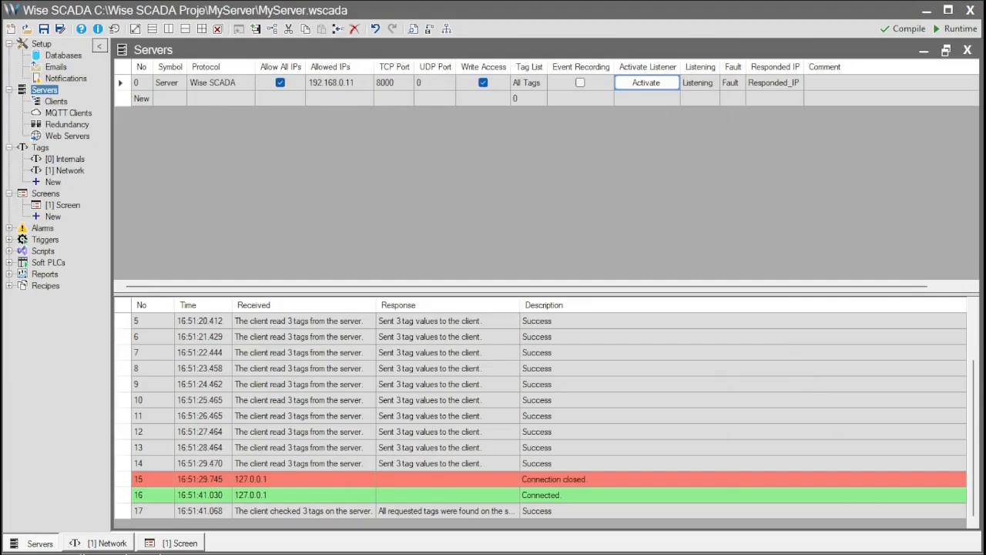
{"action": "key", "text": "alt+Tab"}
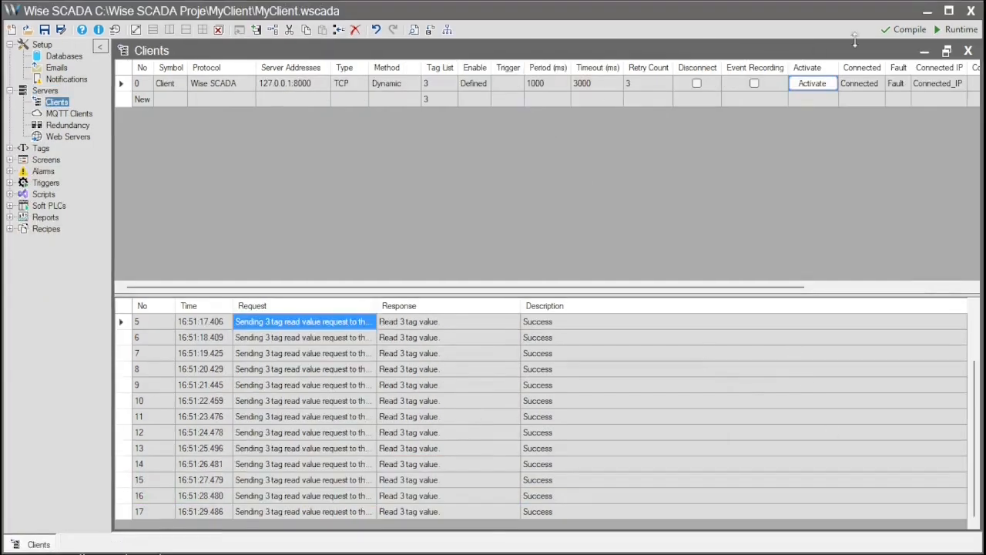
{"action": "left_click", "coordinate": [969, 11]}
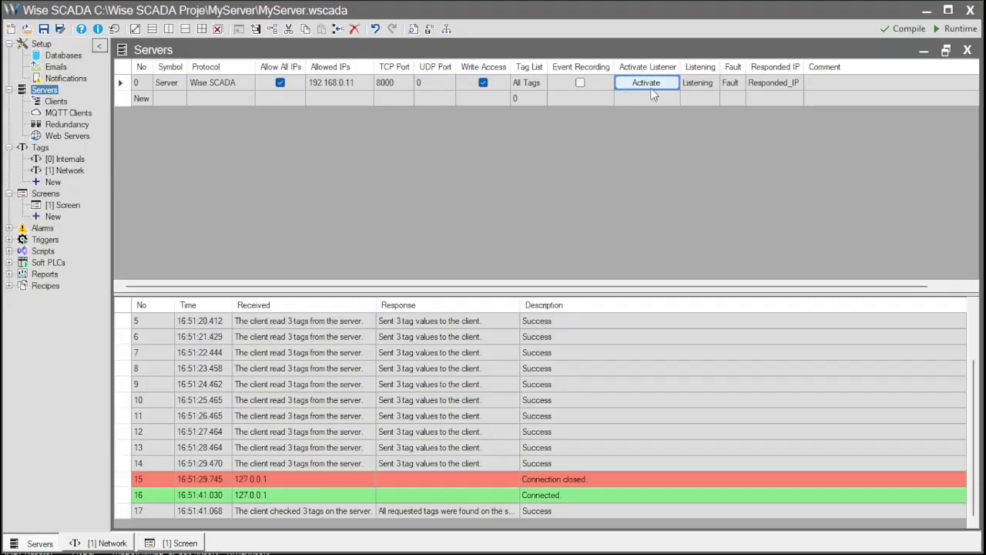
{"action": "left_click", "coordinate": [239, 100]}
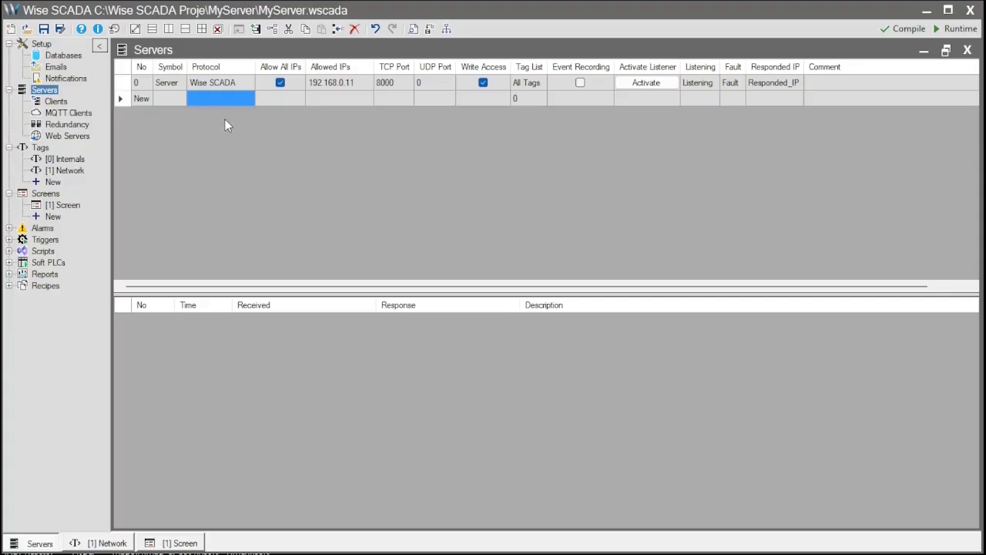
{"action": "left_click", "coordinate": [289, 103]}
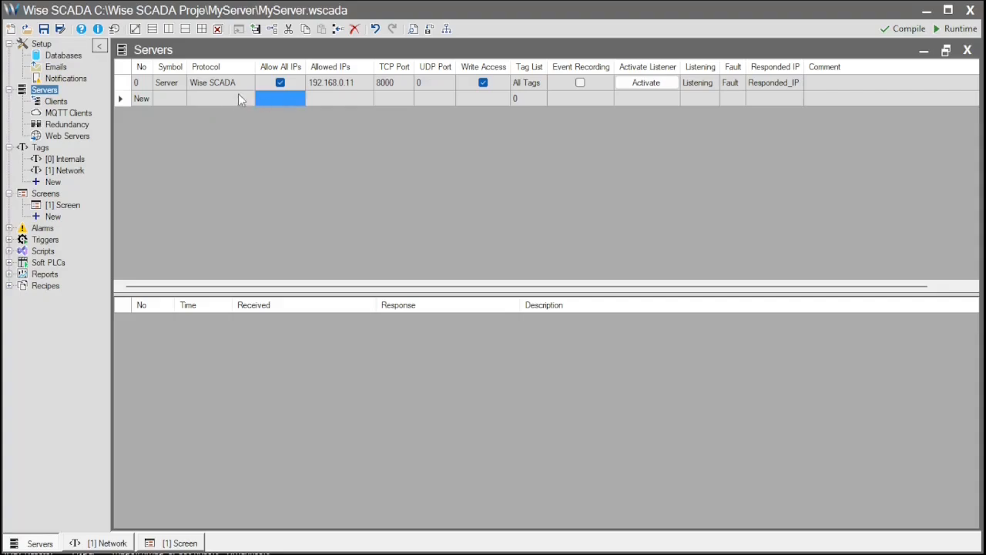
- Save the project as MyServerB in the Wise SCADA Proje folder and delete the copy's Wise SCADA server entry
{"action": "left_click", "coordinate": [60, 34]}
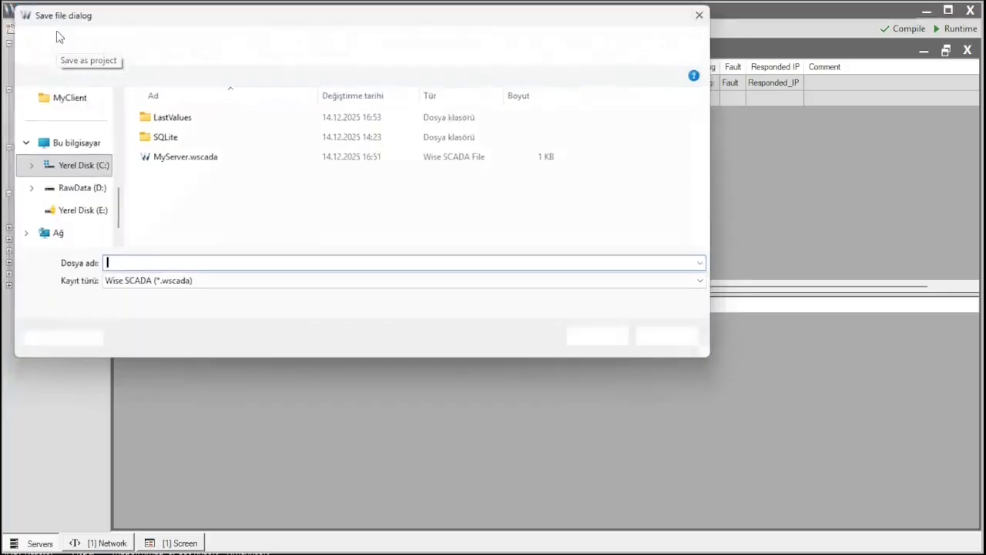
{"action": "left_click", "coordinate": [309, 43]}
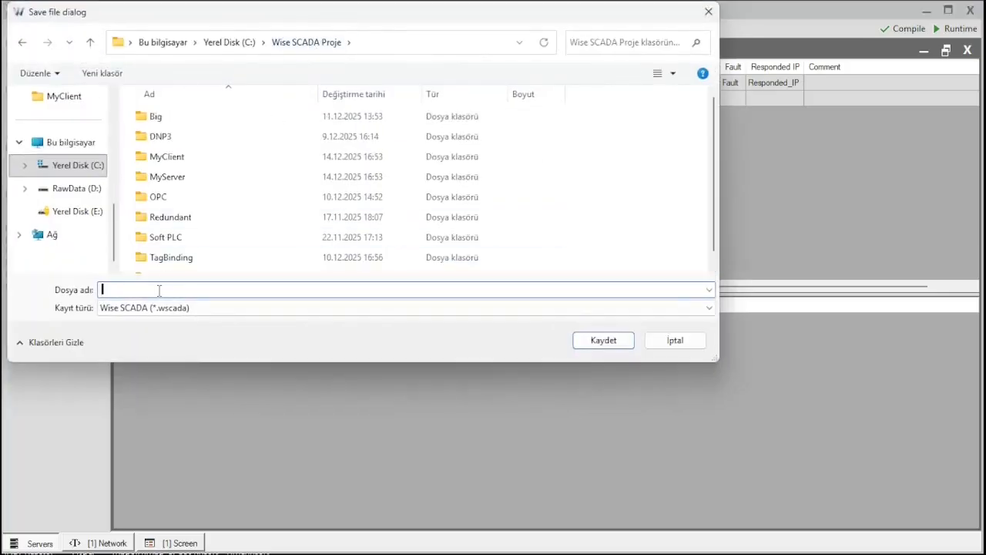
{"action": "type", "text": "MyS"}
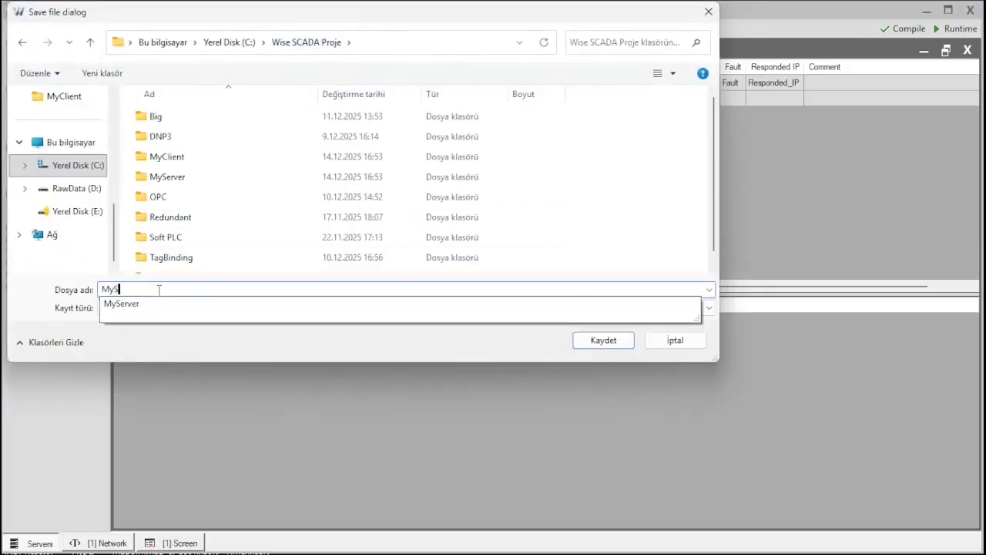
{"action": "type", "text": "erverB"}
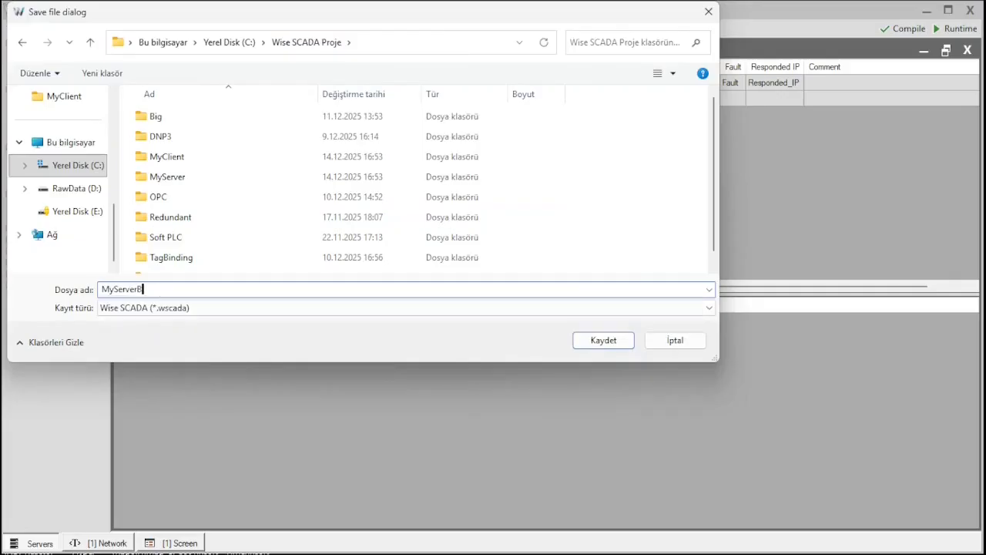
{"action": "left_click", "coordinate": [603, 340]}
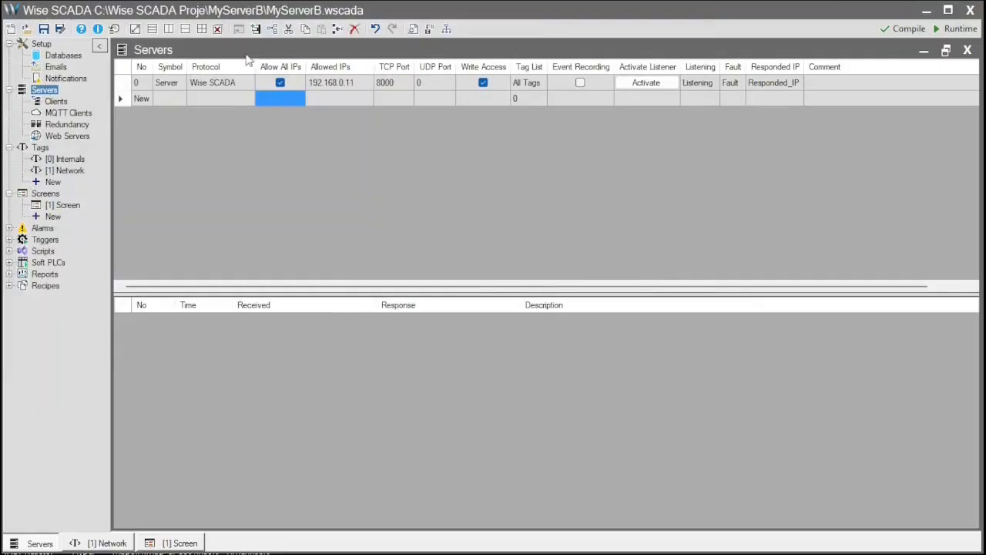
{"action": "left_click", "coordinate": [121, 85]}
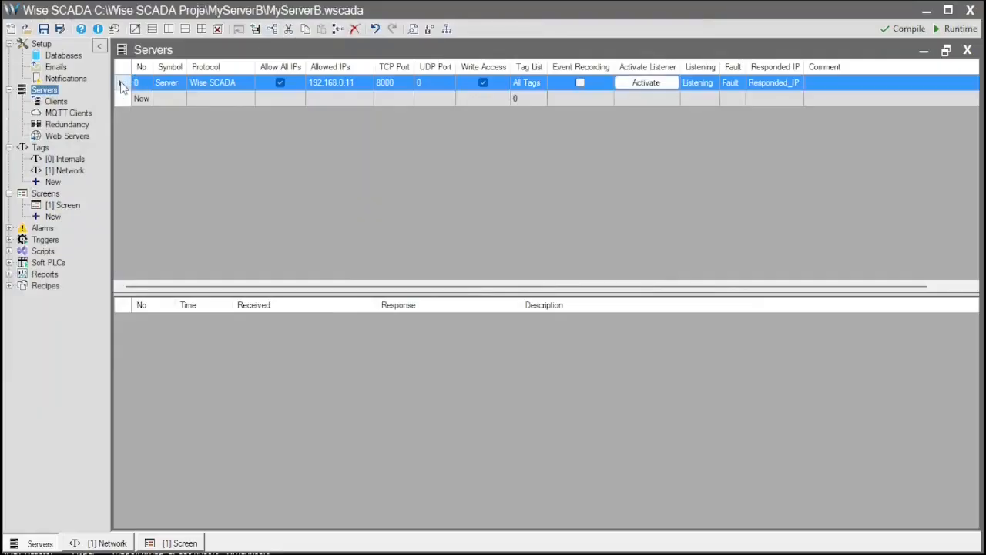
{"action": "key", "text": "Delete"}
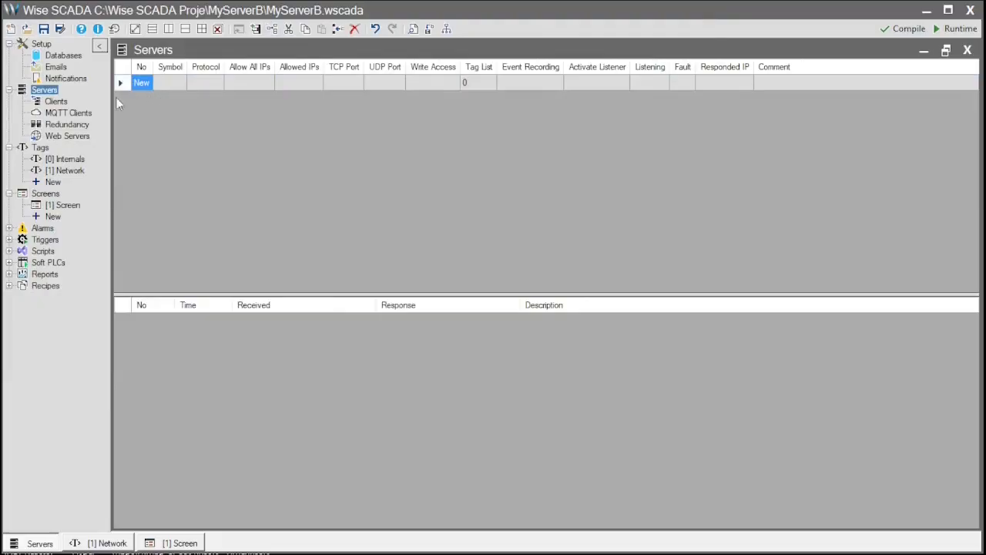
- Enable Client Mode in the project setup and set the server address to 127.0.0.1:8000
{"action": "left_click", "coordinate": [41, 44]}
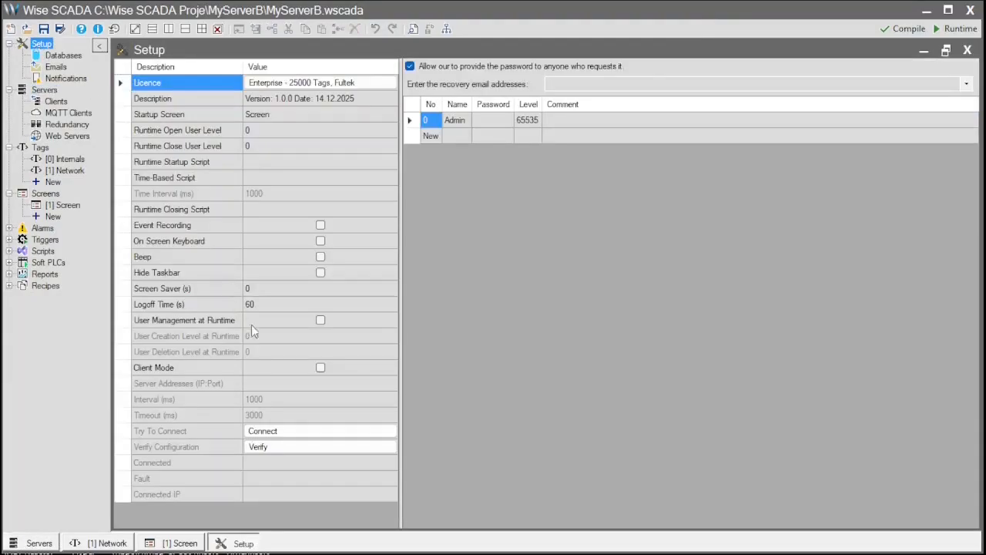
{"action": "left_click", "coordinate": [320, 367]}
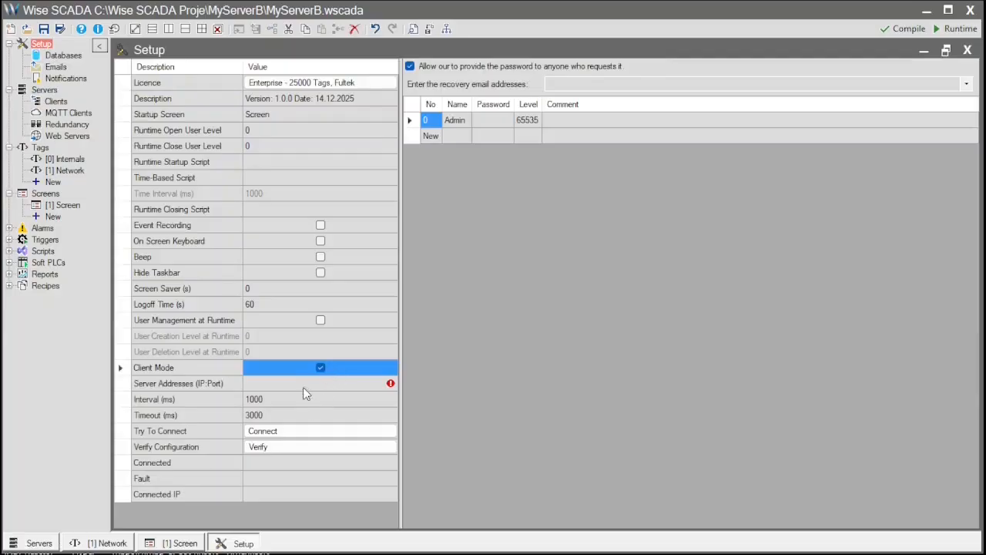
{"action": "left_click", "coordinate": [303, 387]}
{"action": "type", "text": "127"}
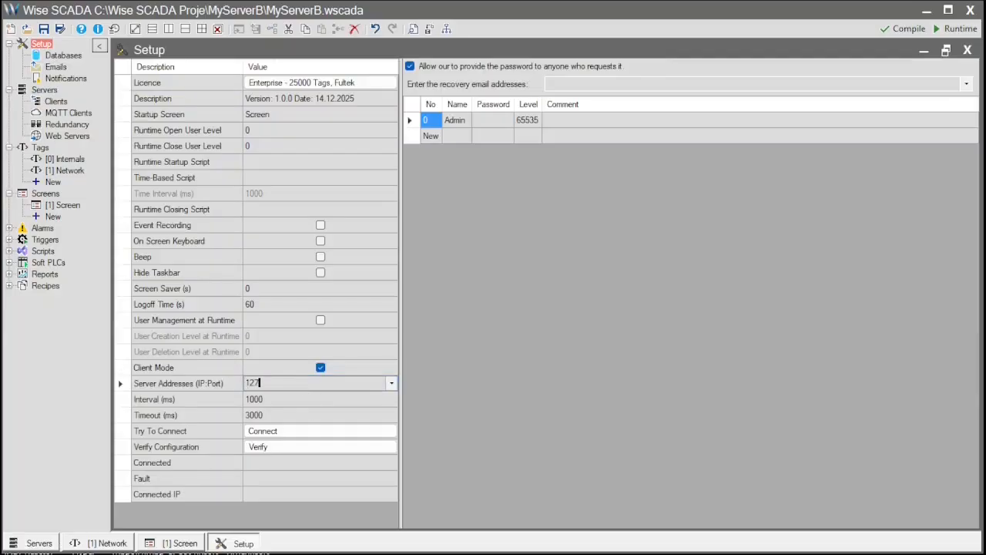
{"action": "type", "text": ".0.0.1:8000"}
{"action": "key", "text": "Return"}
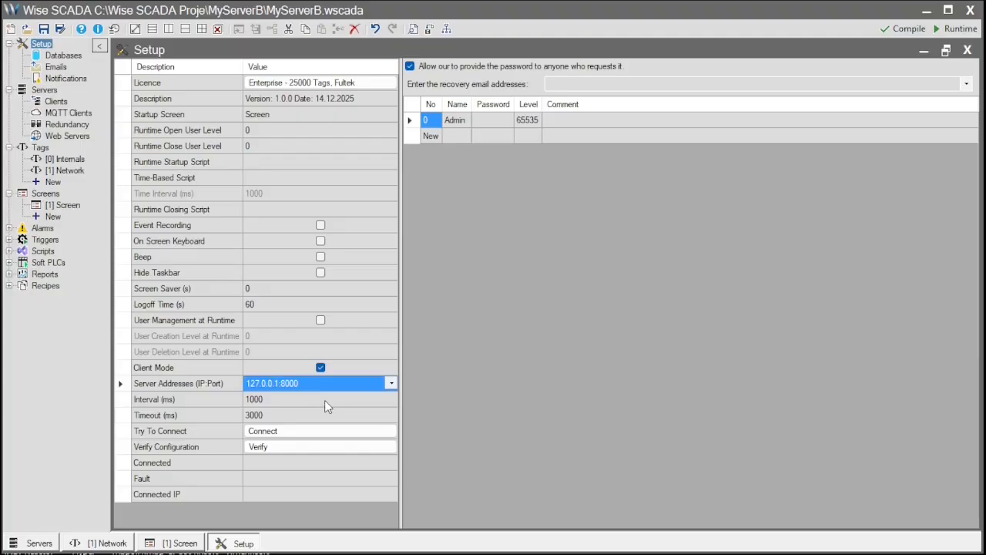
- Check the Network tag list of MyServerB, close it and return to the project setup
{"action": "left_click", "coordinate": [66, 173]}
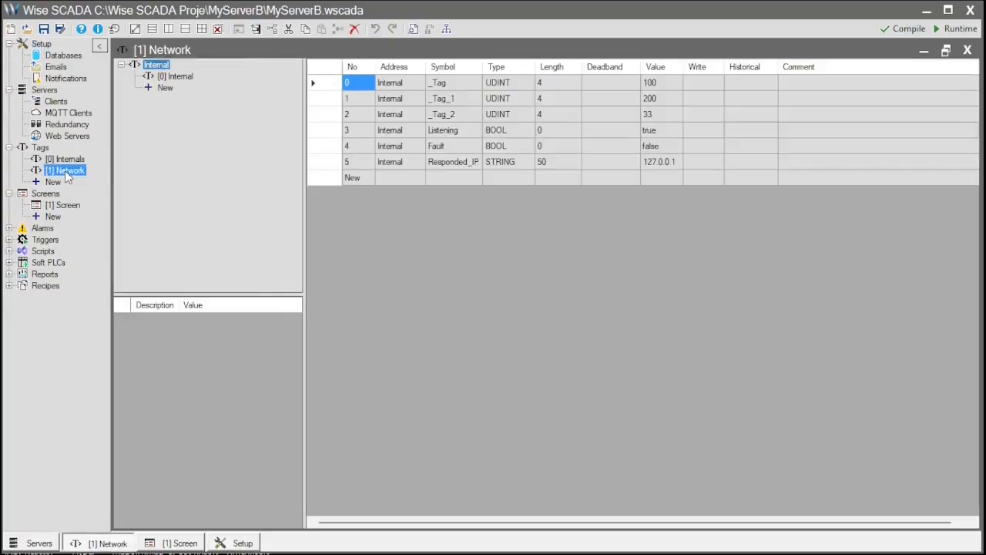
{"action": "left_click", "coordinate": [968, 50]}
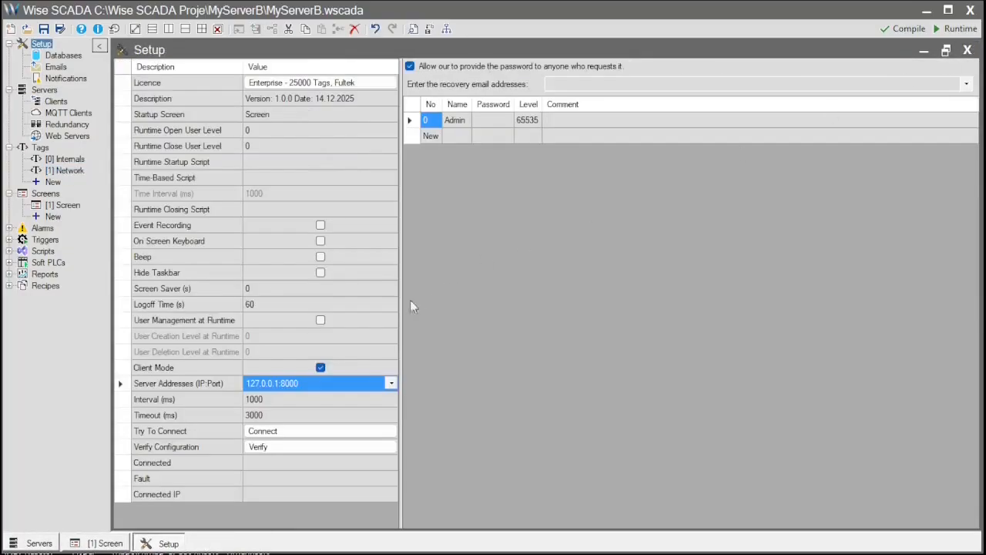
{"action": "left_click", "coordinate": [365, 353]}
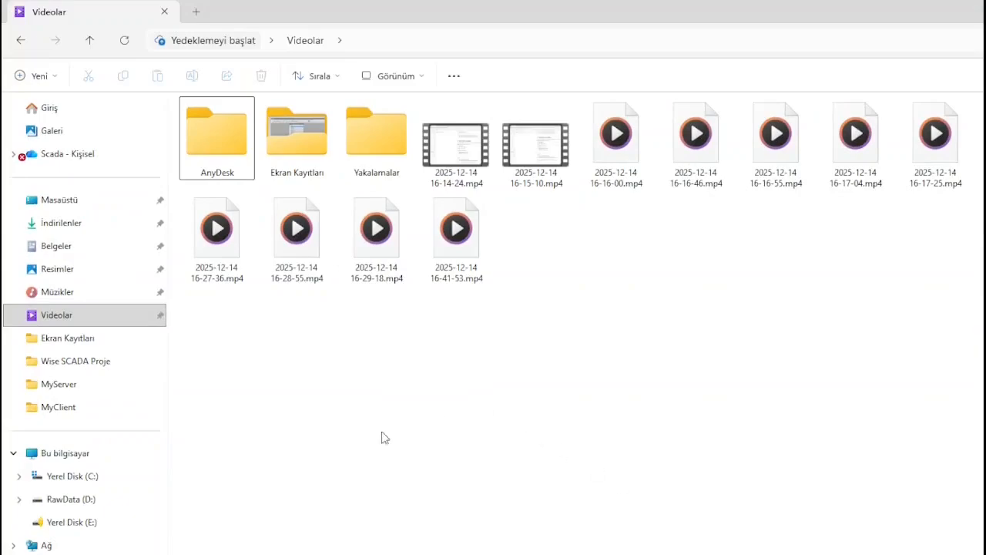
- Open MyServer.wscada from the MyServer folder in Wise SCADA Proje, maximize its project window and start its runtime
{"action": "left_click", "coordinate": [67, 361]}
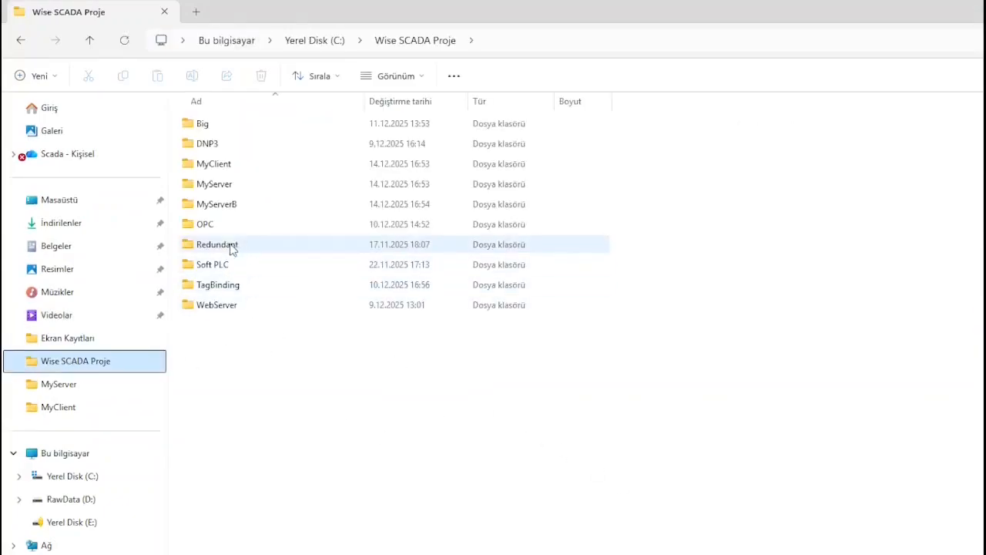
{"action": "double_click", "coordinate": [228, 209]}
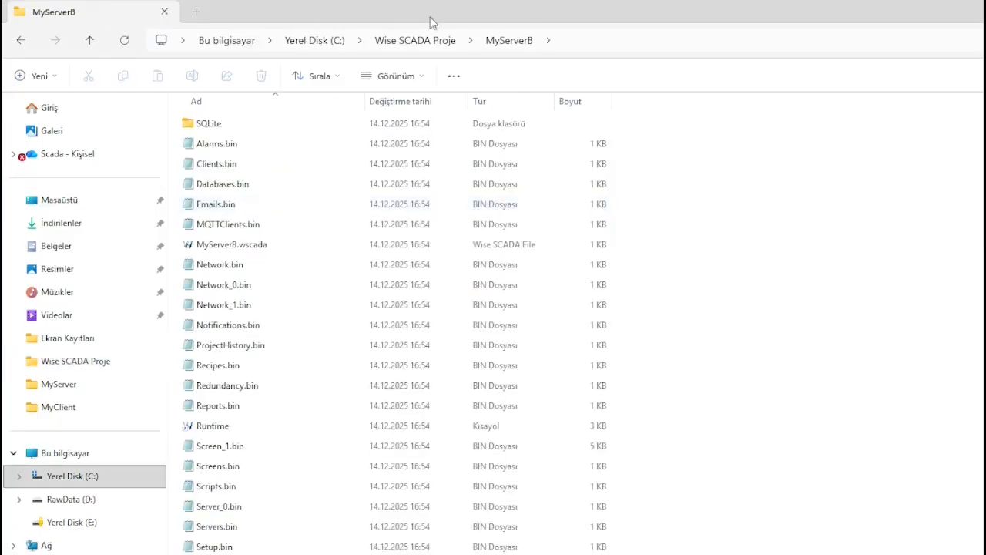
{"action": "left_click", "coordinate": [421, 40]}
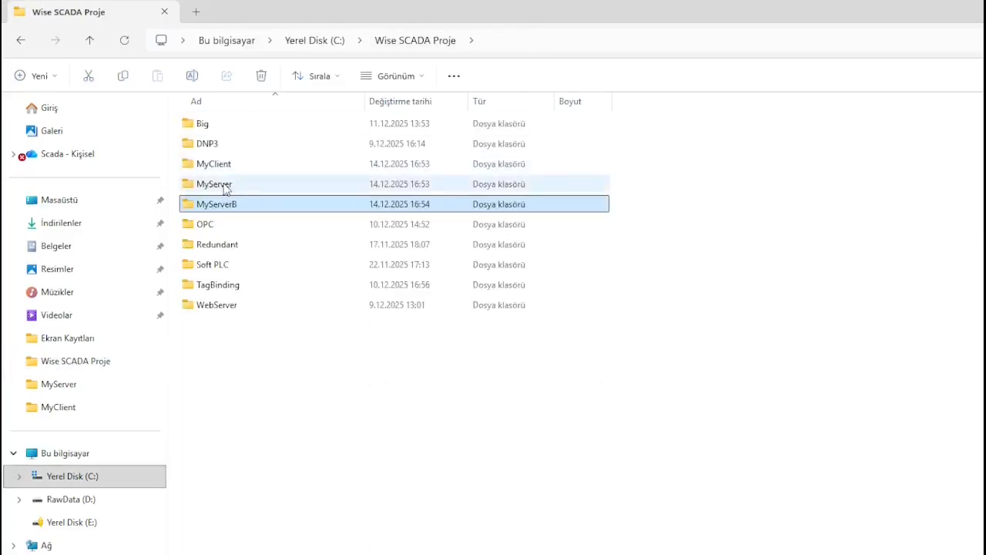
{"action": "double_click", "coordinate": [225, 189]}
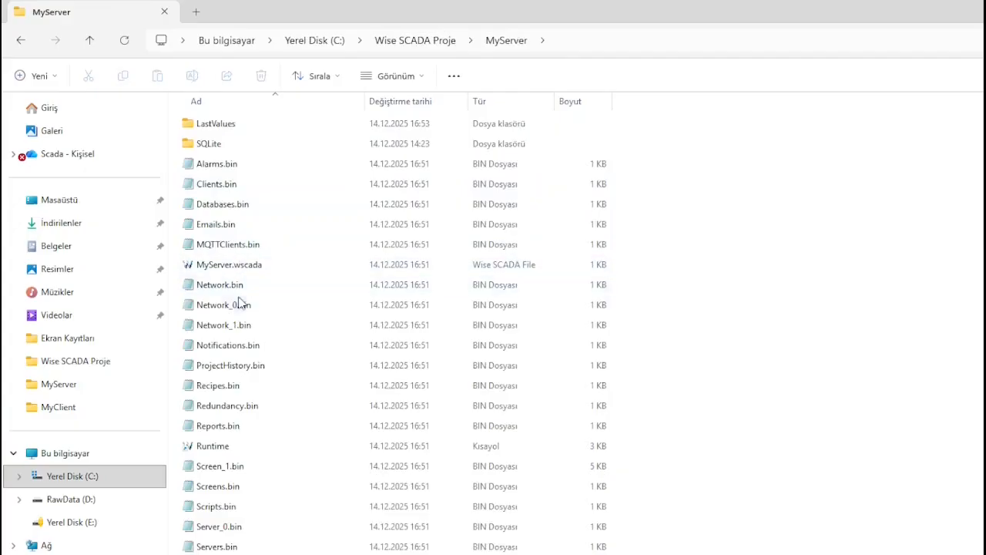
{"action": "double_click", "coordinate": [253, 265]}
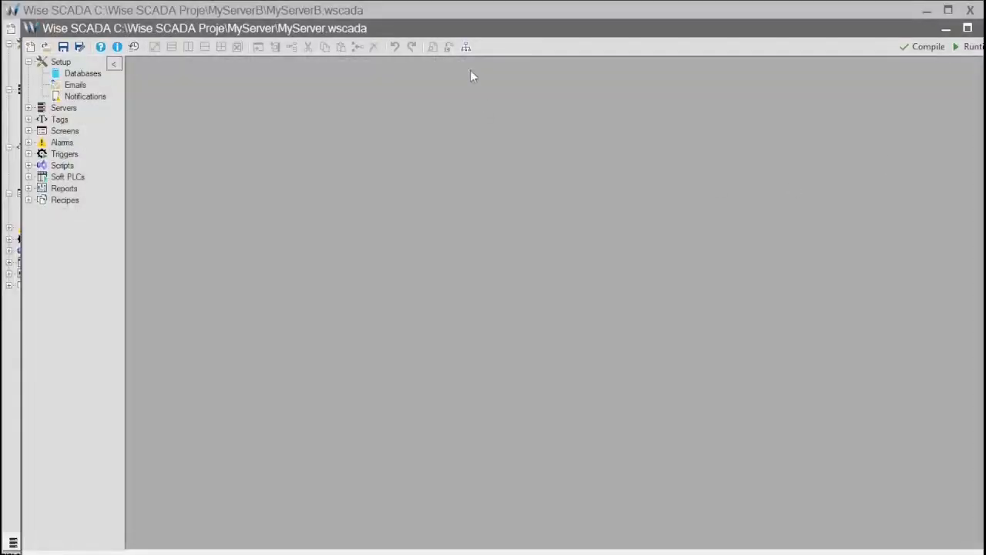
{"action": "double_click", "coordinate": [457, 27]}
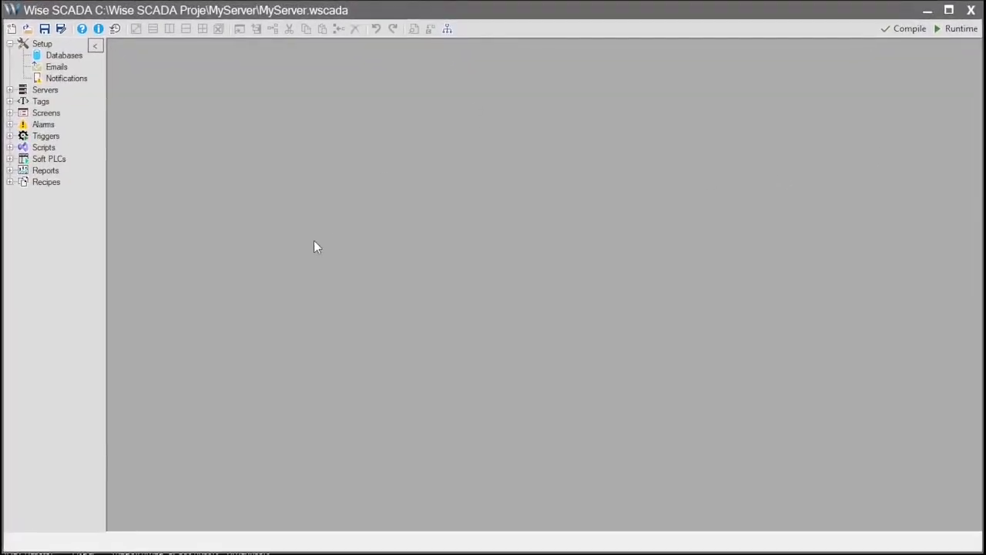
{"action": "left_click", "coordinate": [958, 29]}
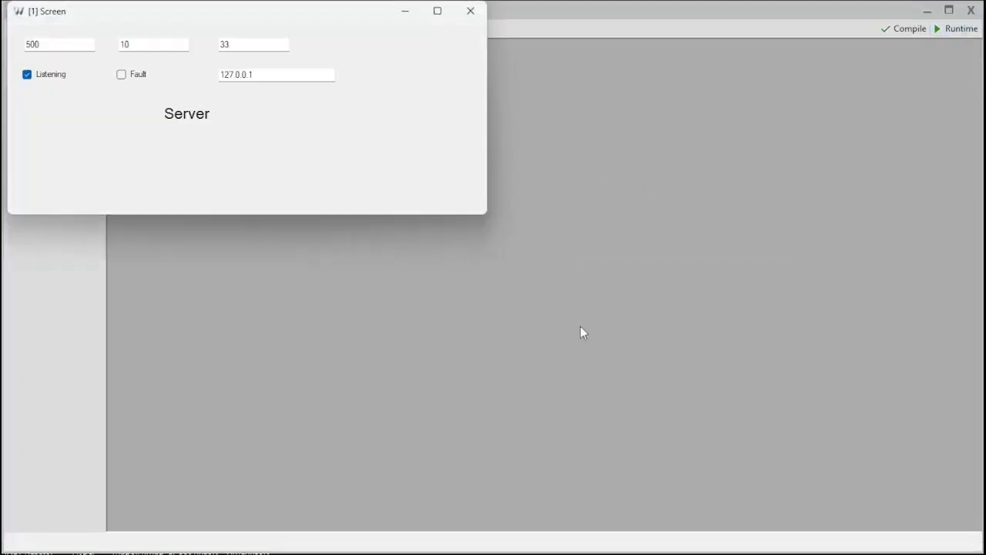
- Switch back to the MyServerB setup, test the connection to the server and verify the configuration
{"action": "left_click", "coordinate": [529, 318]}
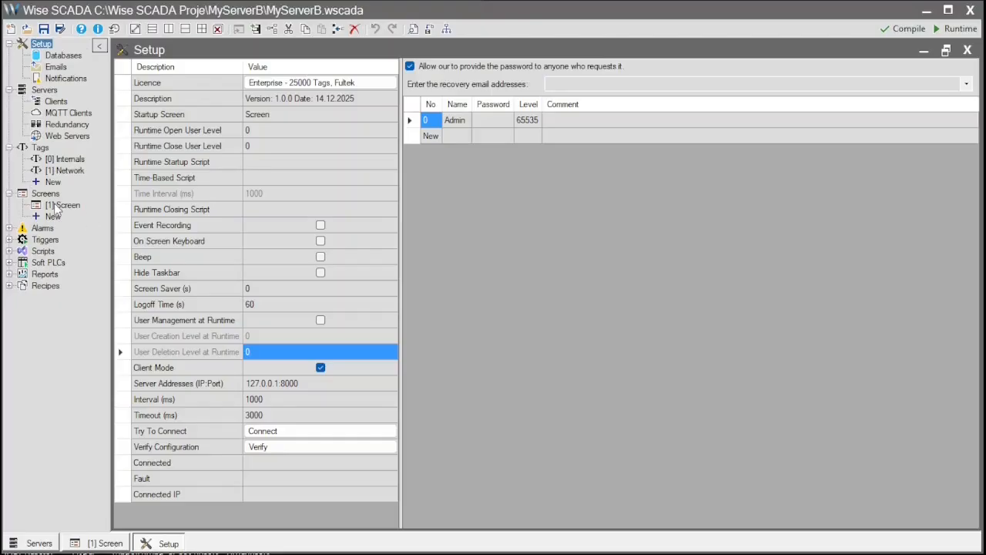
{"action": "left_click", "coordinate": [293, 431]}
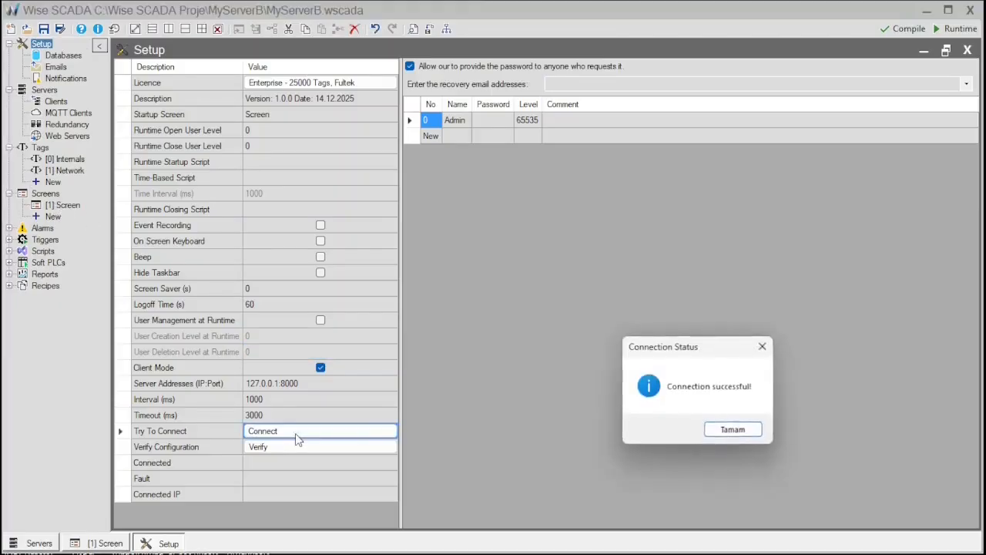
{"action": "left_click", "coordinate": [709, 431]}
{"action": "left_click", "coordinate": [293, 447]}
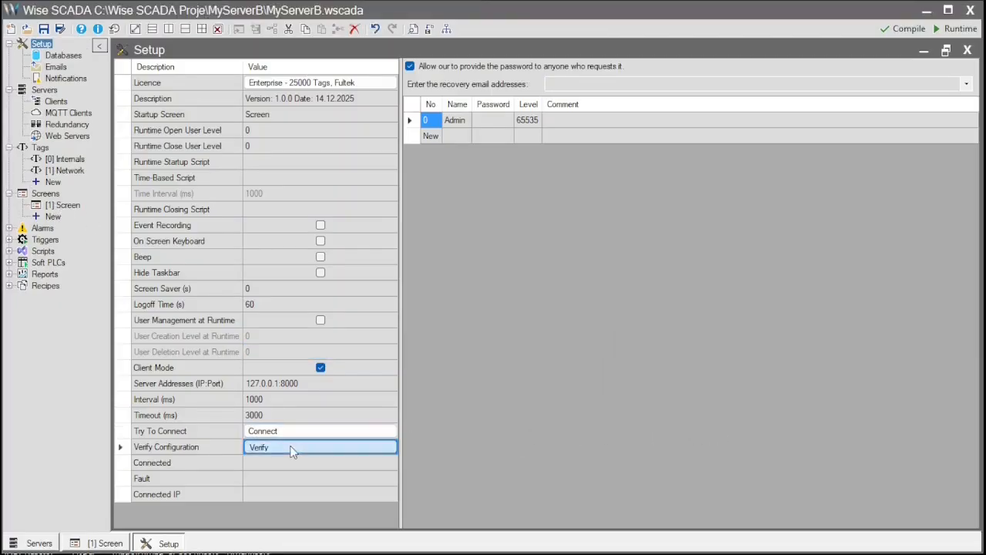
{"action": "left_click", "coordinate": [741, 434]}
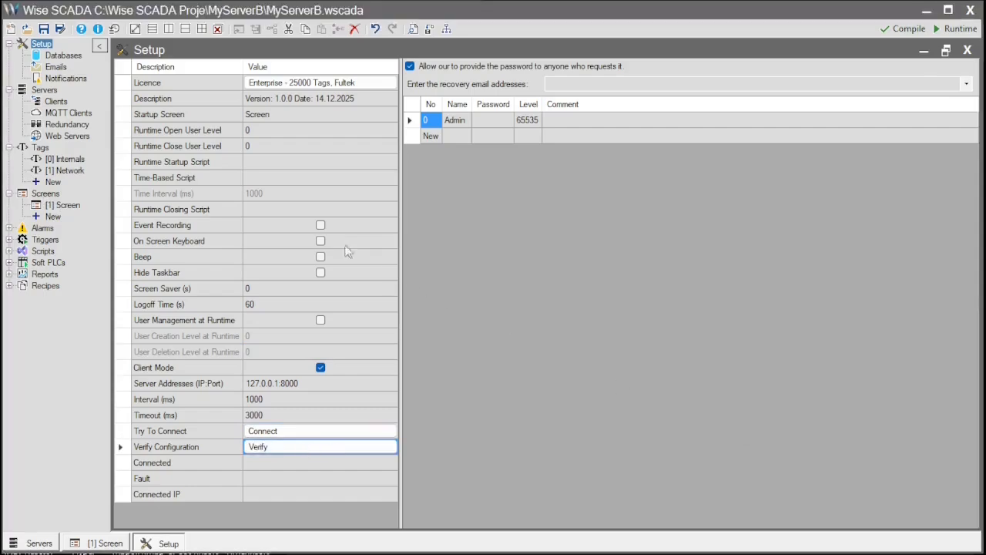
- Change the default text of the Server label on the MyServerB screen to Client
{"action": "left_click", "coordinate": [73, 209]}
{"action": "left_click", "coordinate": [302, 196]}
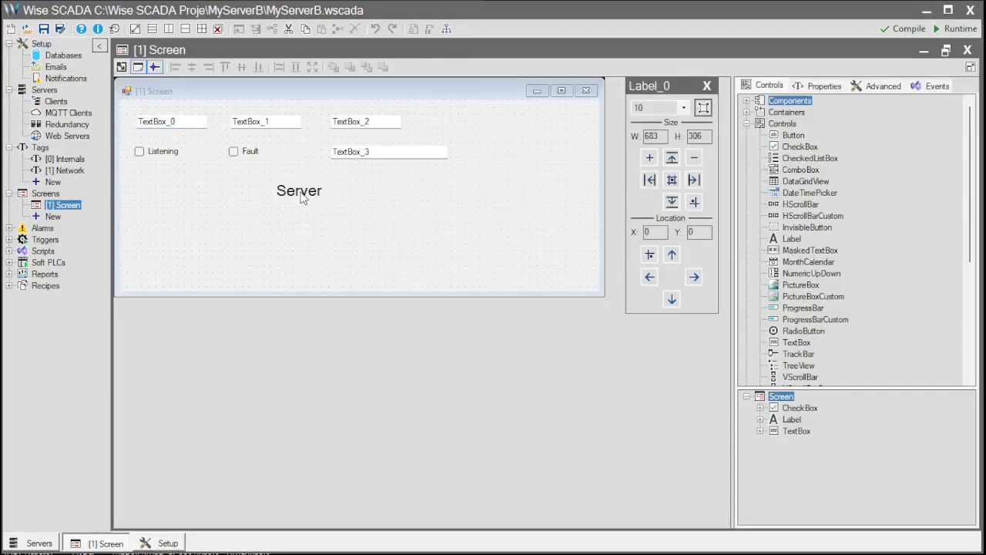
{"action": "left_click", "coordinate": [819, 85]}
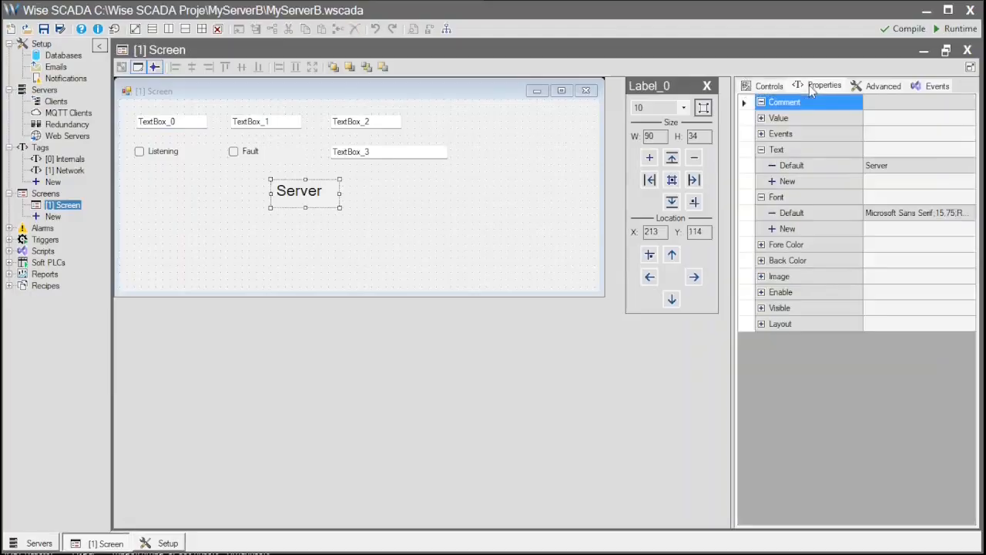
{"action": "left_click", "coordinate": [907, 171]}
{"action": "left_click", "coordinate": [907, 171]}
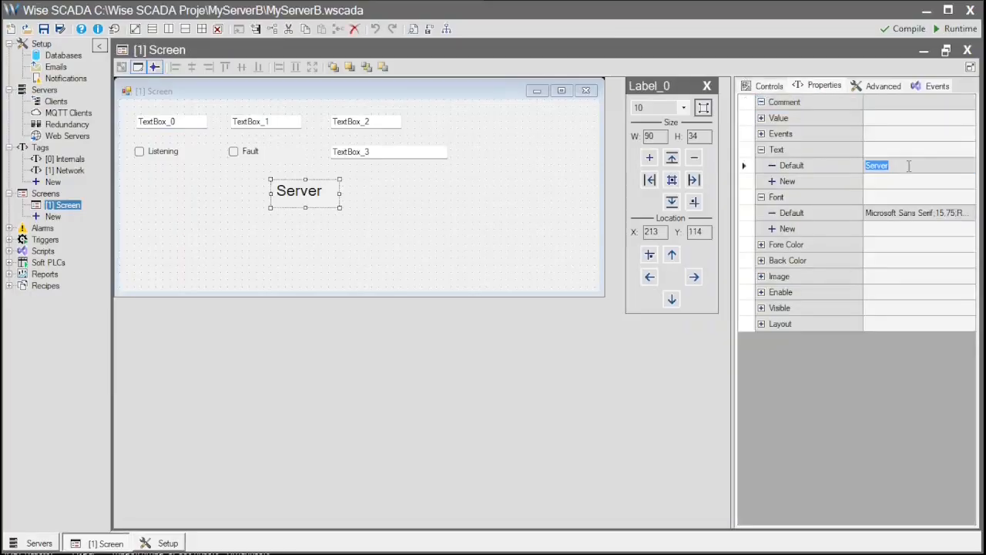
{"action": "type", "text": "Client"}
{"action": "key", "text": "Return"}
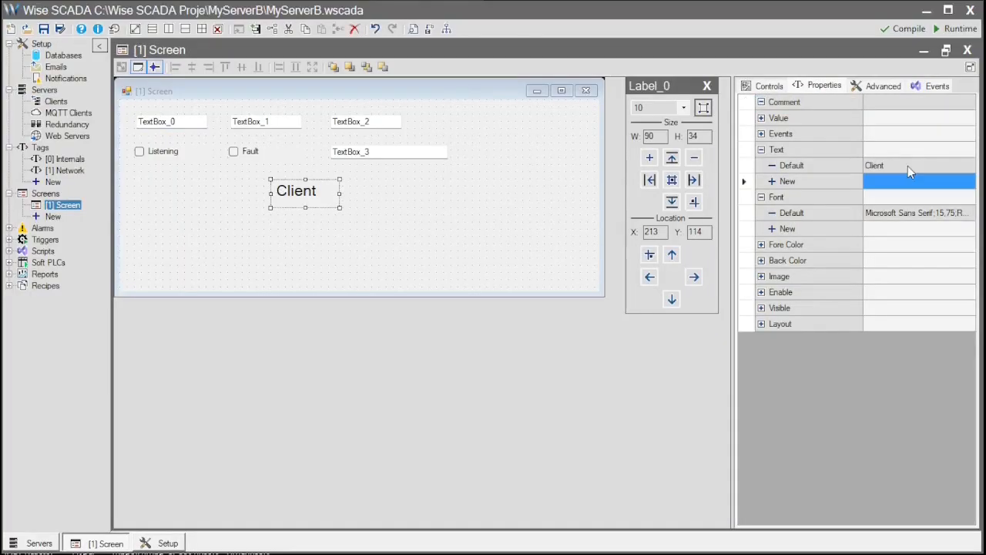
{"action": "left_click", "coordinate": [507, 187]}
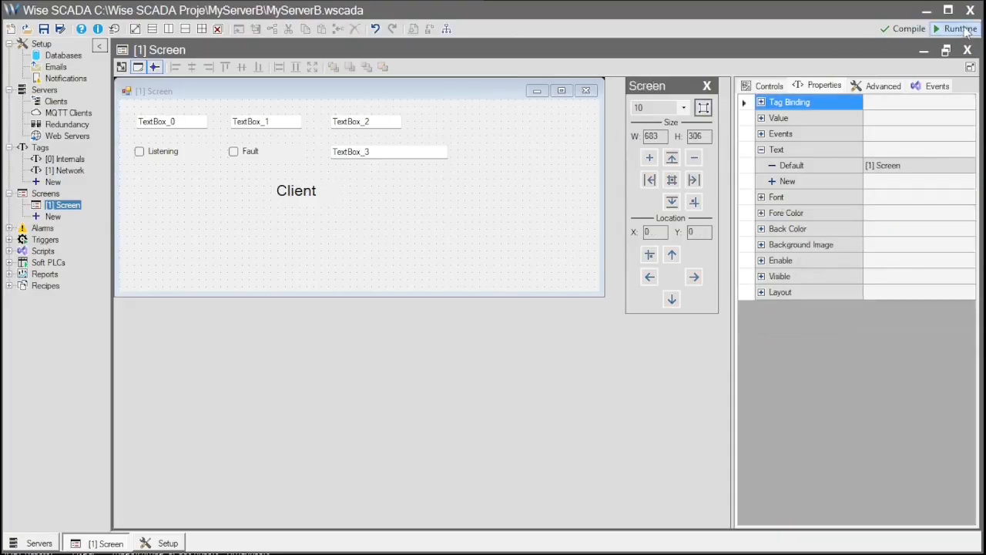
- Start the MyServerB runtime and arrange the Client and Server screens one above the other
{"action": "left_click", "coordinate": [957, 29]}
{"action": "left_click", "coordinate": [758, 430]}
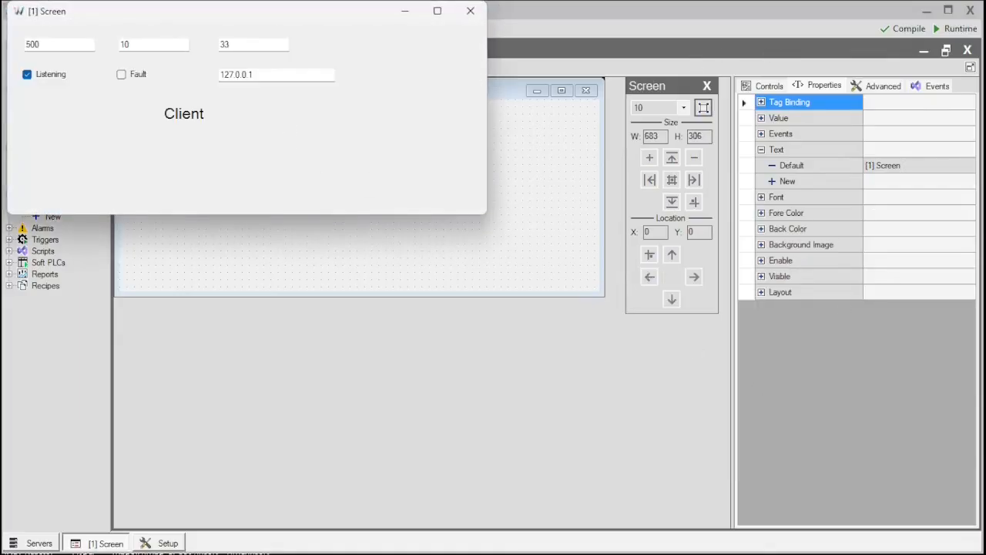
{"action": "left_click_drag", "start_coordinate": [259, 26], "coordinate": [325, 266]}
{"action": "left_click_drag", "start_coordinate": [240, 18], "coordinate": [304, 43]}
- Test synchronization by setting the first value to 11 on the Client screen and the second value to 22 on the Server screen
{"action": "left_click", "coordinate": [153, 73]}
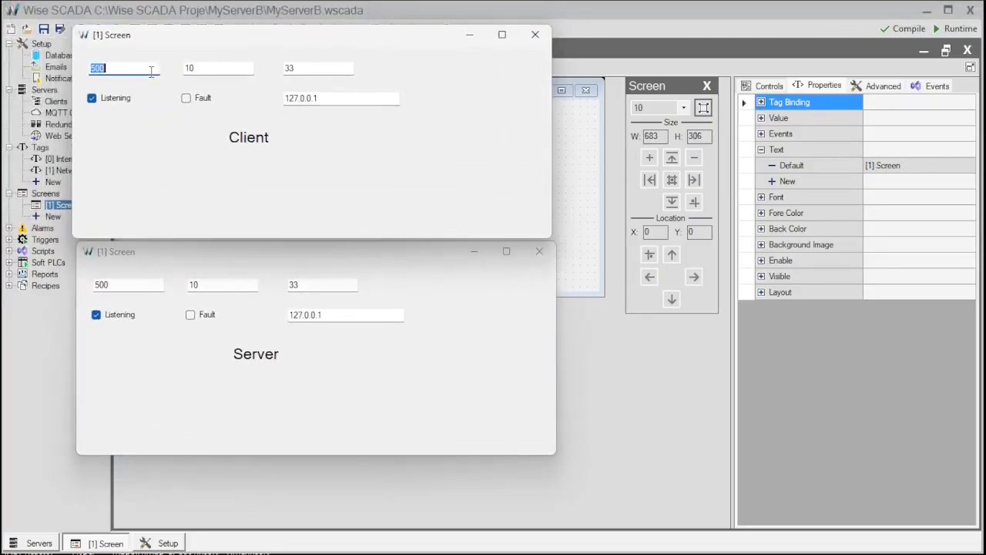
{"action": "type", "text": "11"}
{"action": "left_click", "coordinate": [224, 284]}
{"action": "type", "text": "22"}
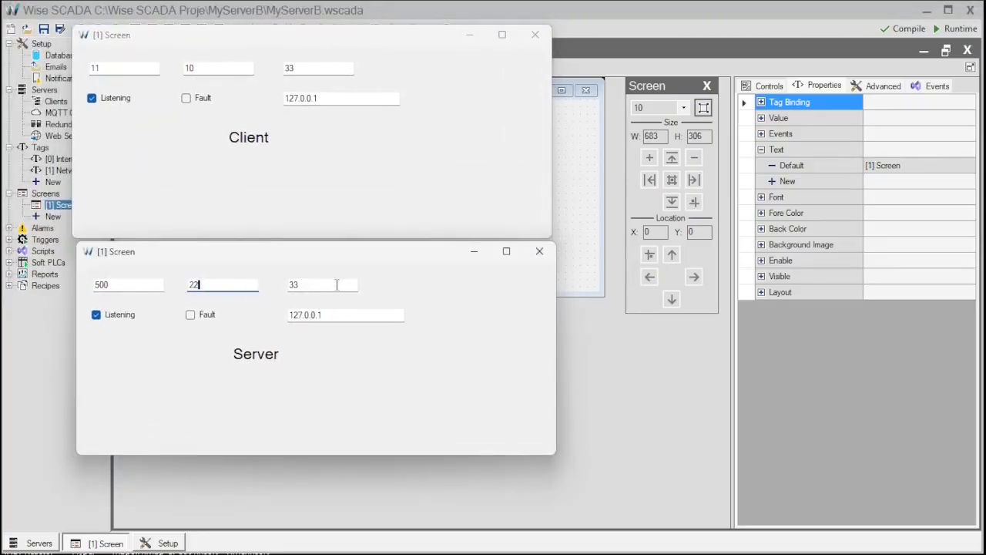
{"action": "left_click", "coordinate": [340, 163]}
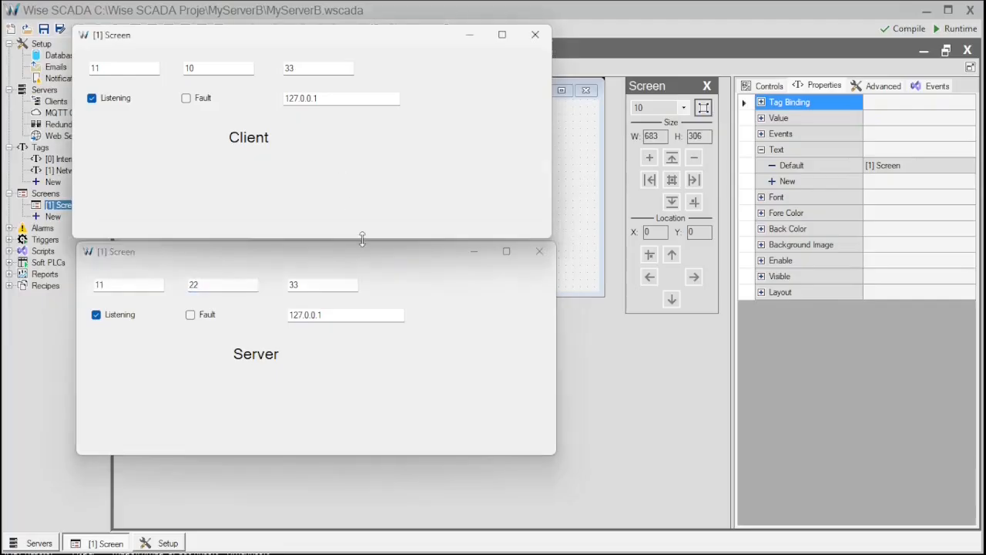
{"action": "left_click_drag", "start_coordinate": [373, 251], "coordinate": [381, 262]}
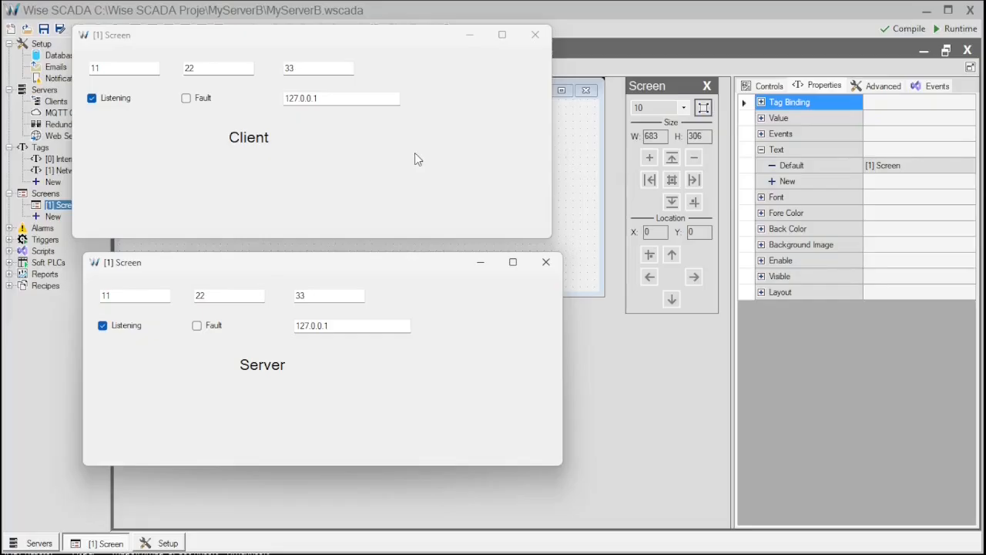
- Return to the MyServerB setup and review the Client Mode and Server Addresses settings
{"action": "left_click", "coordinate": [634, 10]}
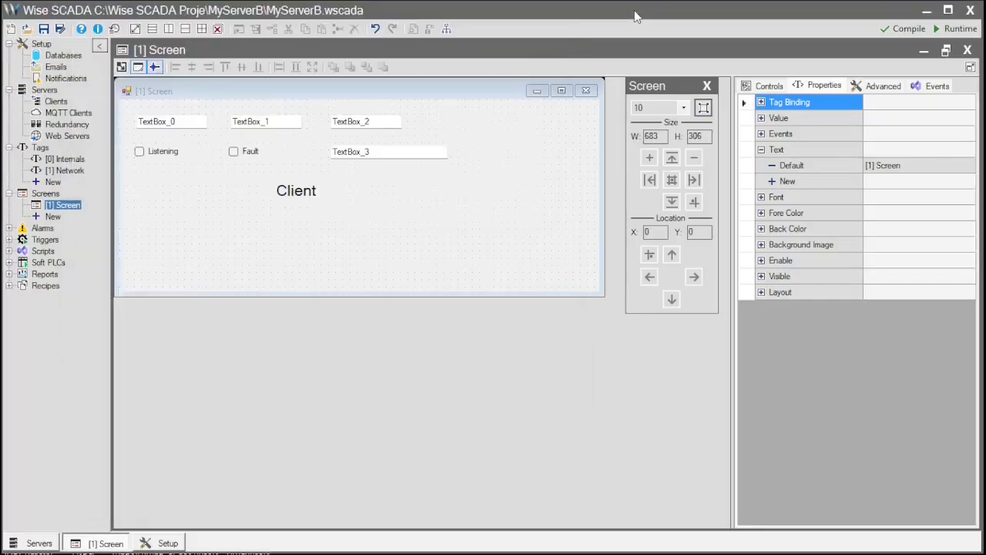
{"action": "left_click", "coordinate": [38, 46]}
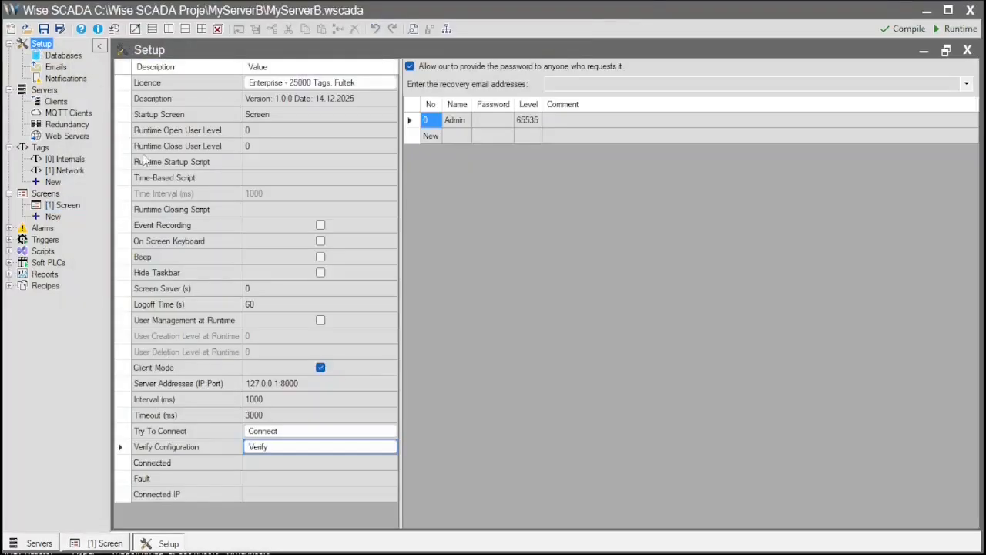
{"action": "left_click", "coordinate": [349, 368]}
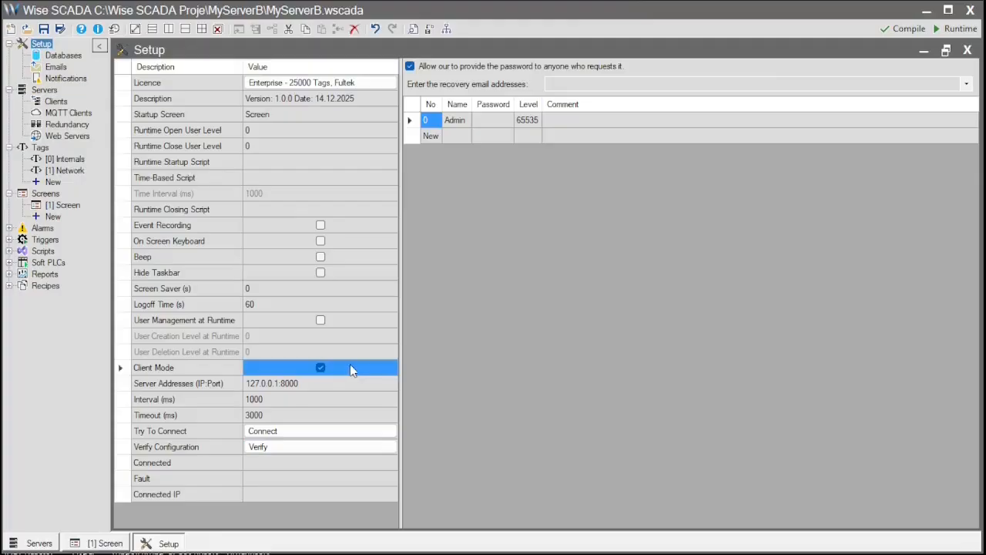
{"action": "left_click", "coordinate": [324, 389]}
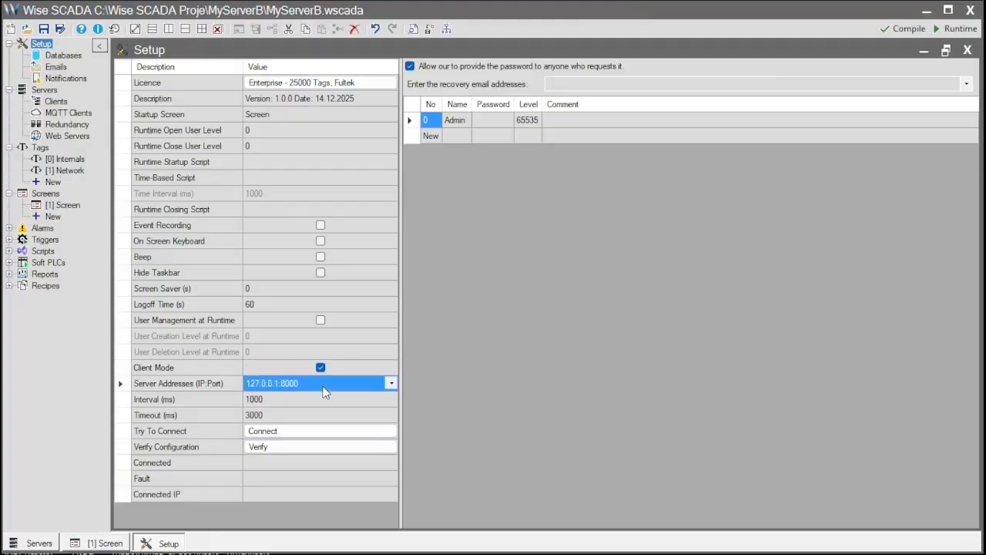